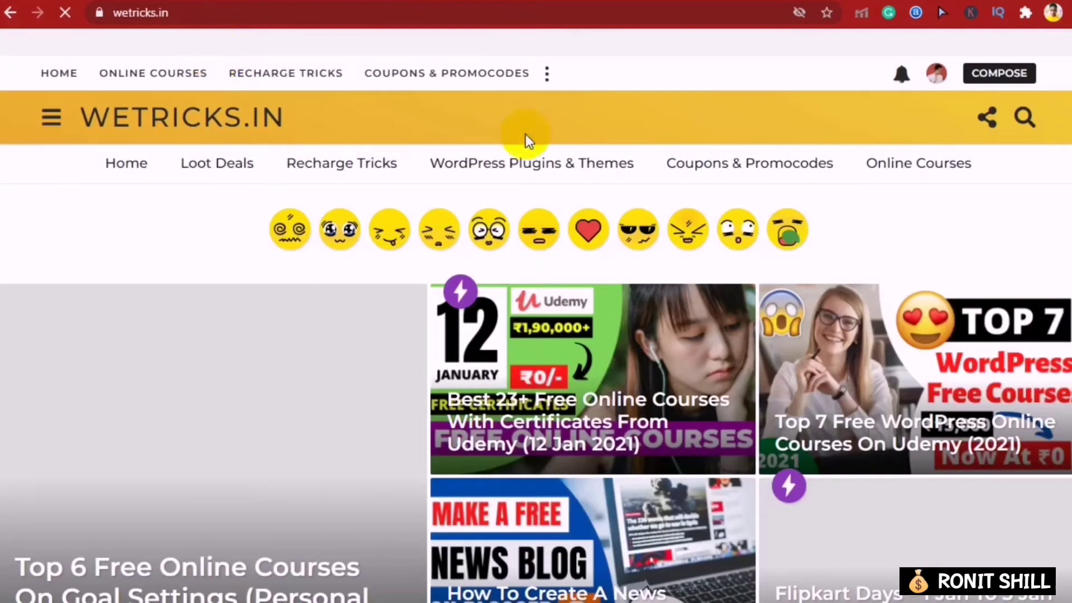
# - Open the 'Top 6 Free Online Courses On Goal Settings' post from the WeTricks.in homepage
pyautogui.scroll(-5, 179, 199)
pyautogui.scroll(-8, 179, 199)
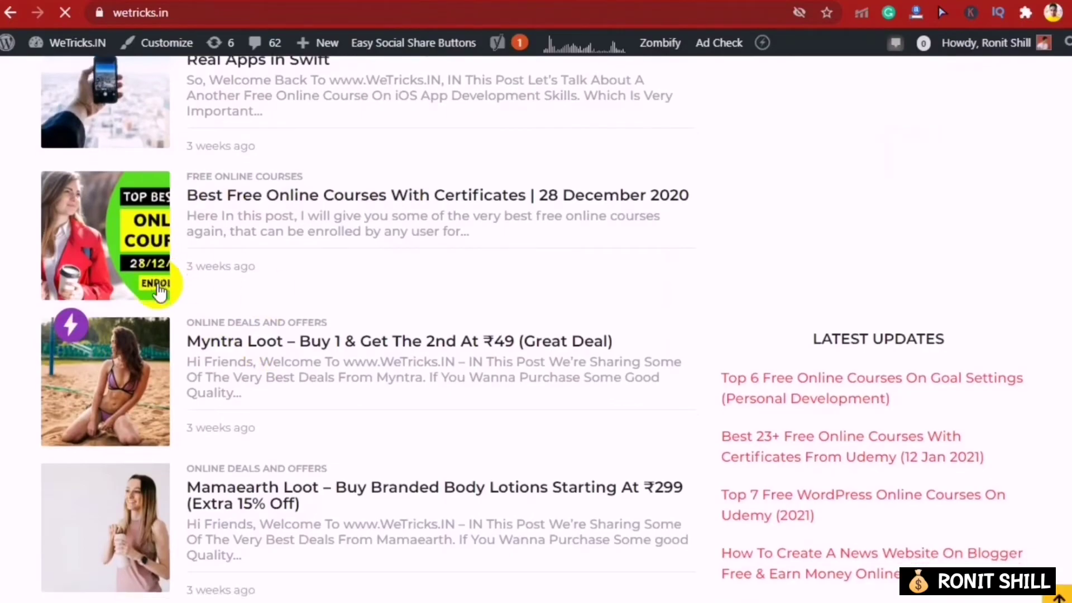
pyautogui.scroll(-14, 150, 288)
pyautogui.scroll(-8, 155, 287)
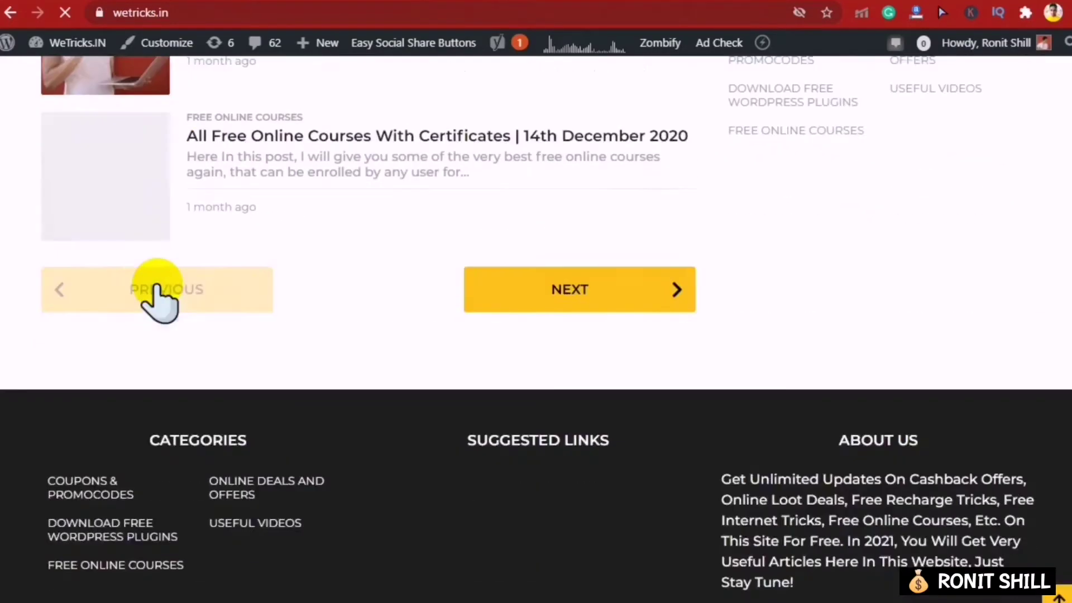
pyautogui.scroll(20, 157, 288)
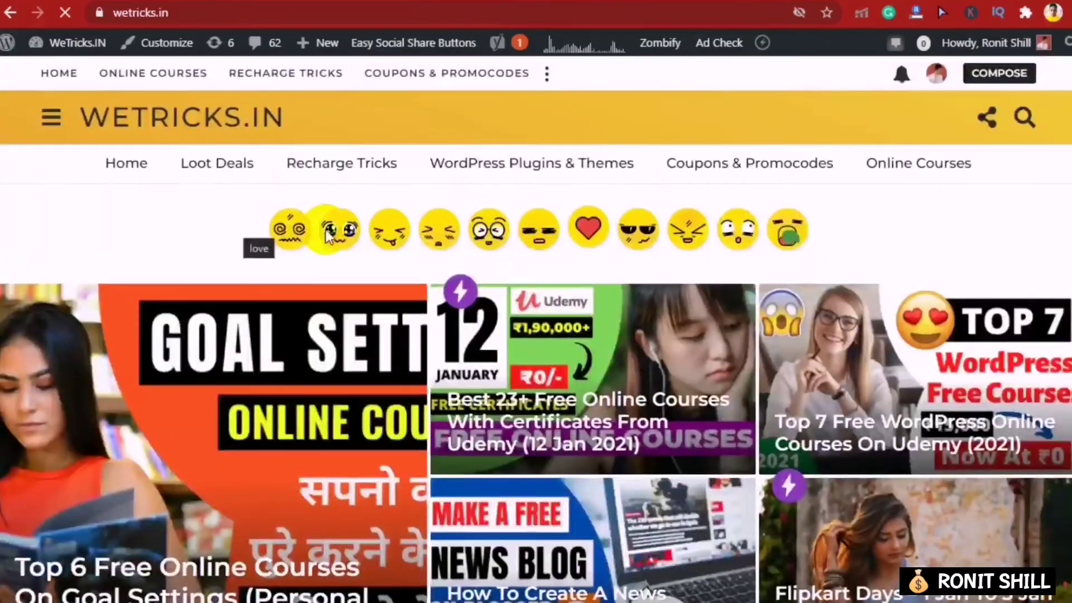
pyautogui.scroll(-8, 729, 297)
pyautogui.scroll(8, 899, 385)
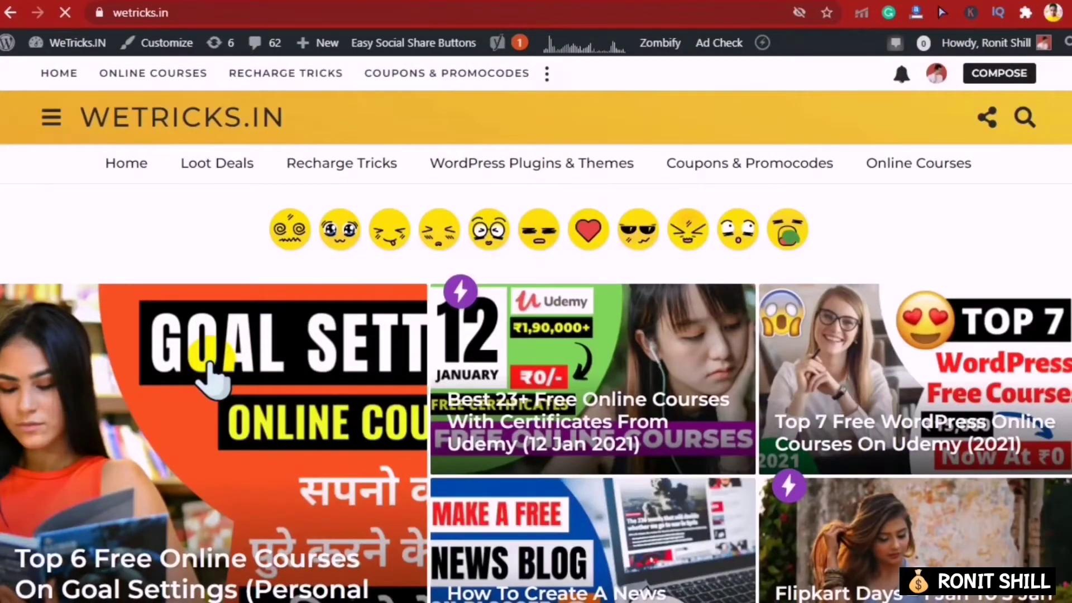
pyautogui.click(240, 369)
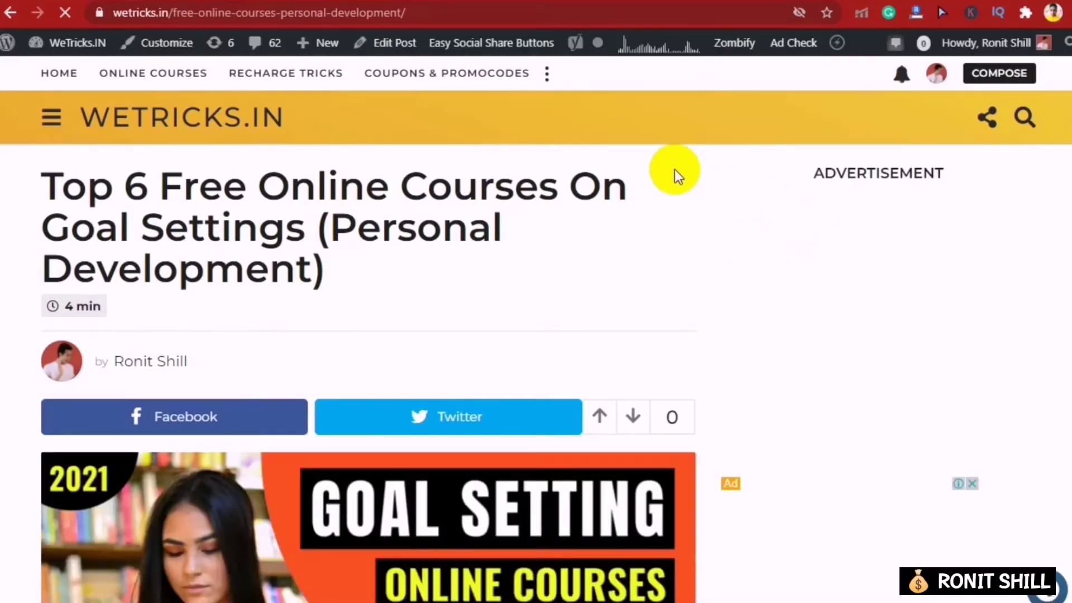
# - Read through the post's numbered course links, then move to the Up-Load.io registration tab
pyautogui.scroll(-5, 675, 169)
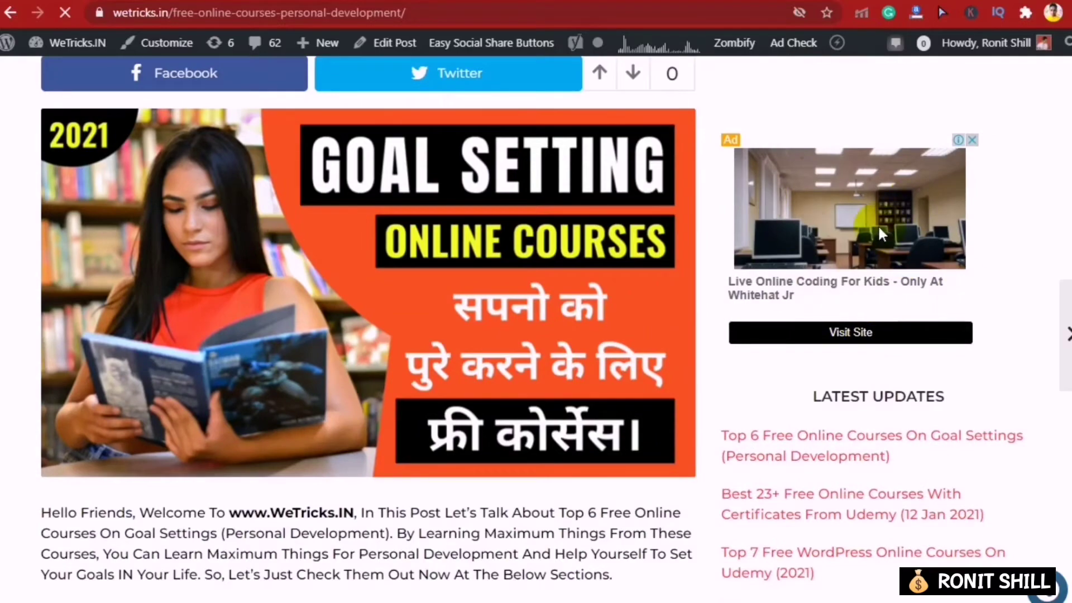
pyautogui.scroll(5, 880, 229)
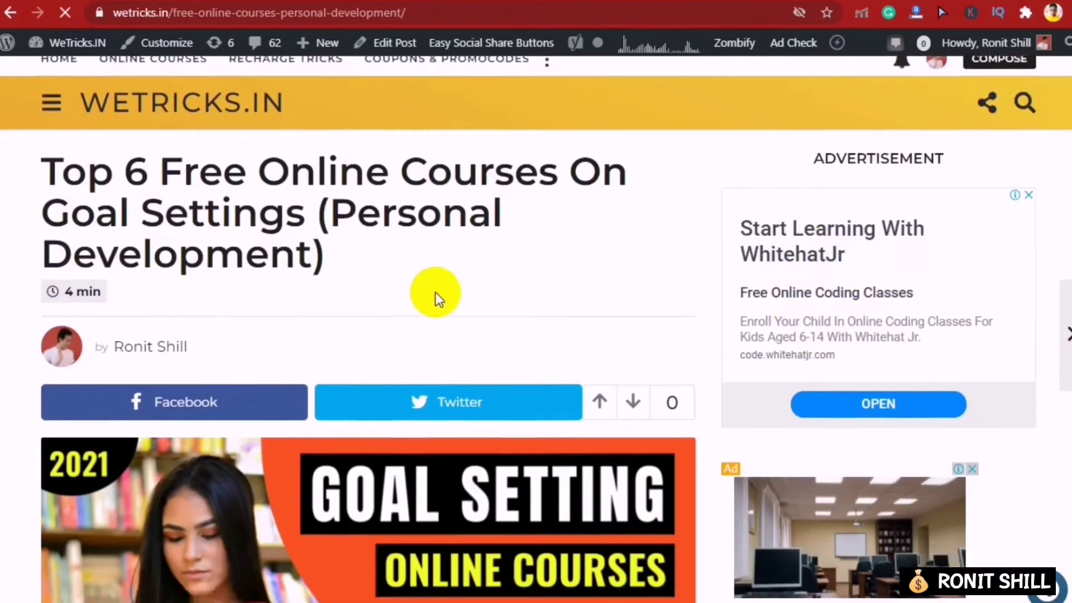
pyautogui.scroll(-12, 436, 293)
pyautogui.scroll(-3, 725, 293)
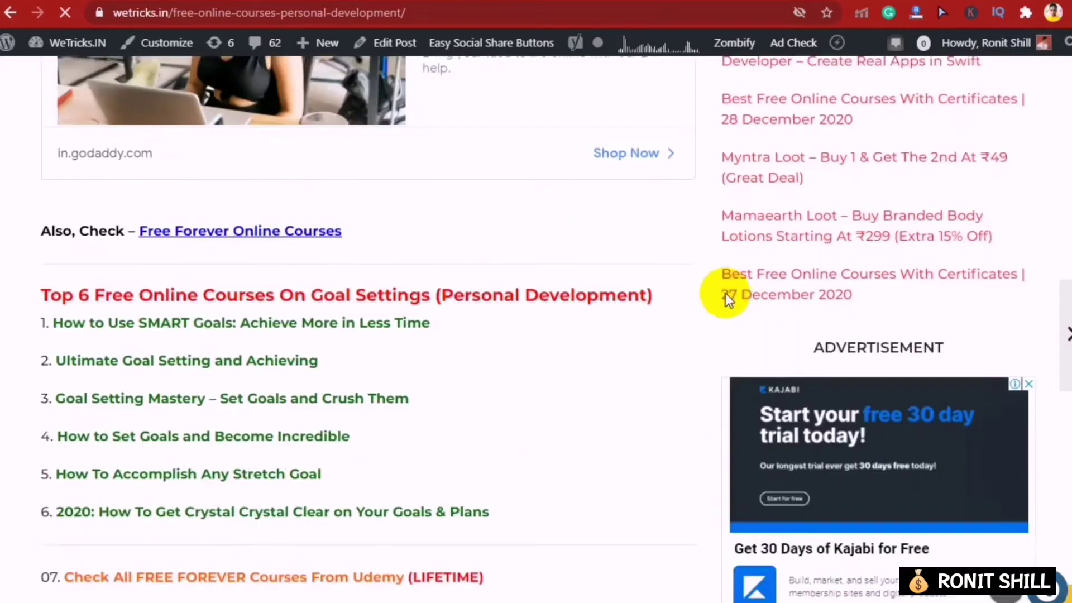
pyautogui.scroll(-9, 725, 293)
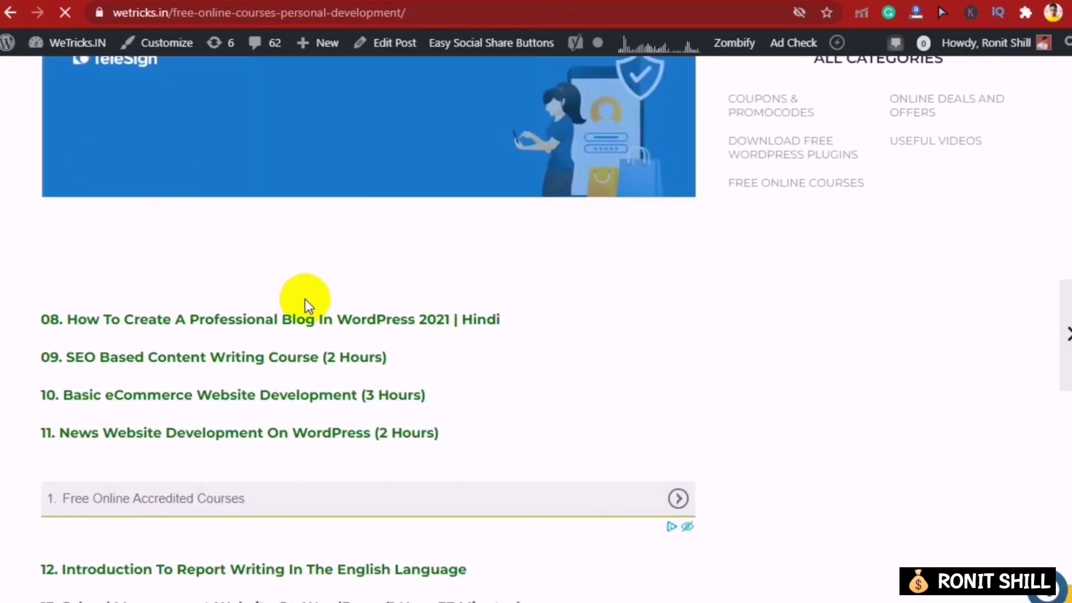
pyautogui.scroll(5, 305, 299)
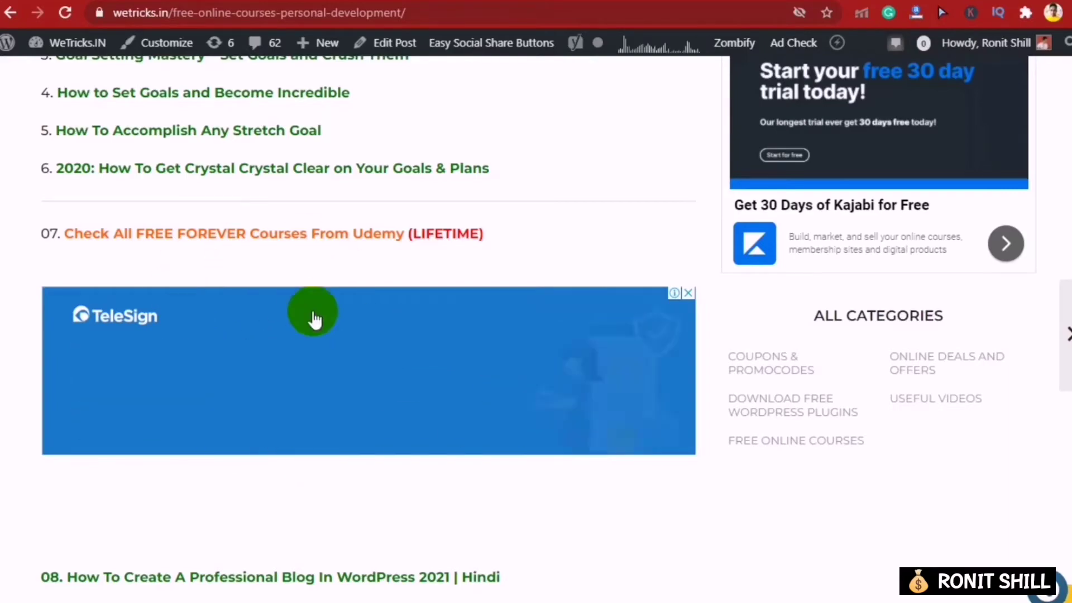
pyautogui.scroll(6, 871, 214)
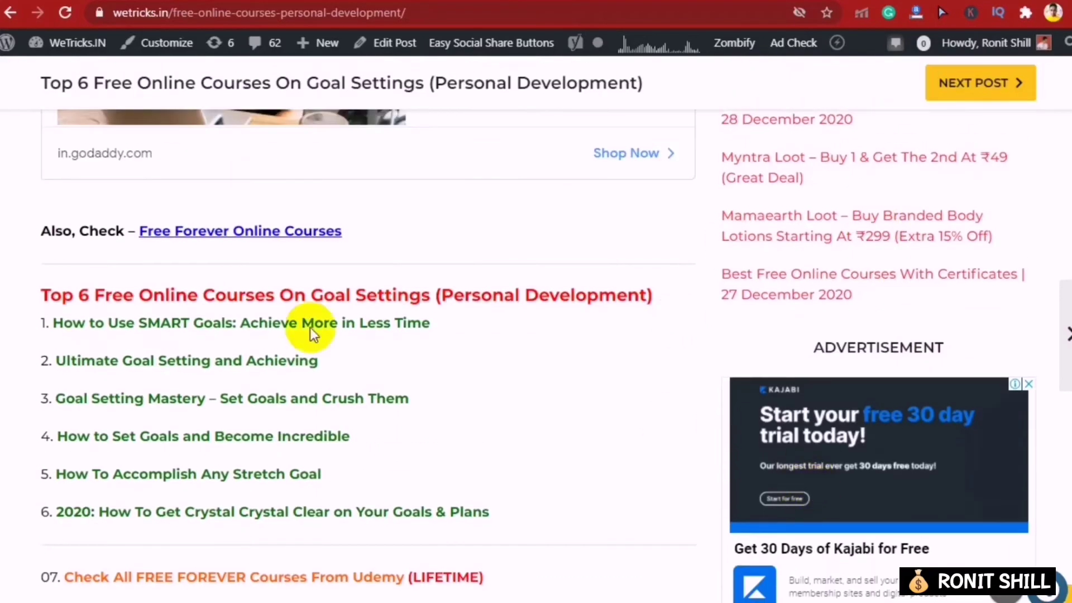
pyautogui.scroll(5, 310, 327)
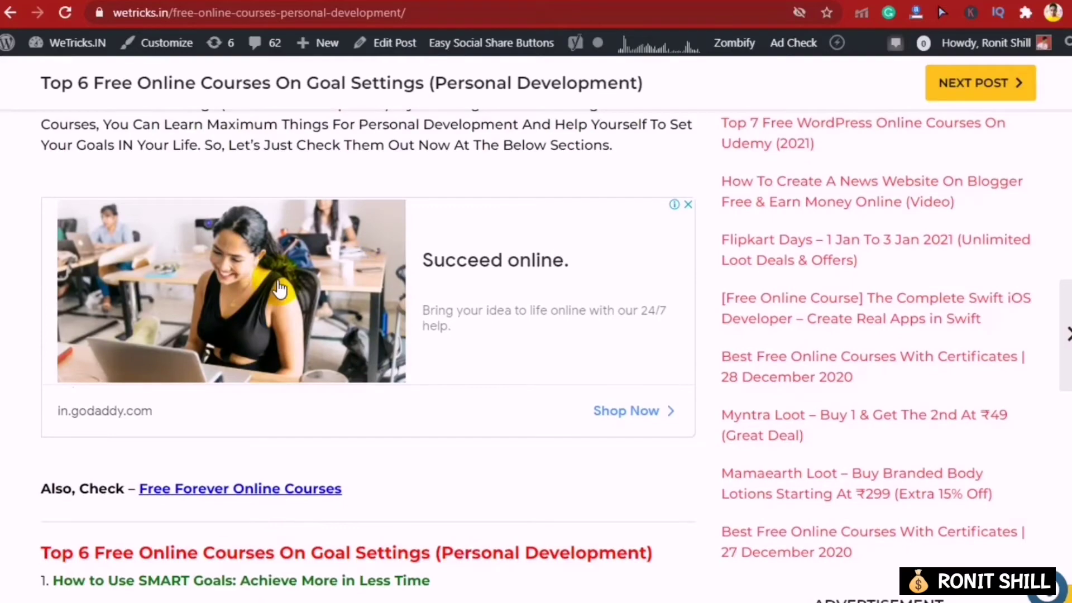
pyautogui.scroll(-10, 359, 270)
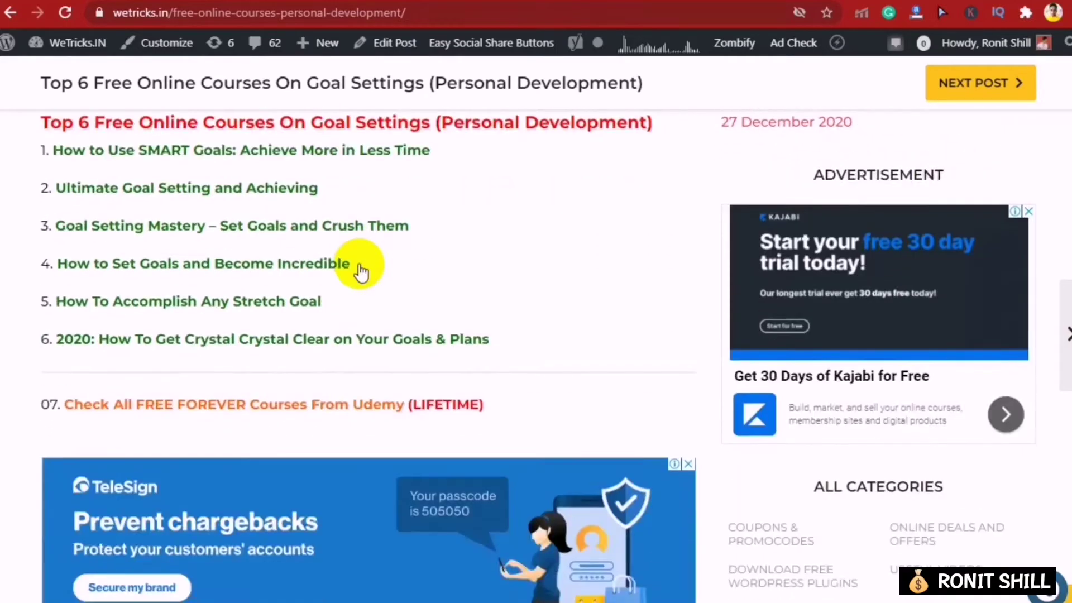
pyautogui.scroll(-12, 361, 271)
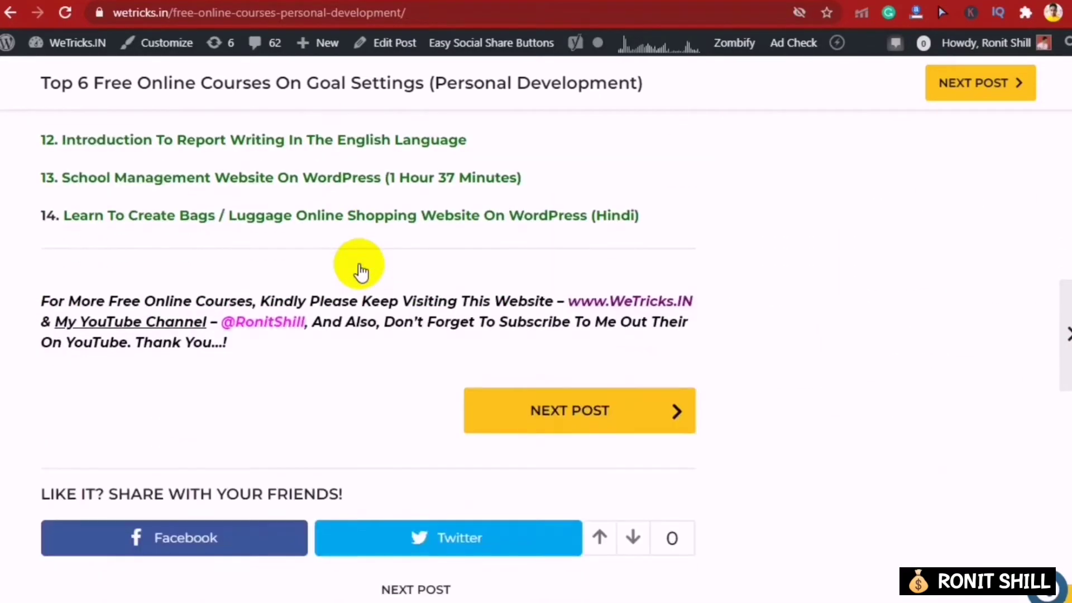
pyautogui.scroll(10, 361, 271)
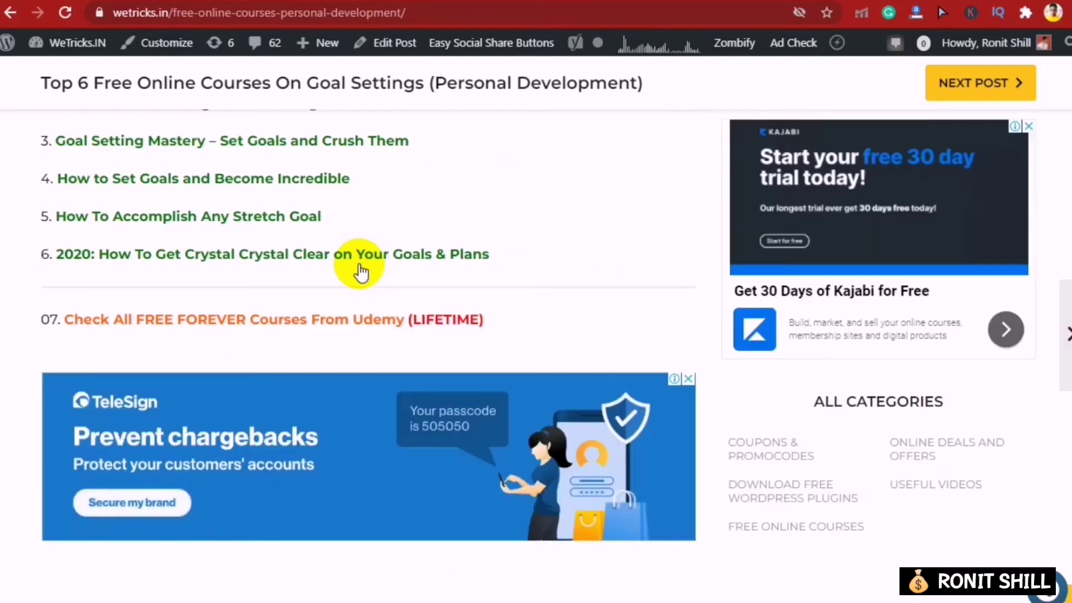
pyautogui.scroll(7, 361, 270)
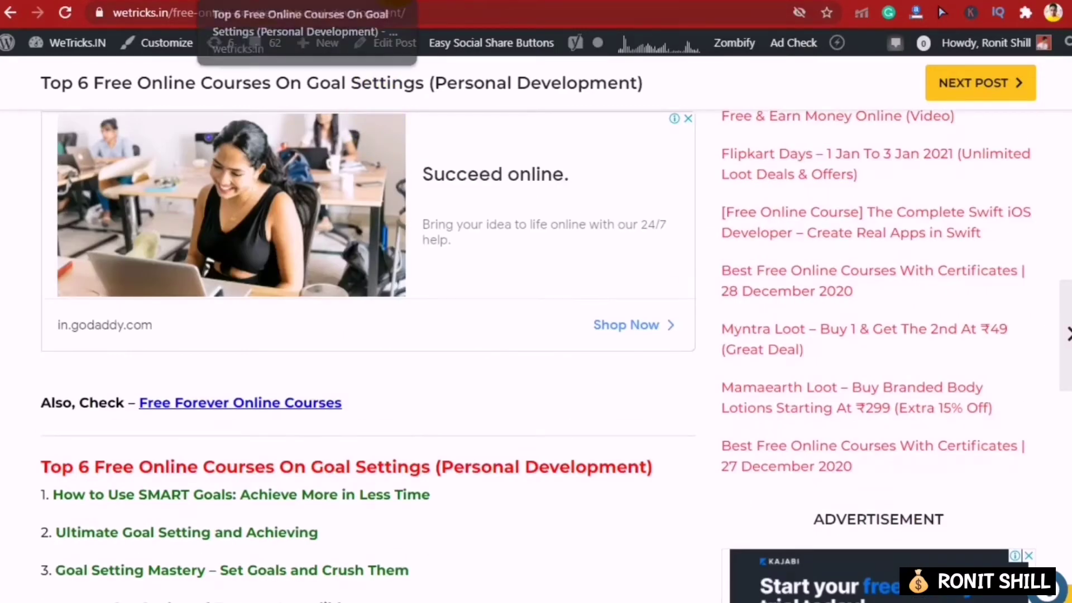
pyautogui.hotkey('ctrl', 'Tab')
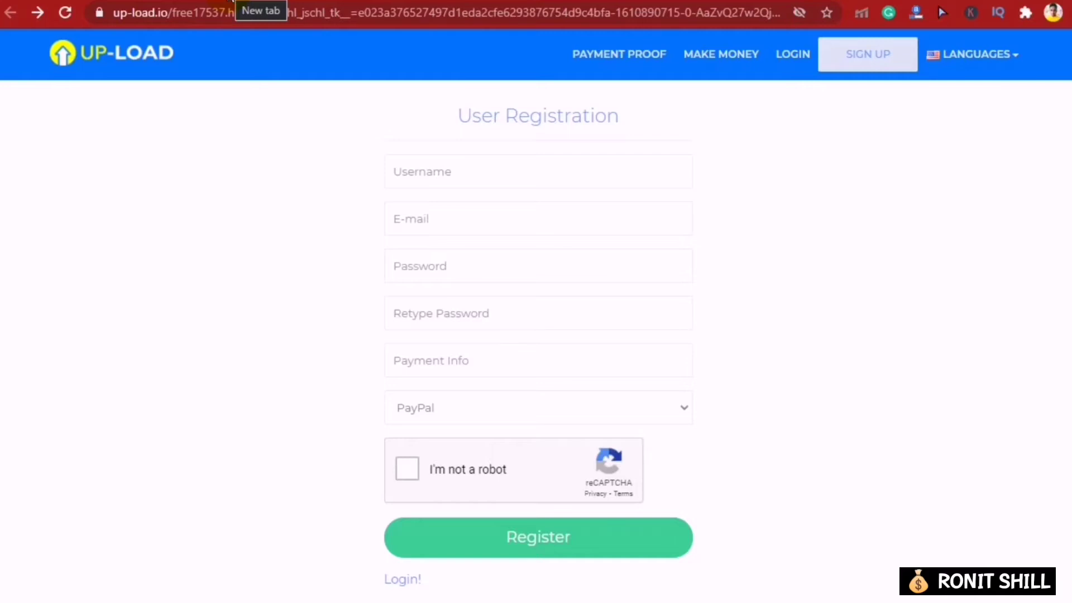
pyautogui.click(223, 23)
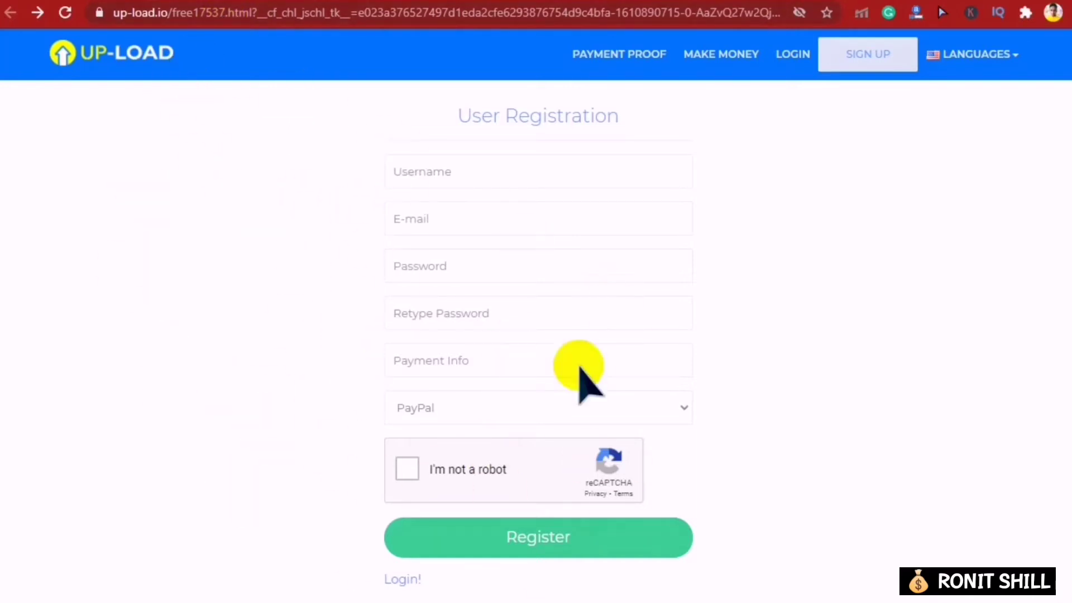
pyautogui.click(114, 27)
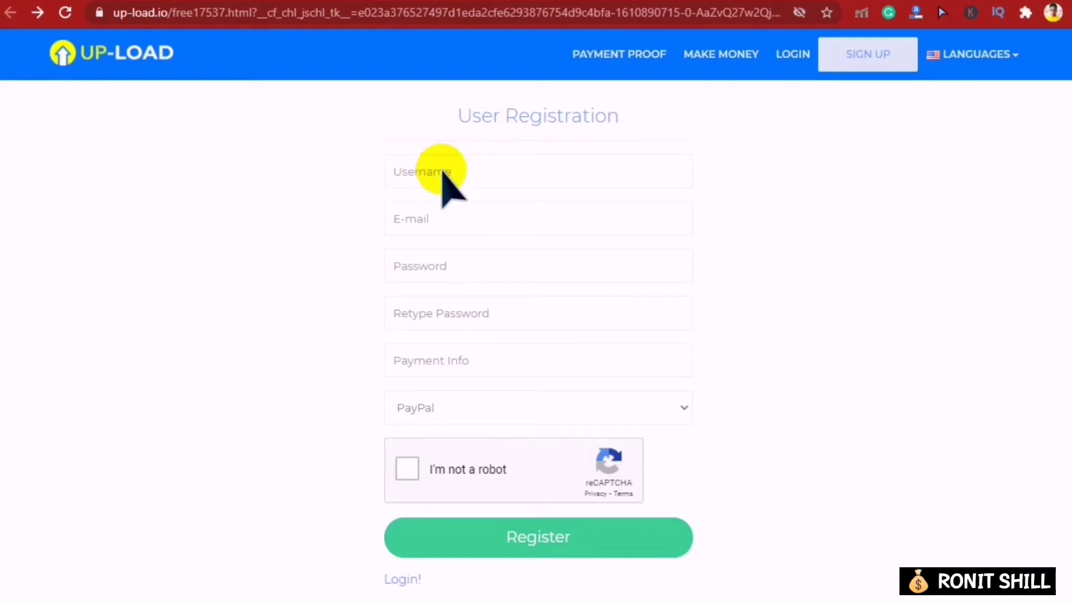
pyautogui.click(641, 66)
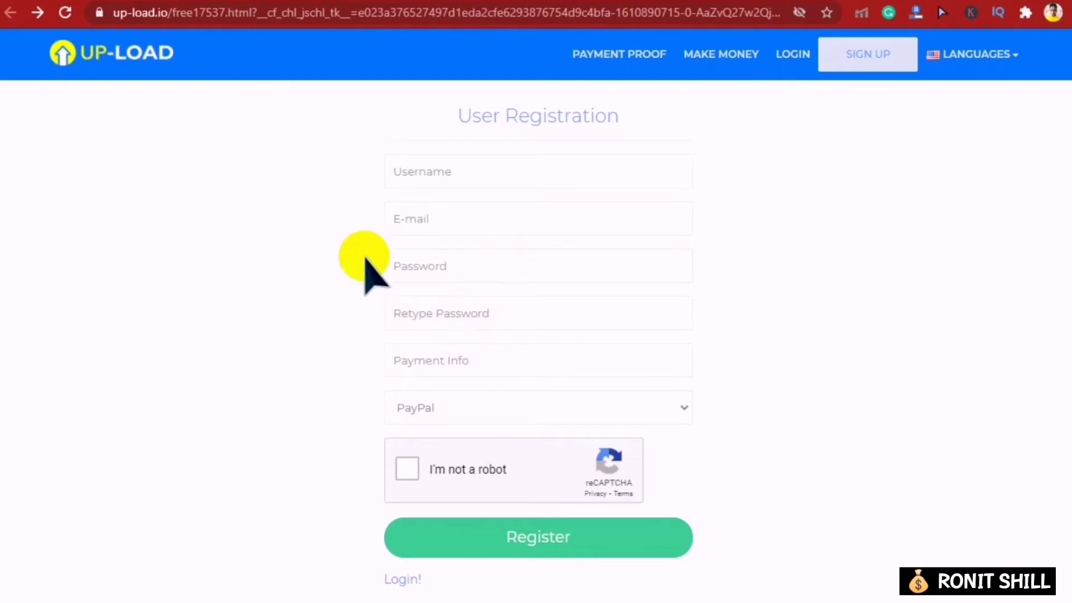
pyautogui.click(419, 172)
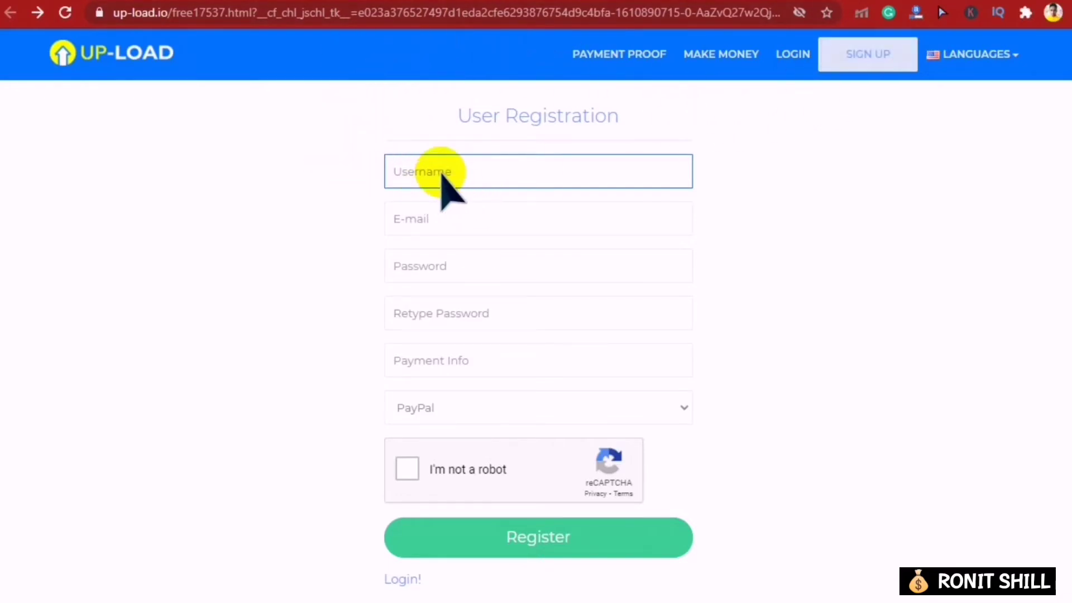
# - Enter a username, pick the saved account e-mail and type the password twice
pyautogui.click(445, 218)
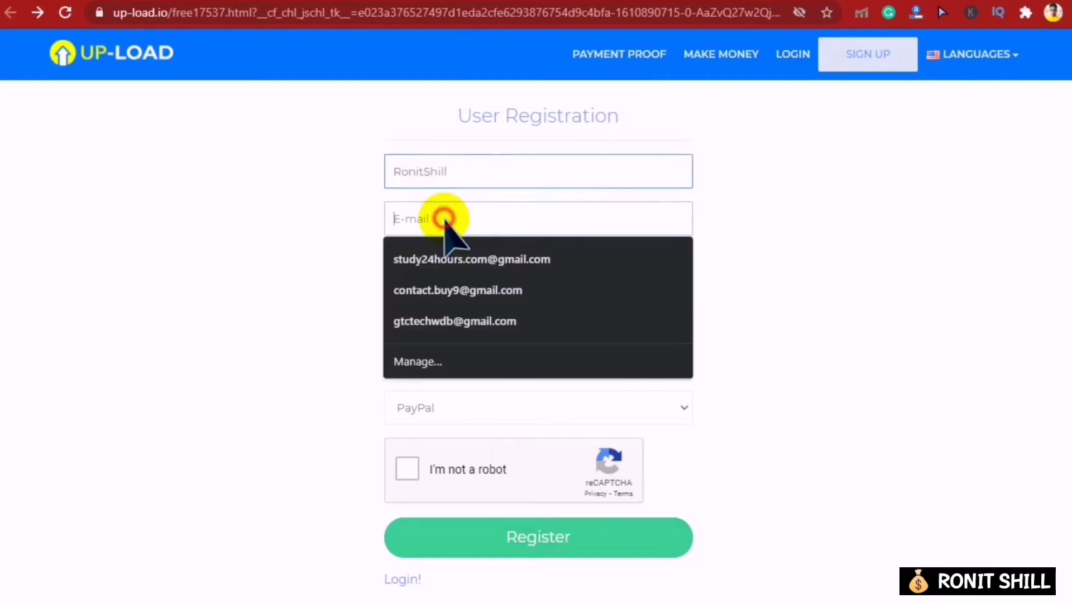
pyautogui.click(441, 320)
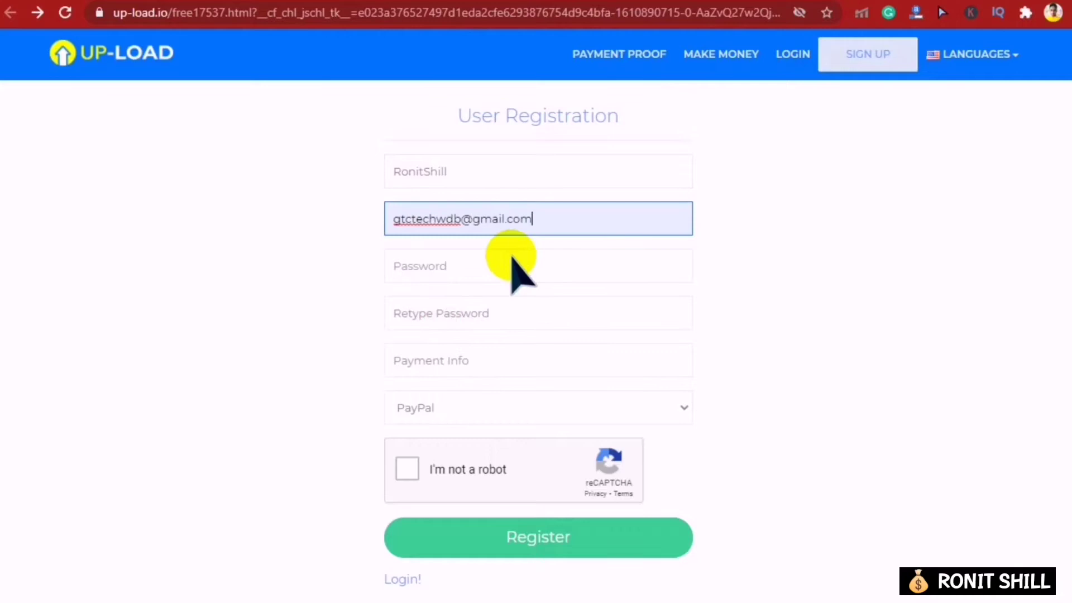
pyautogui.click(427, 267)
pyautogui.write('••')
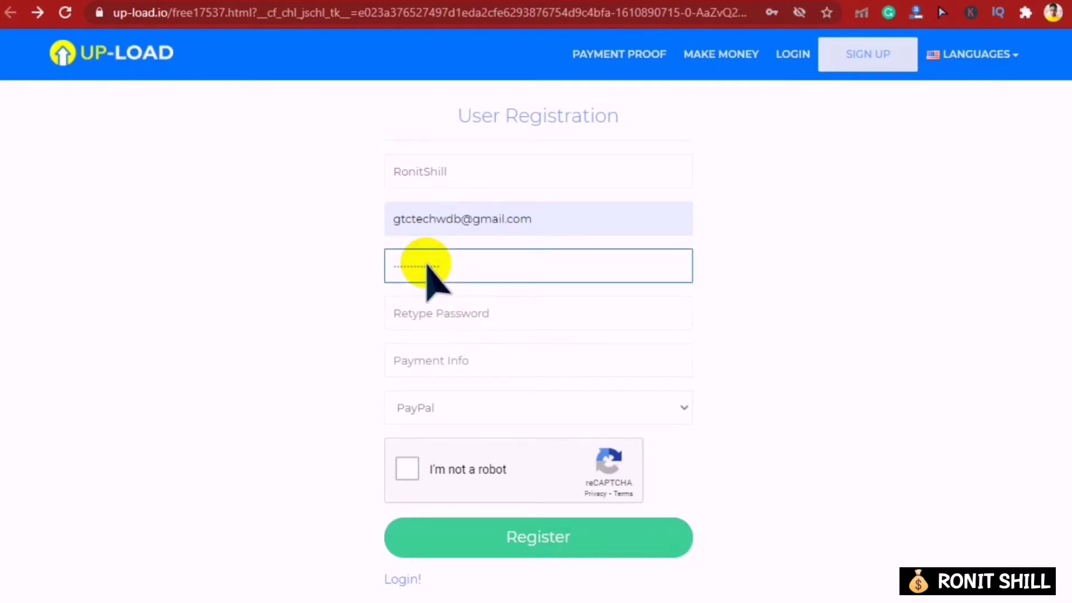
pyautogui.click(420, 321)
pyautogui.write('••')
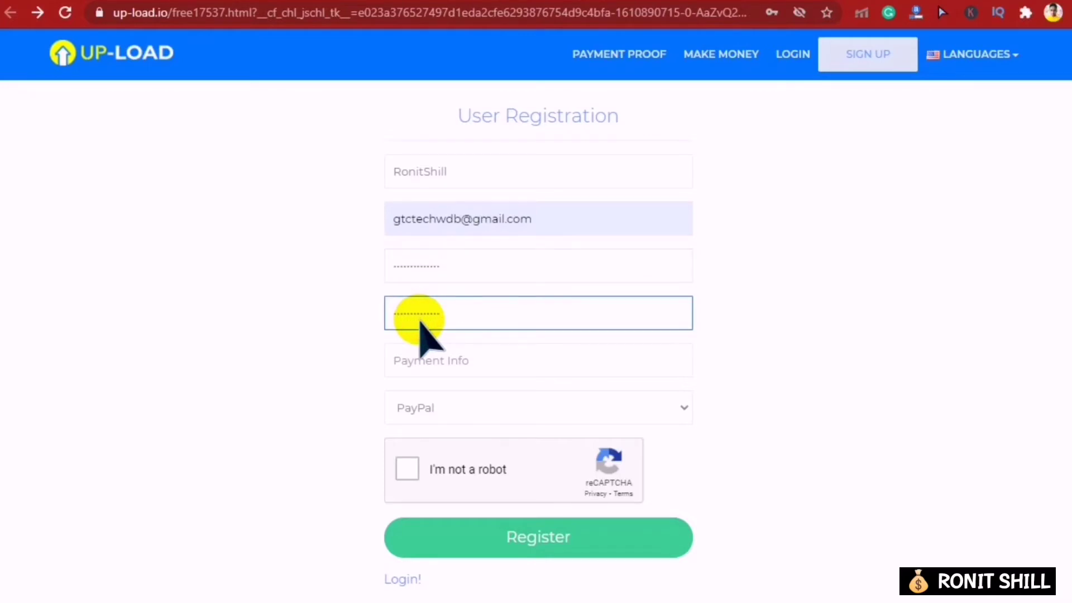
# - Choose PayPal as the payment type
pyautogui.click(464, 363)
pyautogui.click(473, 366)
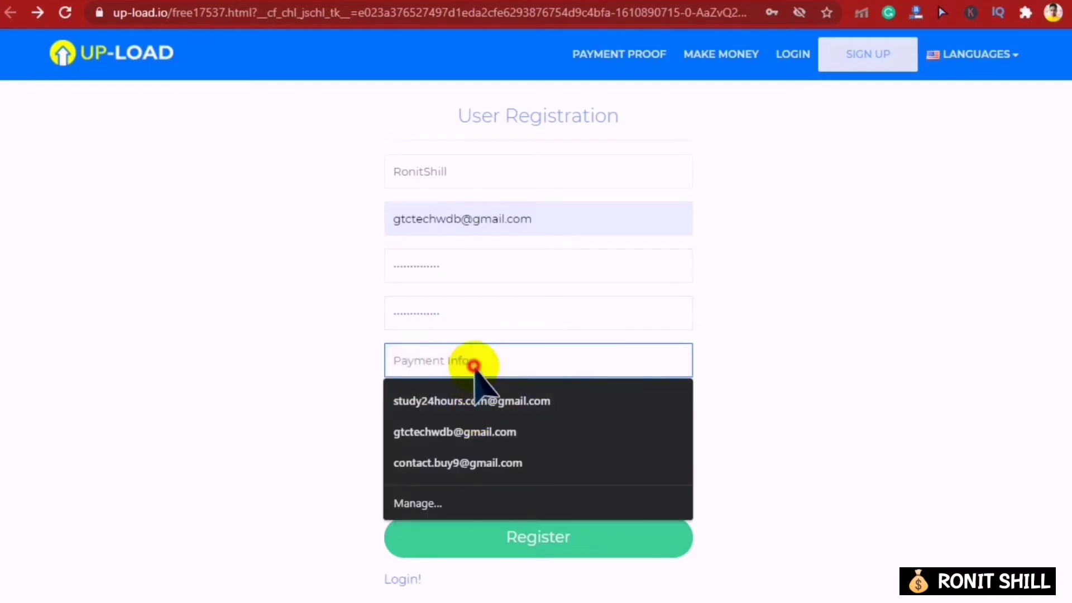
pyautogui.click(193, 330)
pyautogui.click(552, 406)
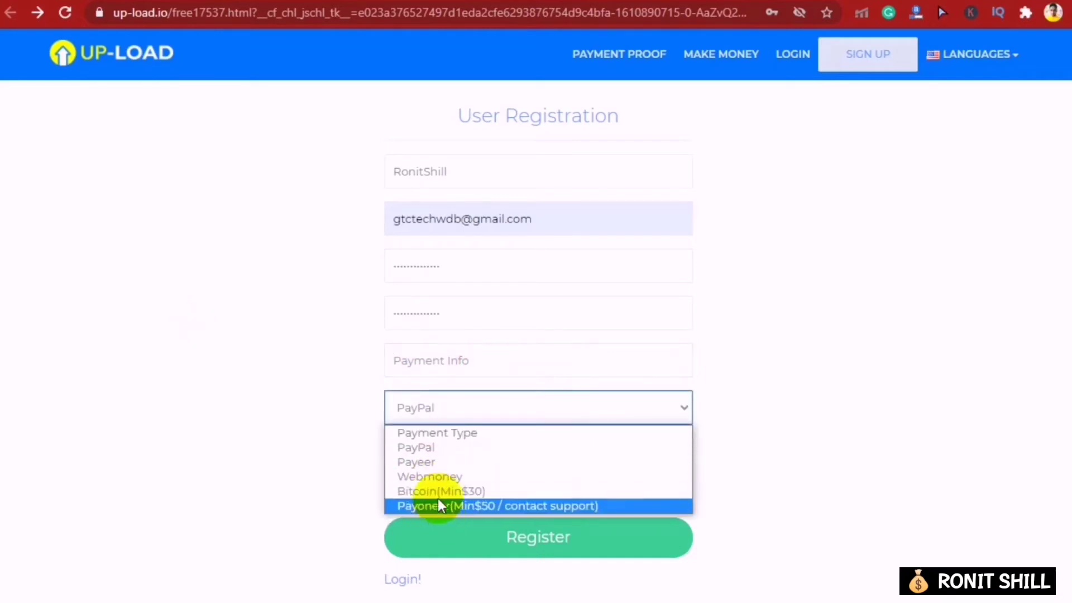
pyautogui.click(441, 462)
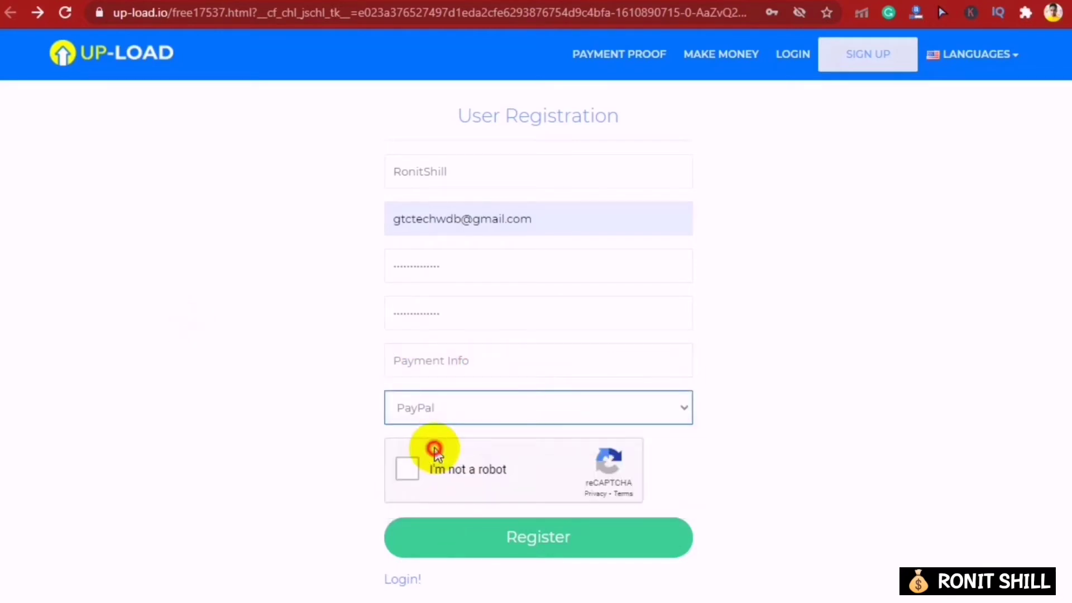
# - Fill in the payment e-mail, start the reCAPTCHA check and submit the registration
pyautogui.click(422, 362)
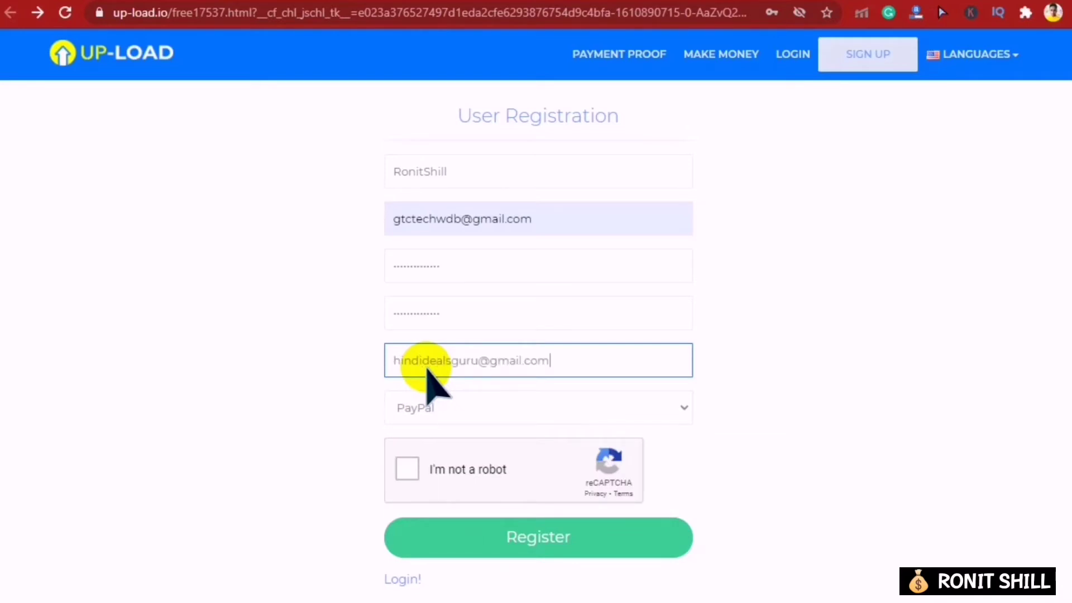
pyautogui.click(428, 369)
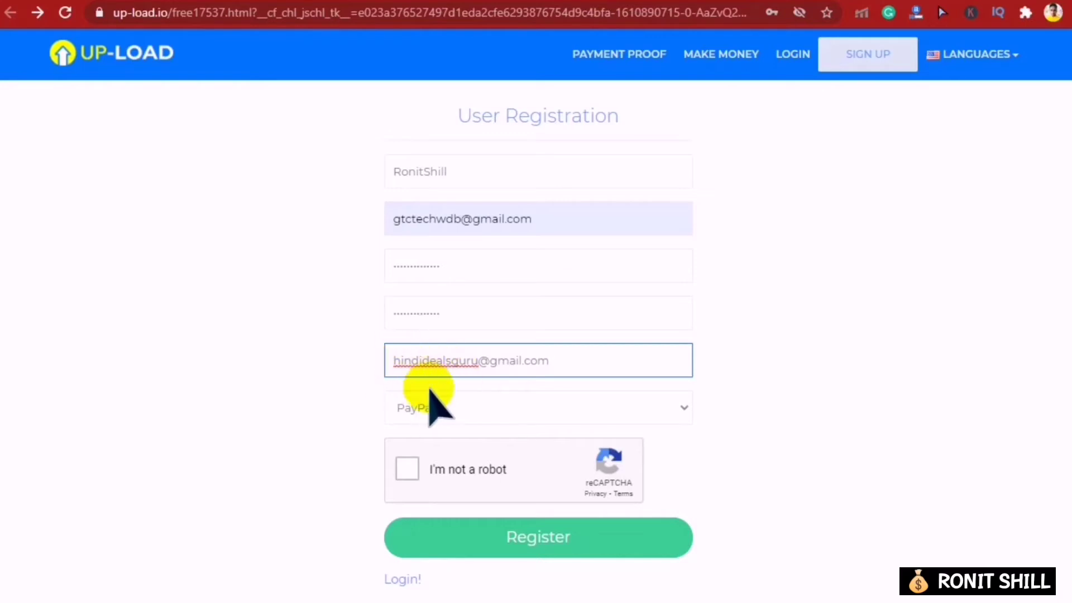
pyautogui.click(415, 471)
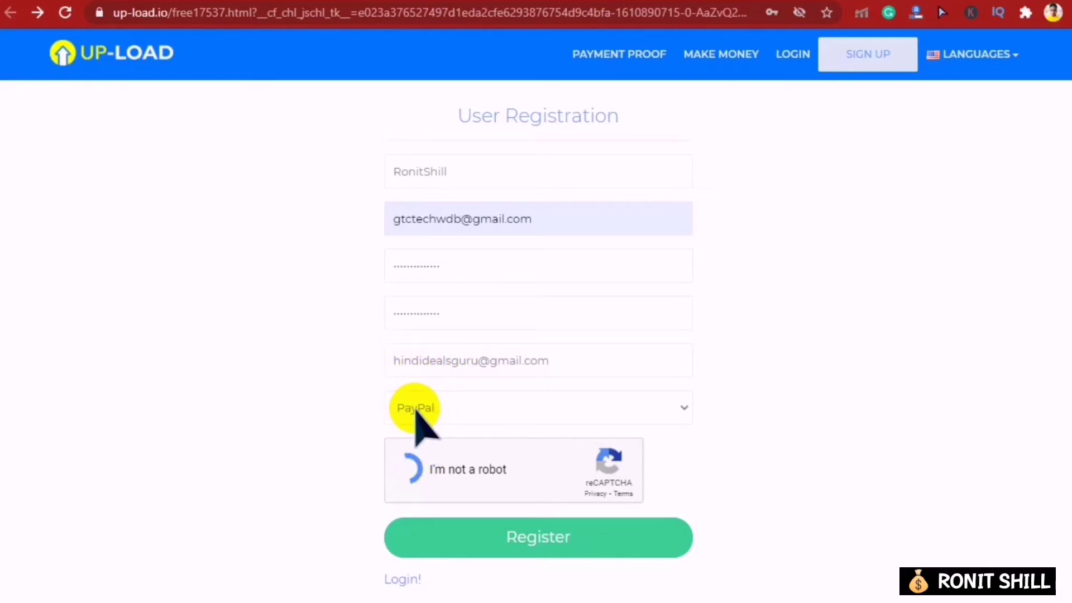
pyautogui.click(514, 535)
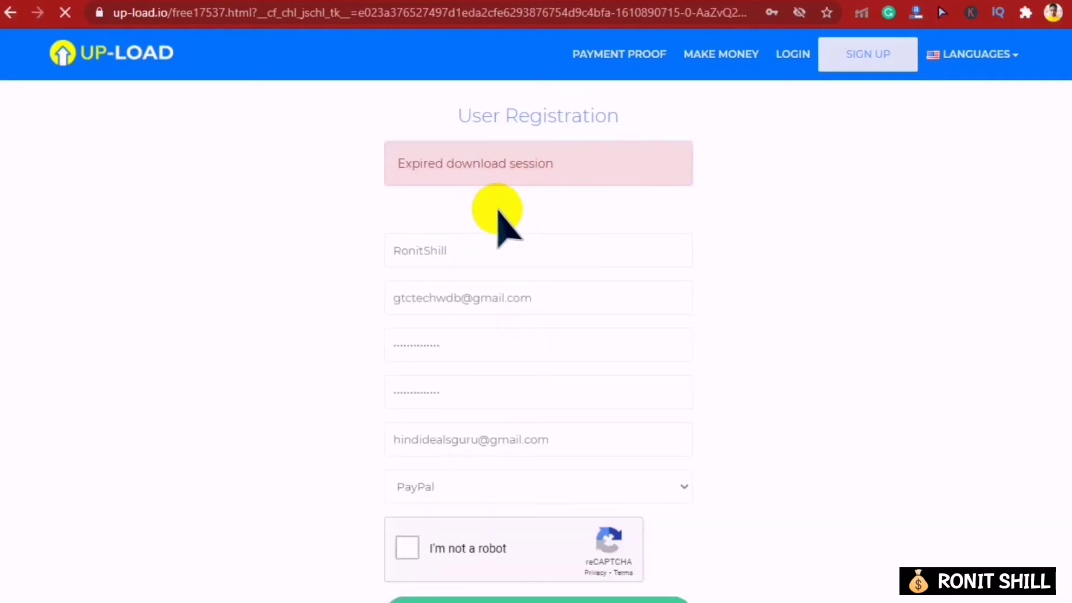
# - Solve the reCAPTCHA by selecting the three boat images and verifying
pyautogui.click(486, 552)
pyautogui.scroll(-2, 455, 519)
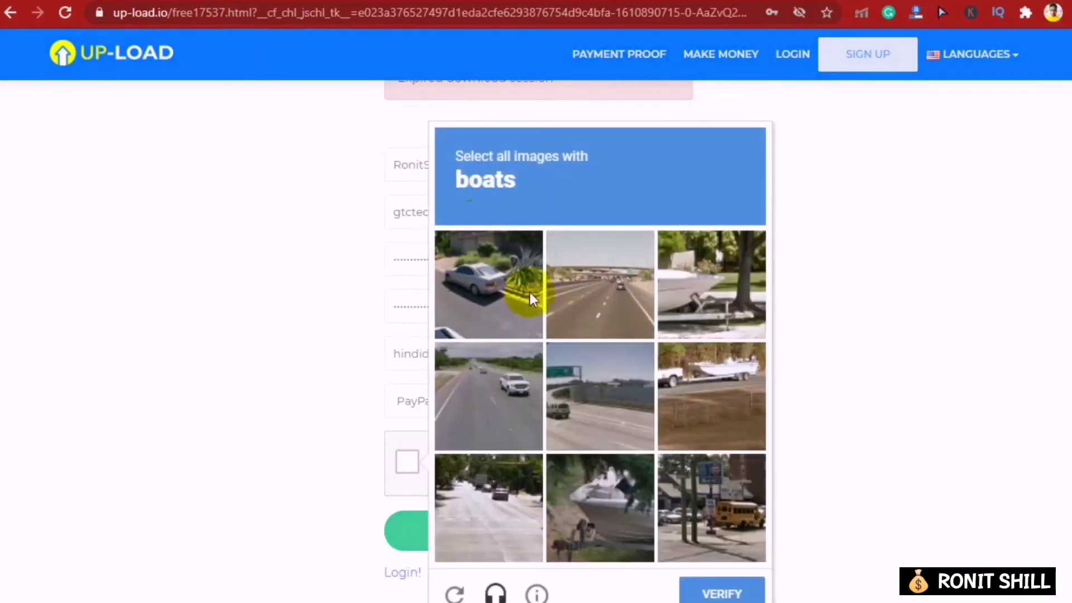
pyautogui.click(724, 299)
pyautogui.click(733, 420)
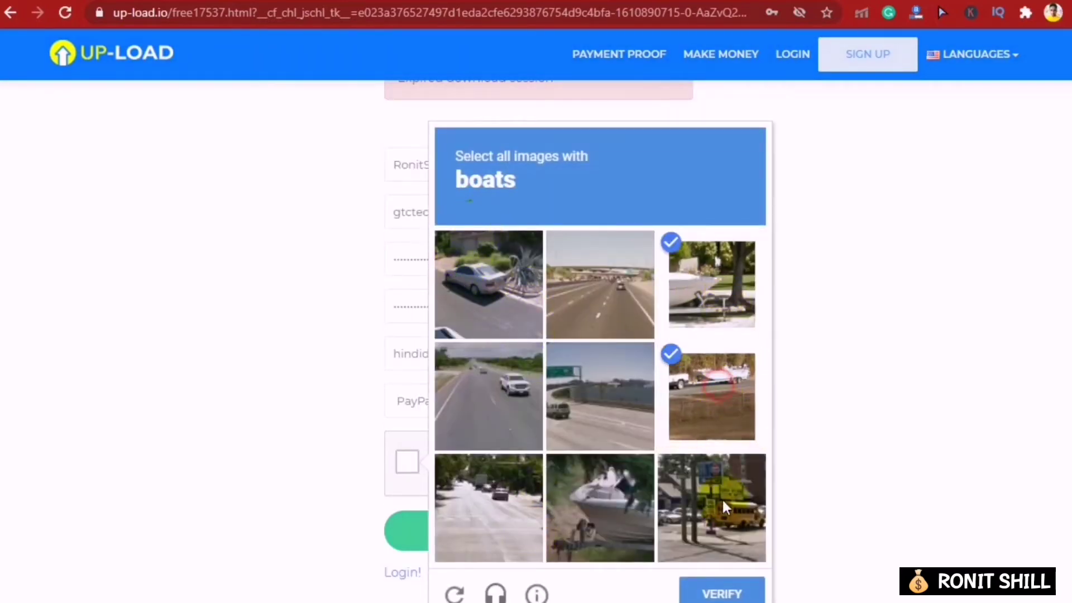
pyautogui.click(614, 513)
pyautogui.click(749, 587)
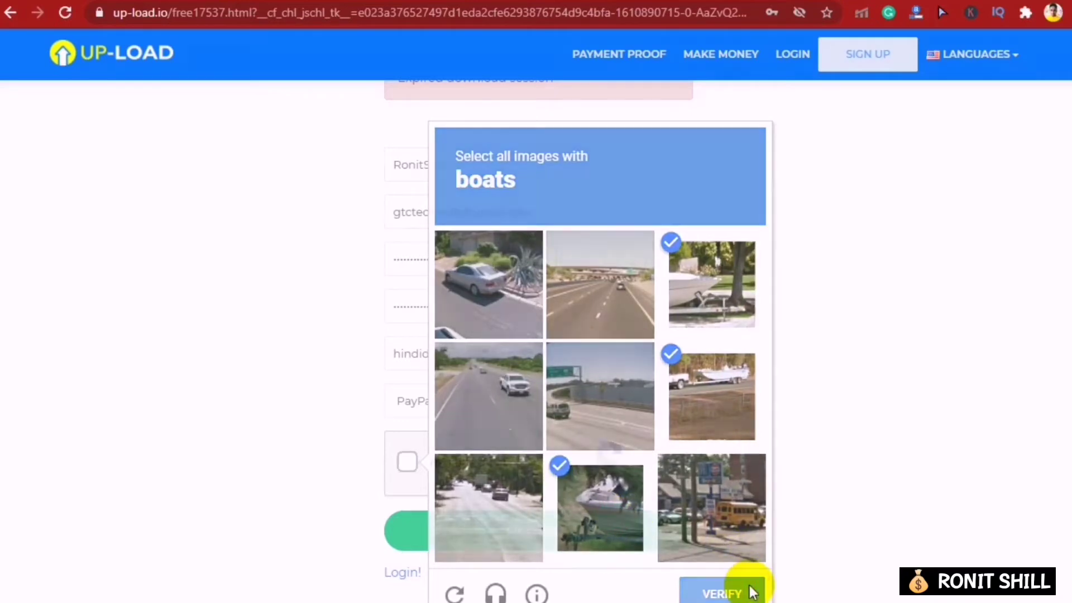
# - Resubmit the registration, save the password in Chrome, dismiss the warning and review the overview
pyautogui.click(565, 550)
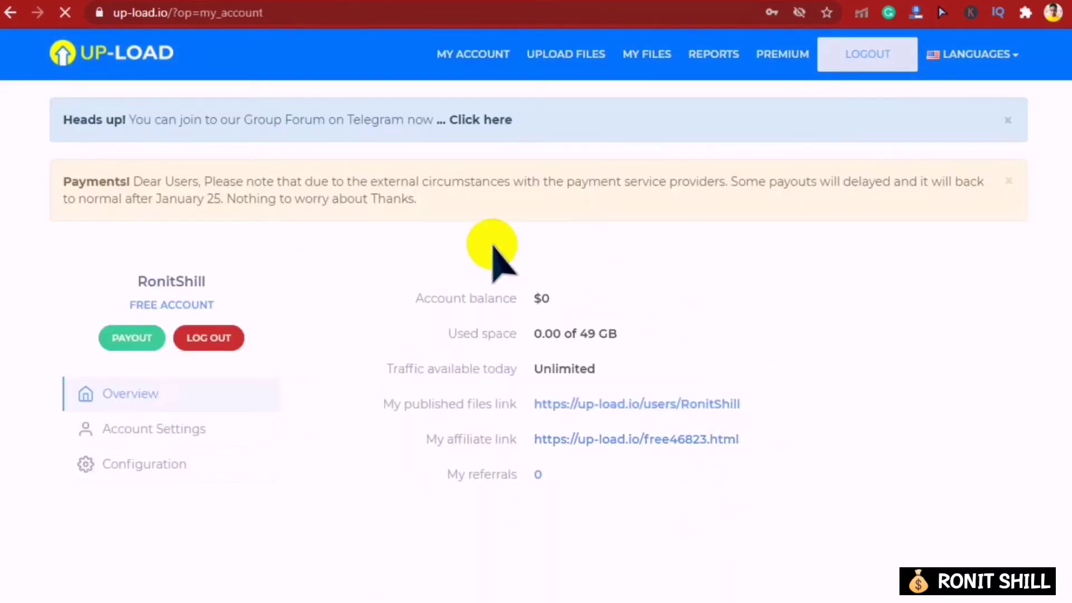
pyautogui.click(723, 285)
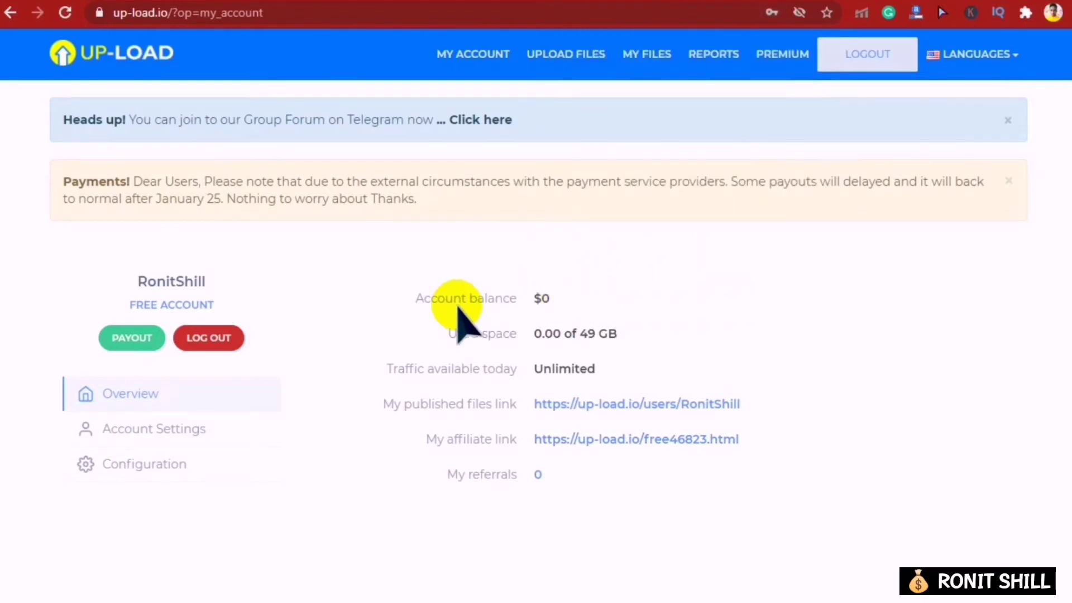
pyautogui.click(828, 38)
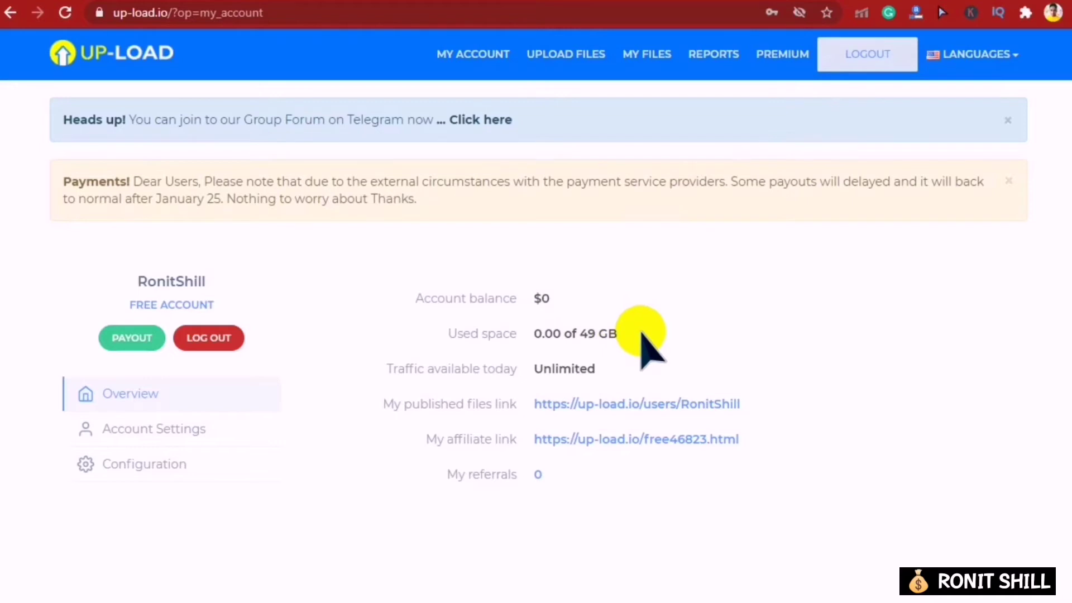
pyautogui.moveTo(642, 334); pyautogui.dragTo(487, 359)
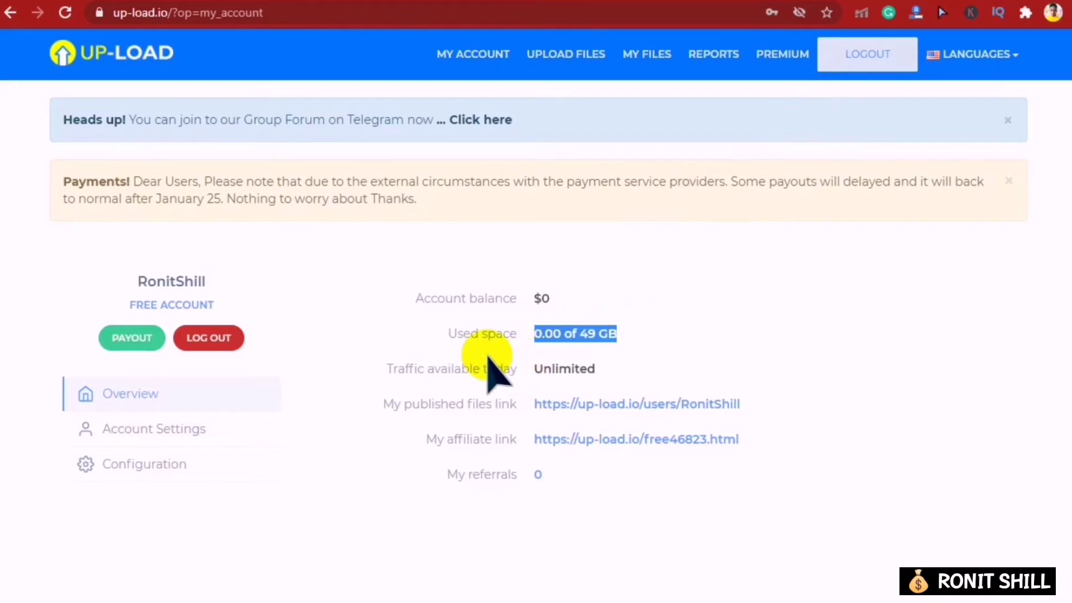
pyautogui.scroll(-3, 491, 363)
pyautogui.scroll(3, 491, 363)
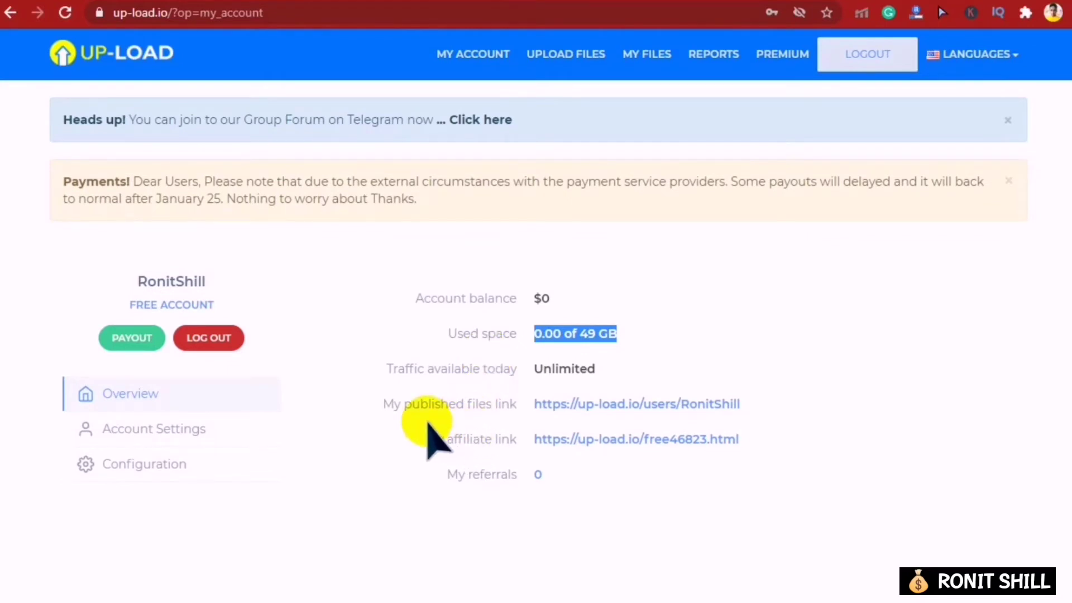
pyautogui.scroll(-2, 432, 438)
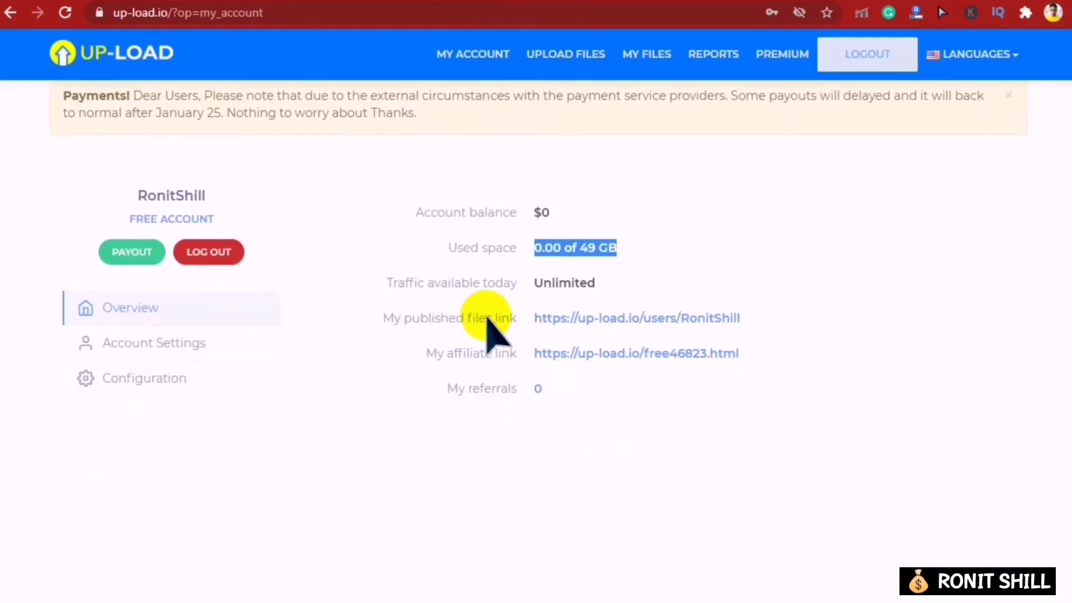
# - View the published files link in a new tab, then return to the account overview
pyautogui.rightClick(622, 319)
pyautogui.click(652, 335)
pyautogui.click(300, 3)
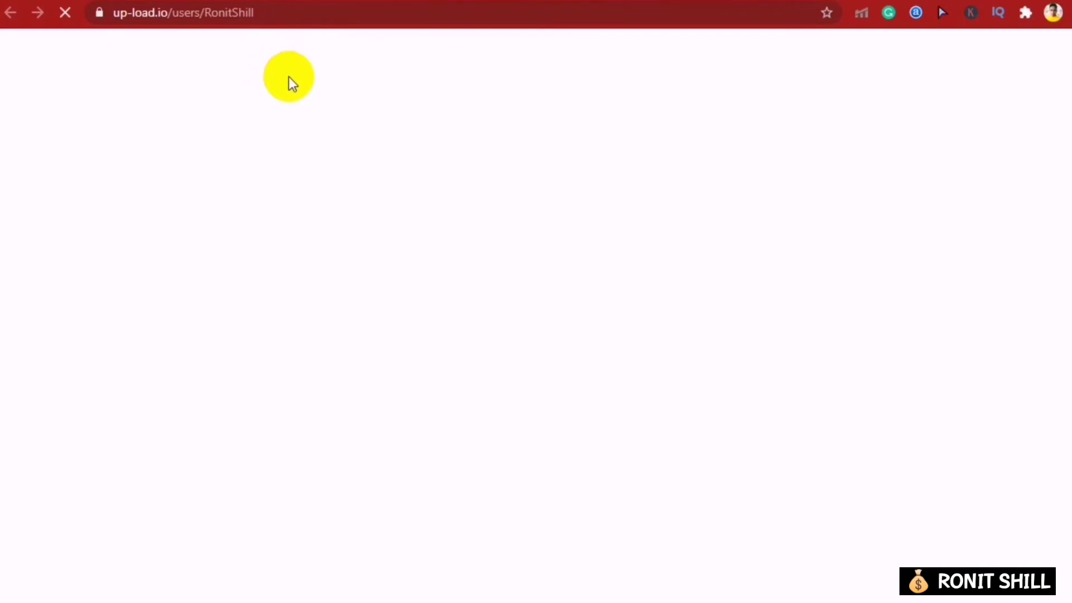
pyautogui.scroll(-3, 355, 140)
pyautogui.scroll(3, 357, 191)
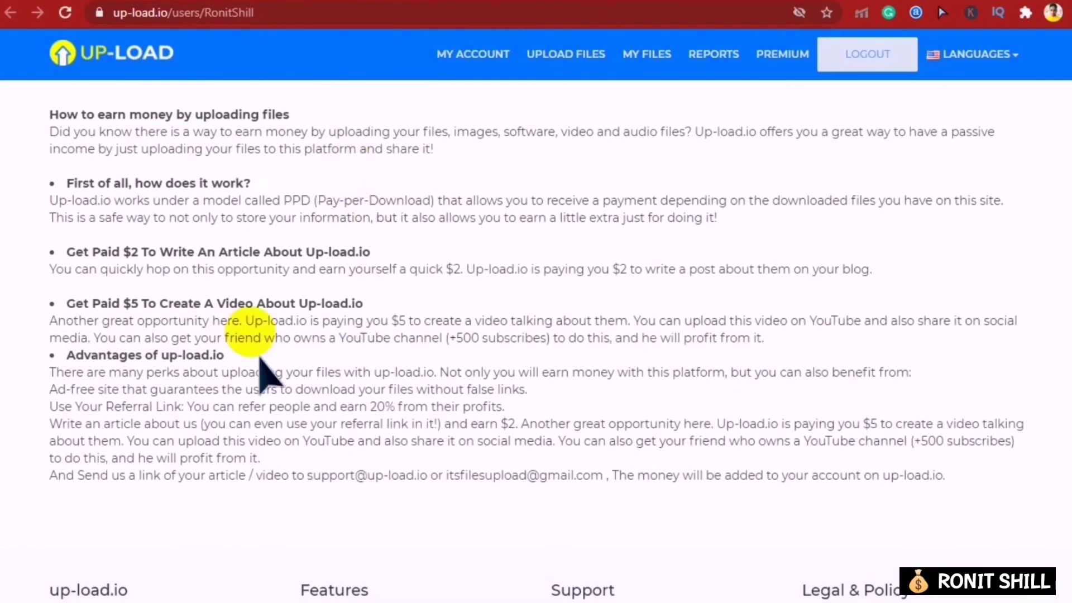
pyautogui.click(398, 3)
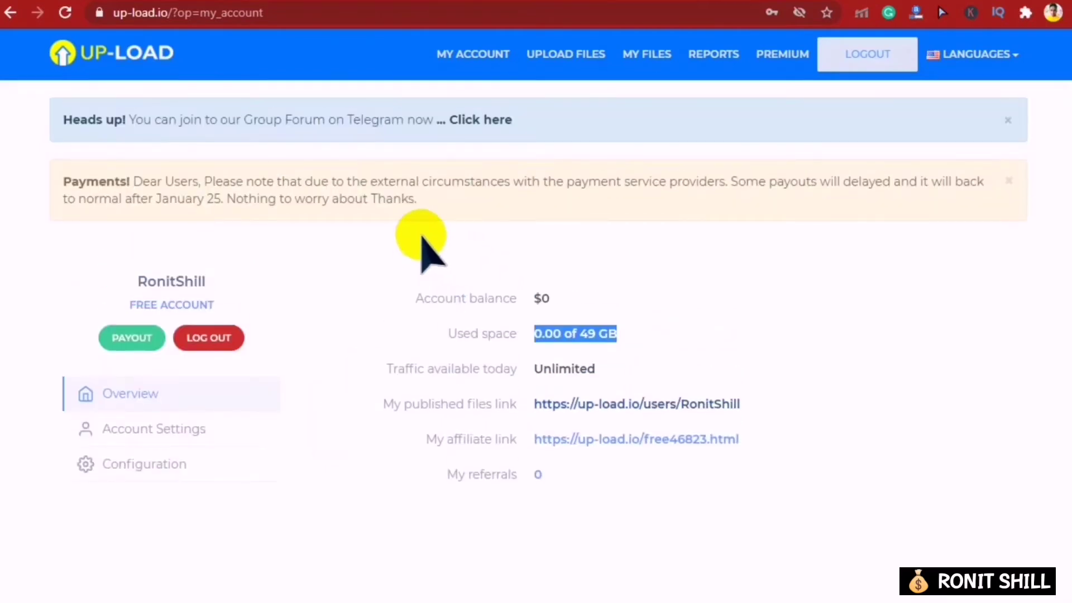
# - Go to MY FILES, close the full-screen ad, and view the empty file list
pyautogui.click(712, 56)
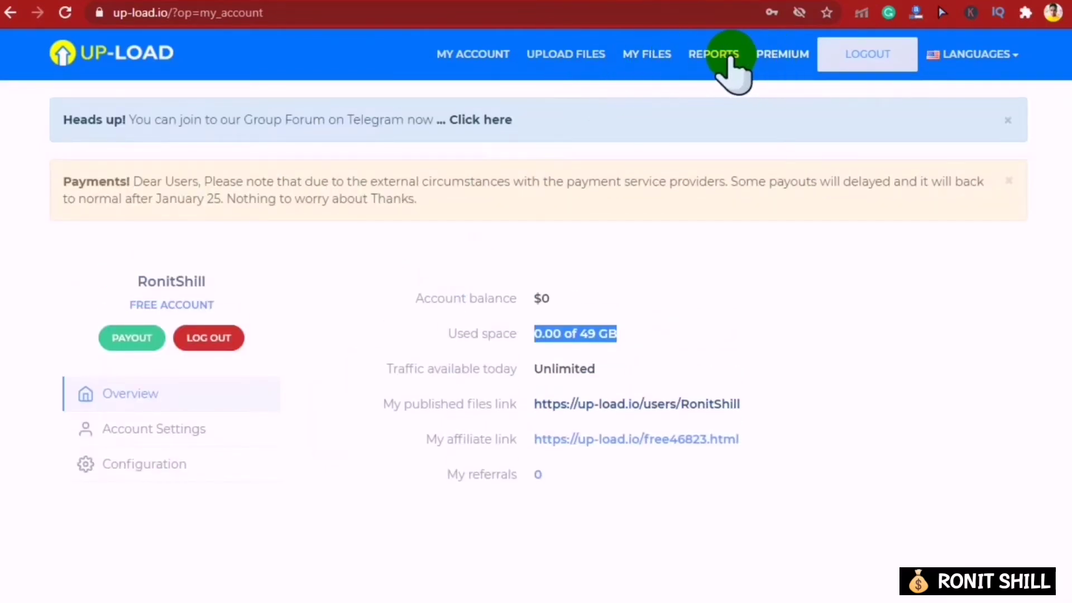
pyautogui.click(652, 56)
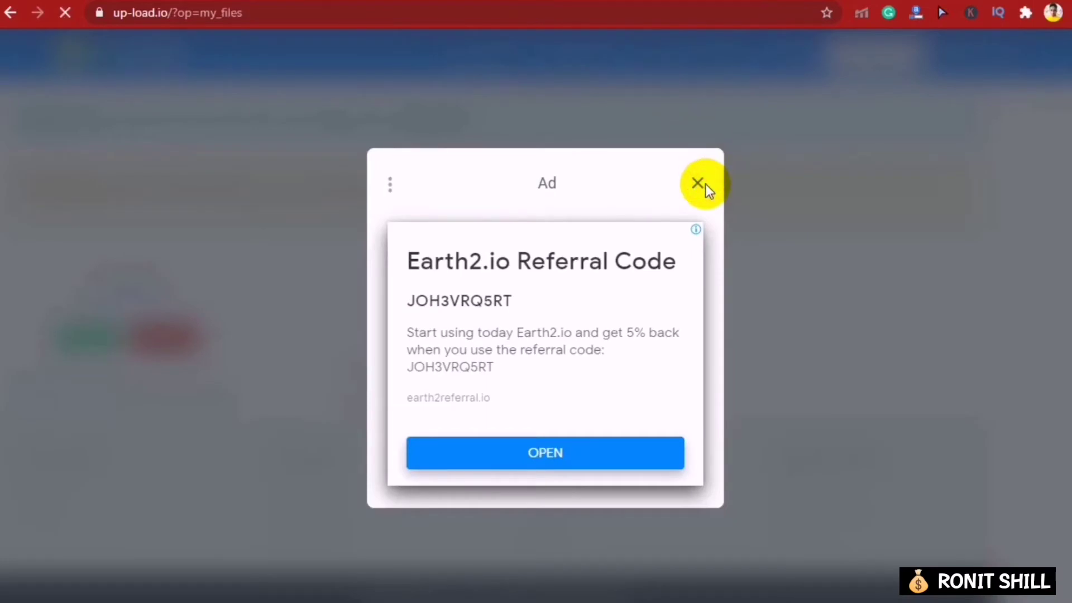
pyautogui.click(706, 185)
pyautogui.scroll(-5, 706, 195)
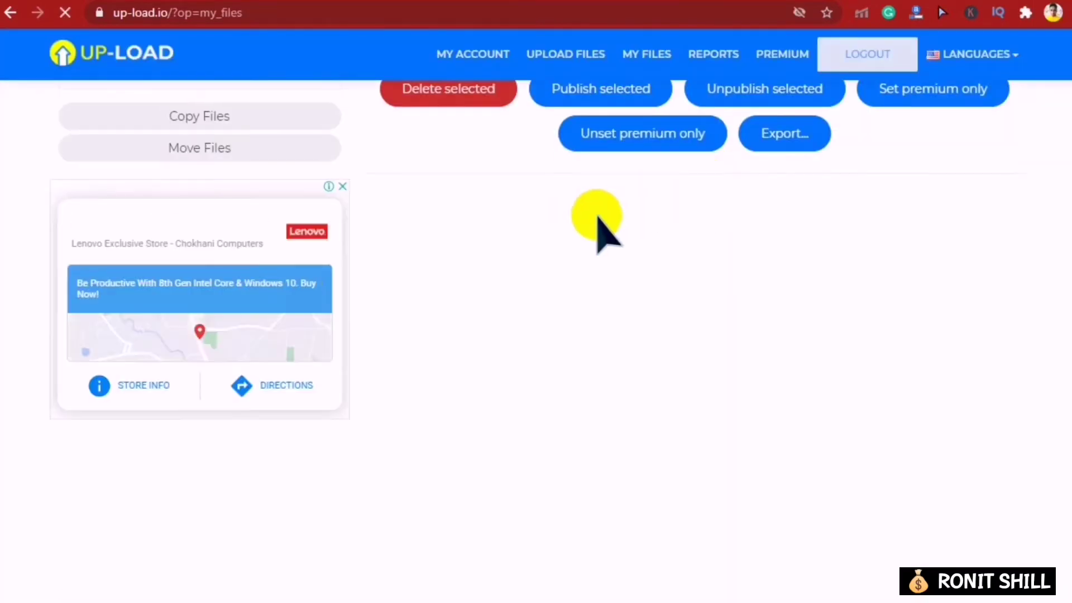
pyautogui.scroll(6, 547, 179)
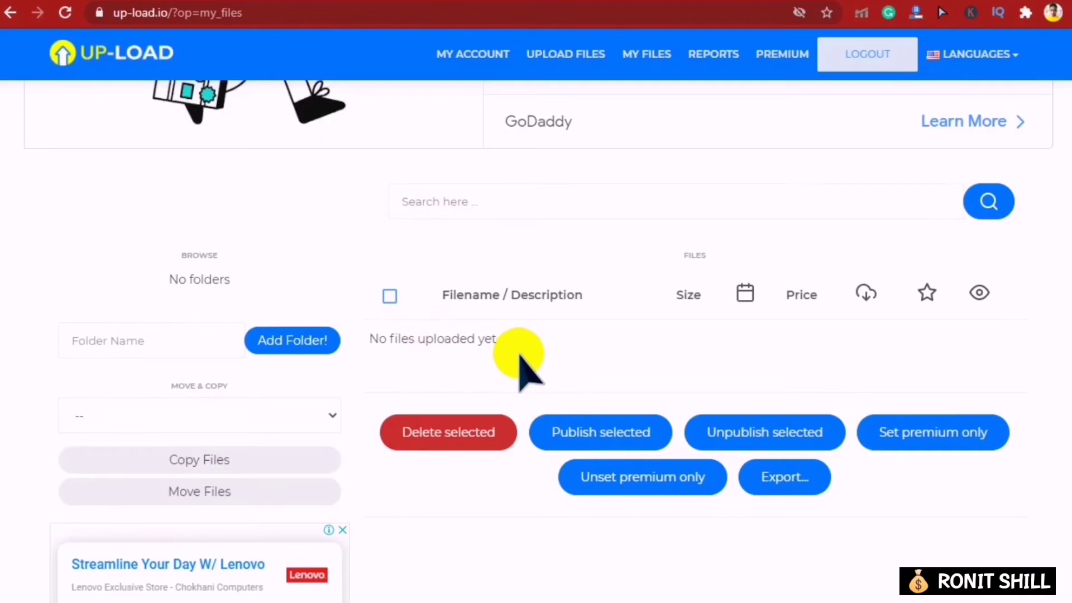
pyautogui.scroll(3, 517, 360)
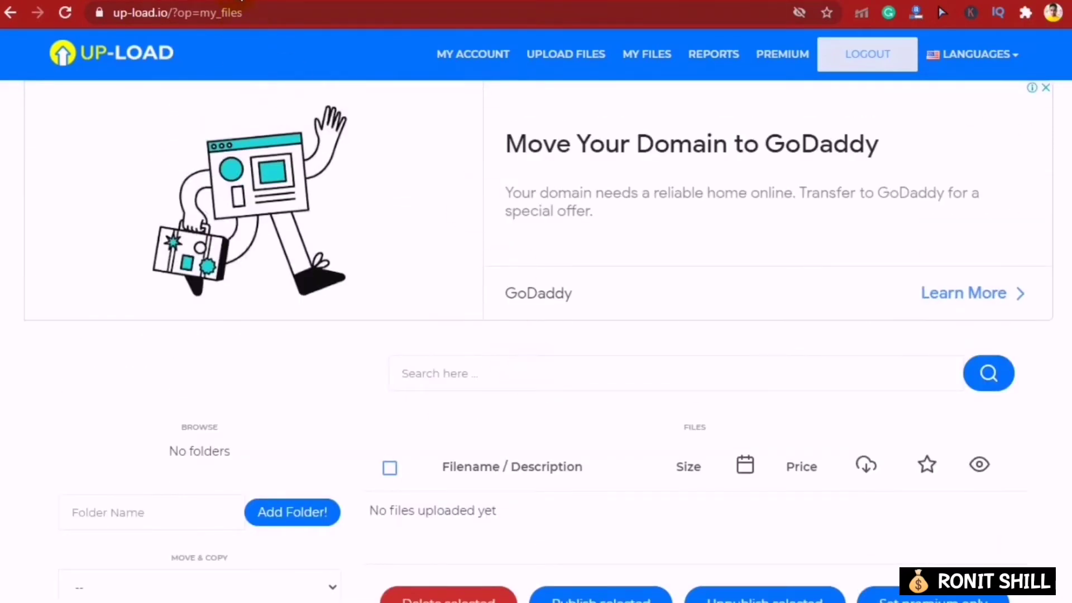
# - Go to blogger.com, switch to the WebSeries.Link blog and start a NEW POST
pyautogui.hotkey('ctrl', 't')
pyautogui.write('blog')
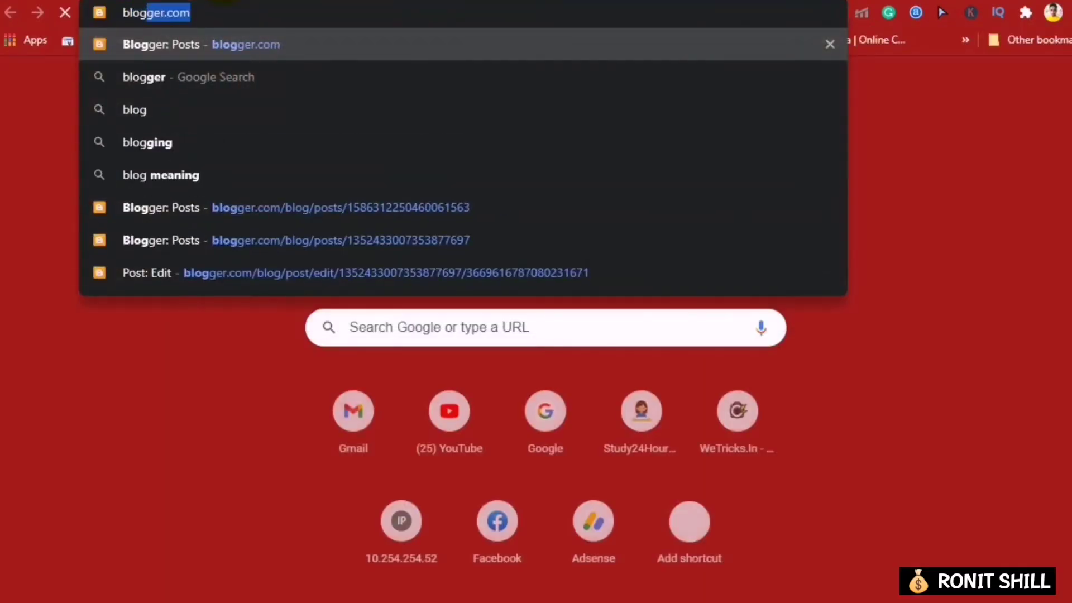
pyautogui.press('Return')
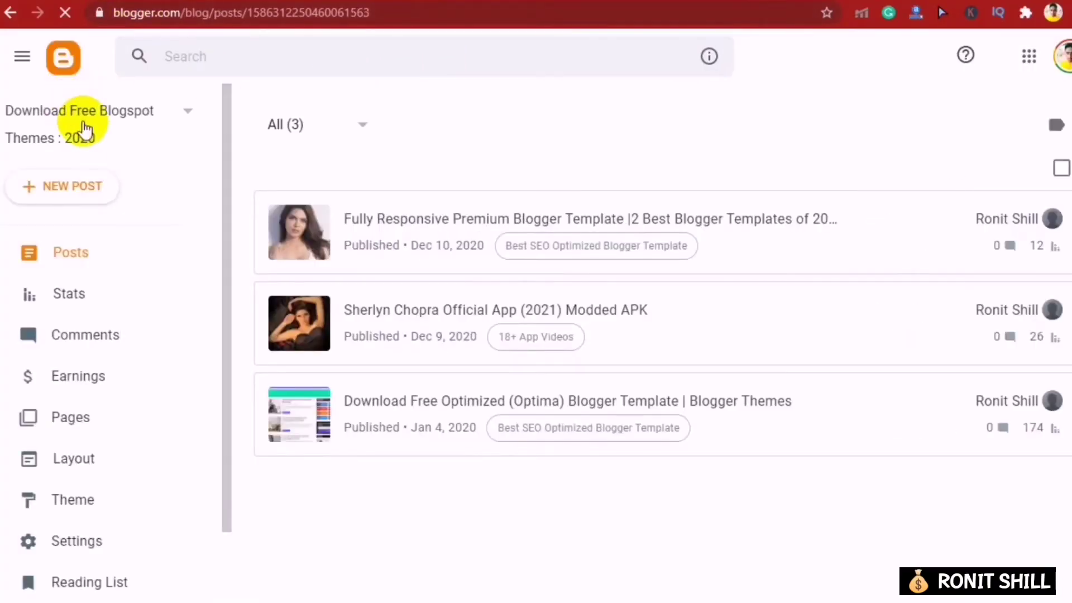
pyautogui.click(83, 117)
pyautogui.click(86, 212)
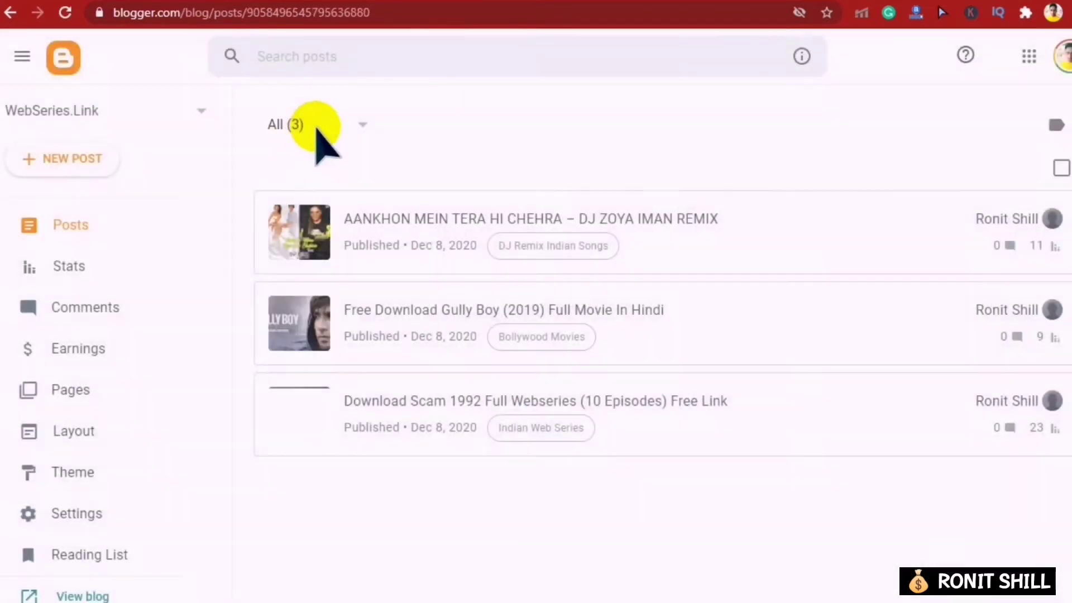
pyautogui.click(75, 165)
pyautogui.hotkey('ctrl', 't')
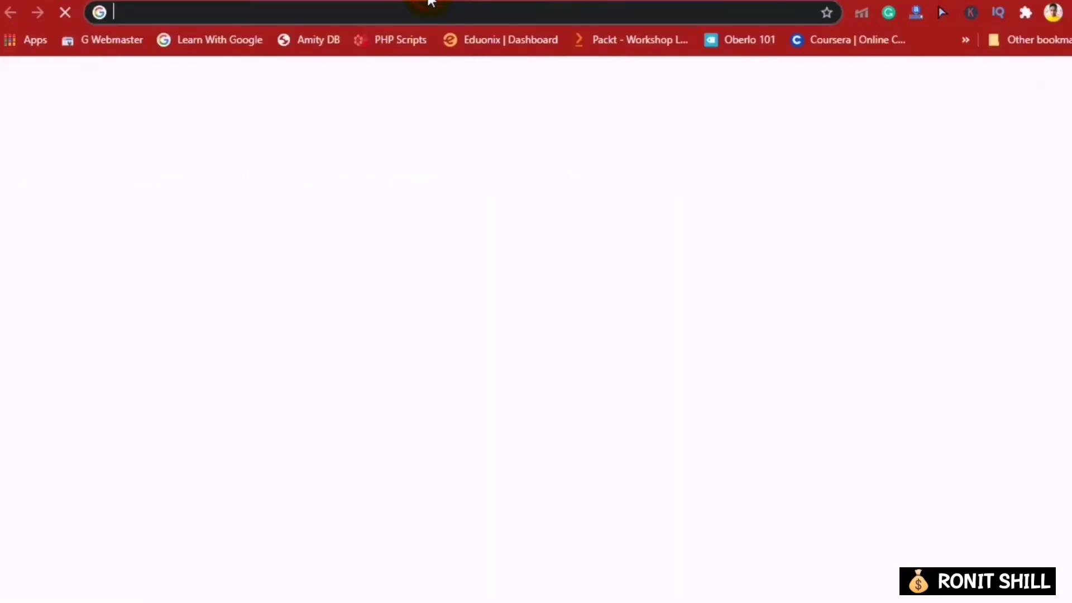
# - Search the web for pagalworld and open the PagalWorld site
pyautogui.write('pagalw')
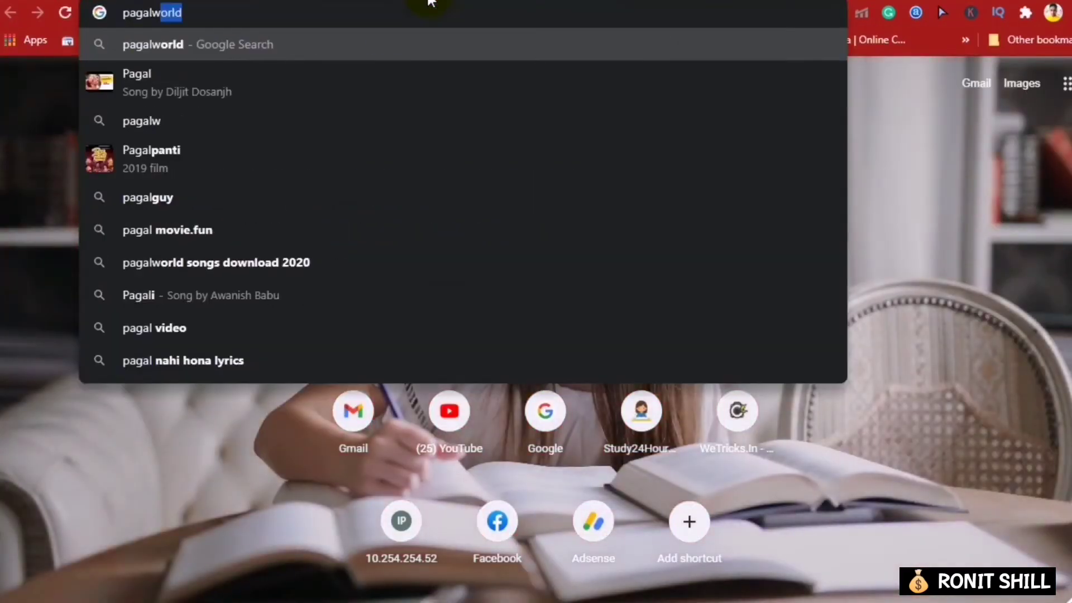
pyautogui.press('Return')
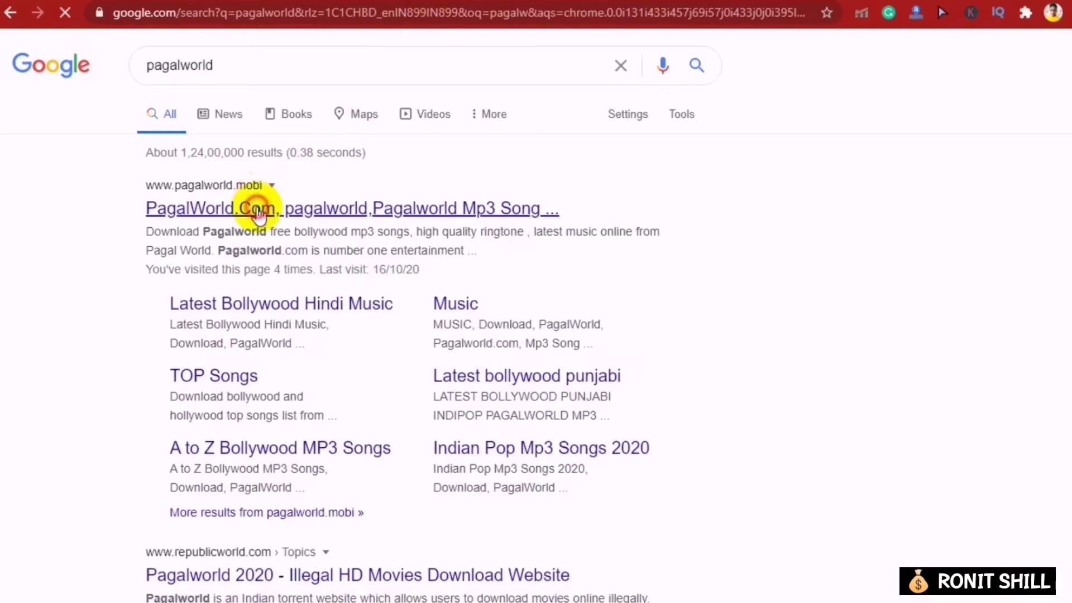
pyautogui.click(258, 211)
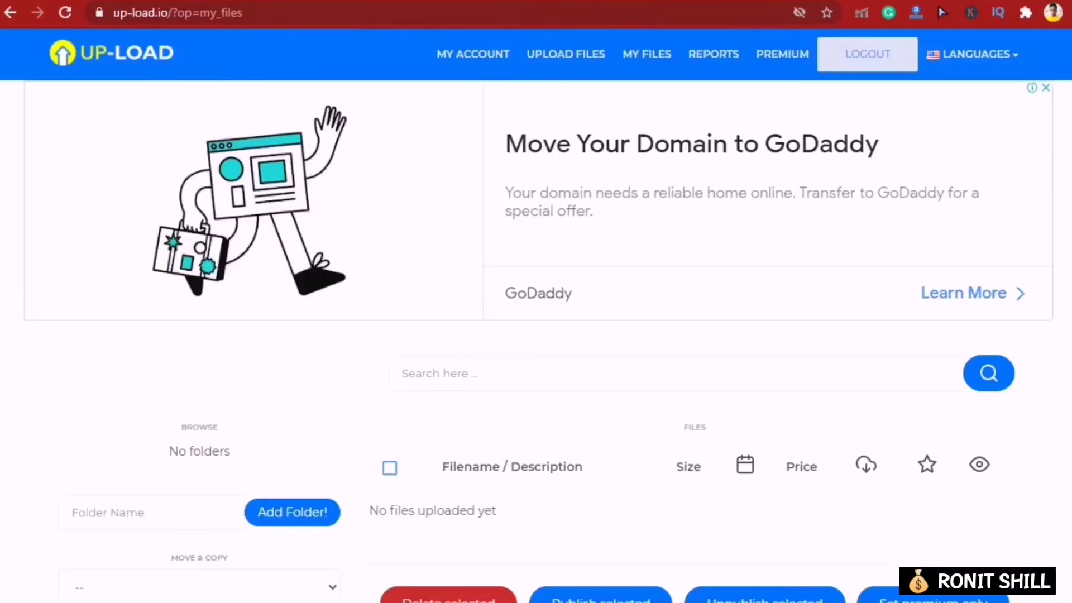
pyautogui.scroll(-3, 474, 282)
pyautogui.scroll(3, 651, 192)
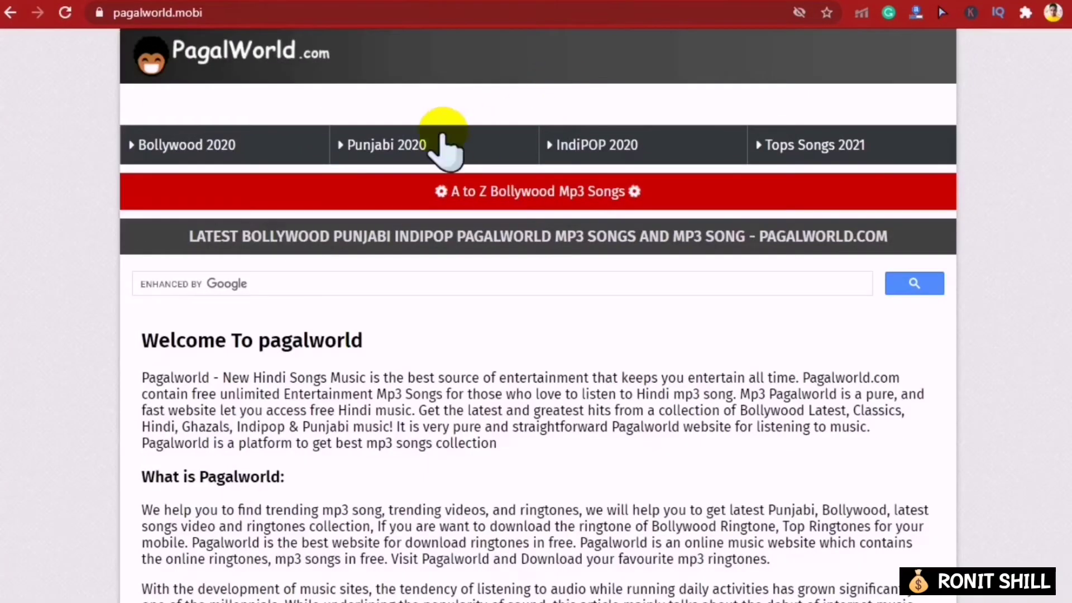
# - Open the Pagal Nahi Hona song page and select its title 'Pagal Nahi Hona - Sunanda Sharma'
pyautogui.scroll(-12, 443, 191)
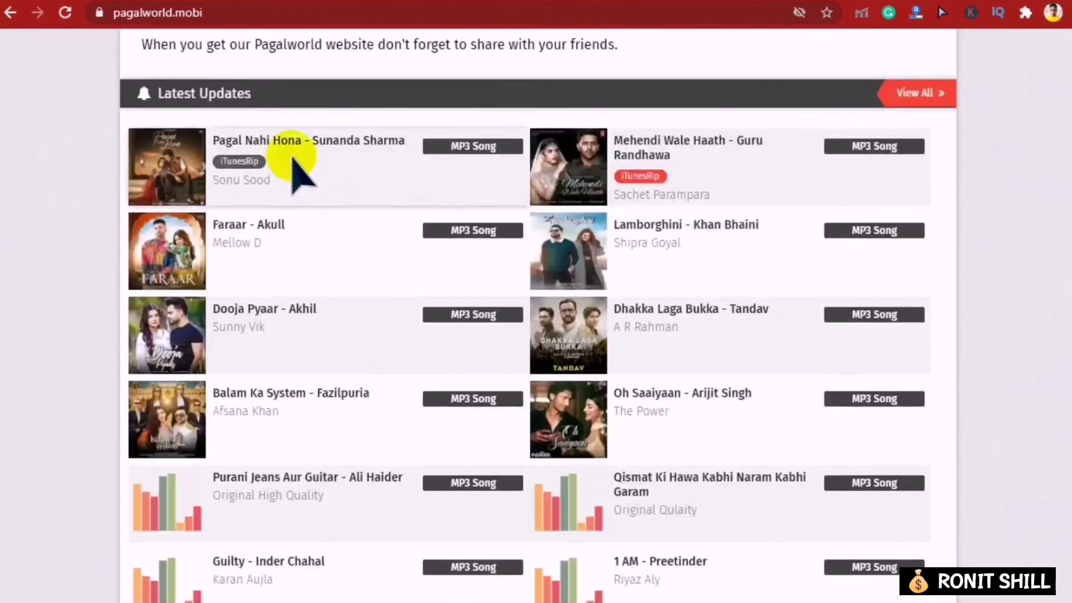
pyautogui.click(248, 146)
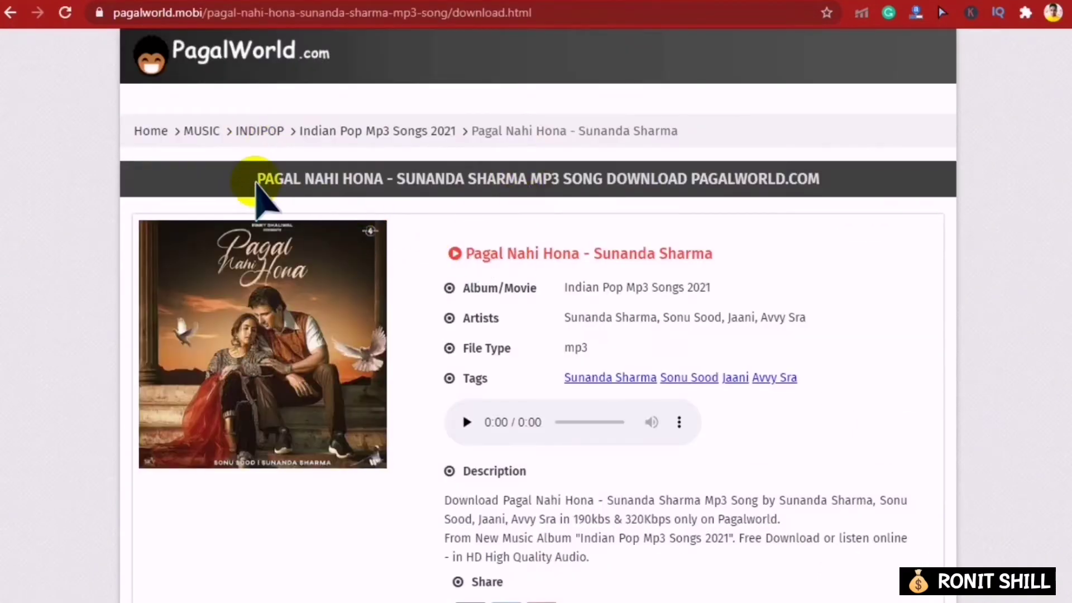
pyautogui.moveTo(469, 251); pyautogui.dragTo(715, 258)
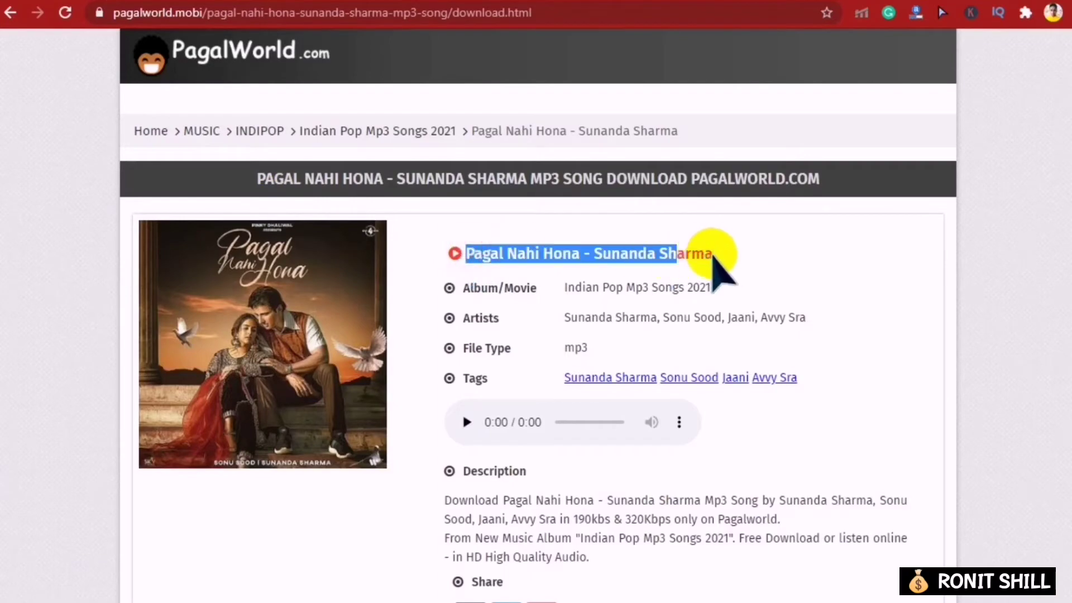
pyautogui.click(361, 3)
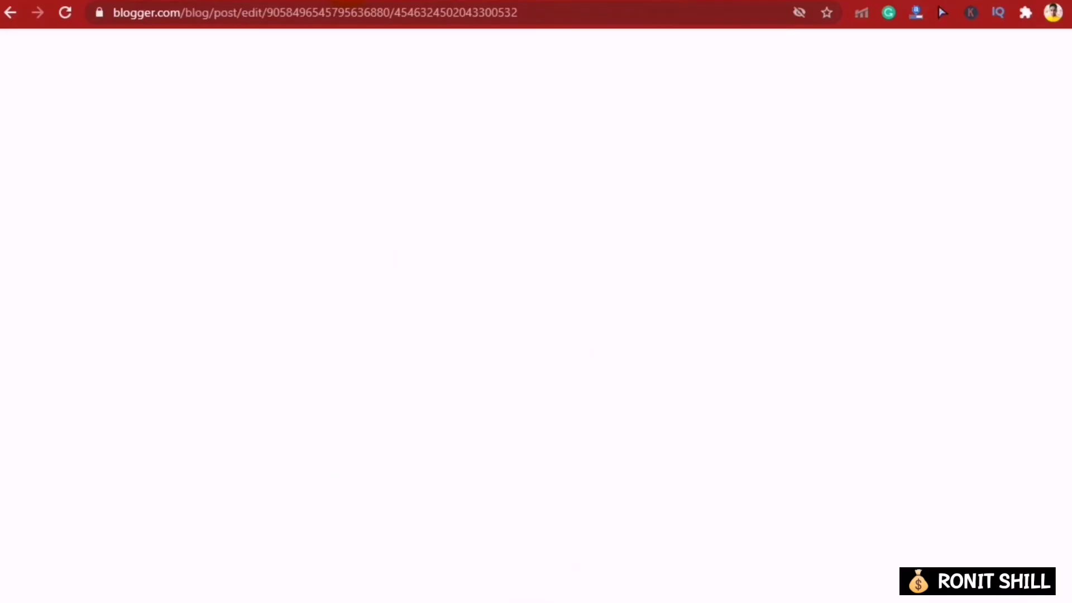
# - Paste 'Pagal Nahi Hona - Sunanda Sharma' as the Blogger post title
pyautogui.click(266, 132)
pyautogui.write('Pagal Nahi Hona - Sunanda Sharma')
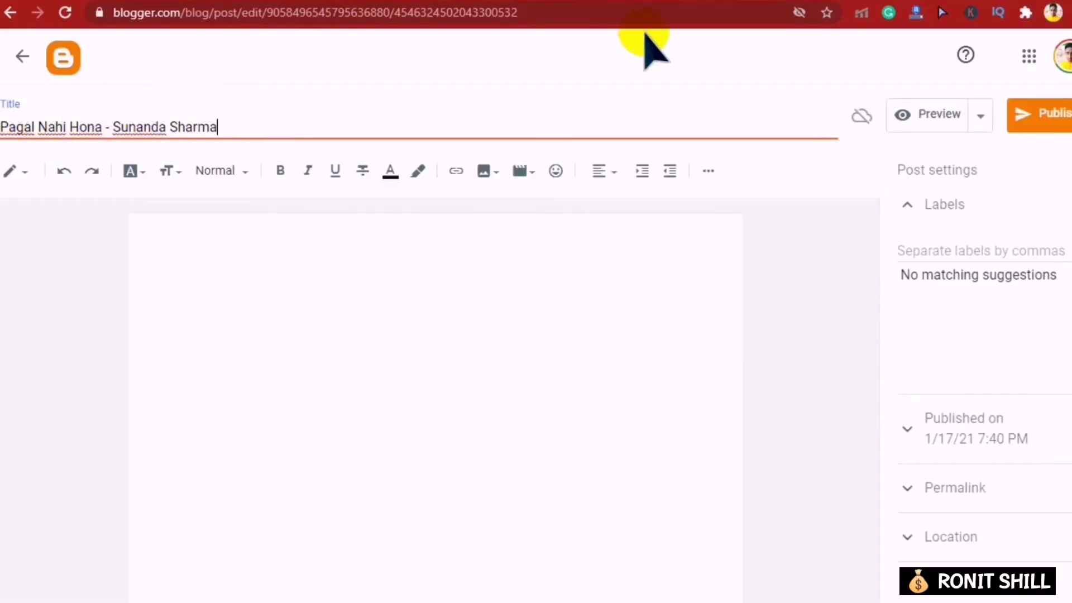
pyautogui.hotkey('ctrl', 'Tab')
# - Download the song's 320 KBPS MP3 from PagalWorld and select its description text
pyautogui.scroll(-2, 526, 335)
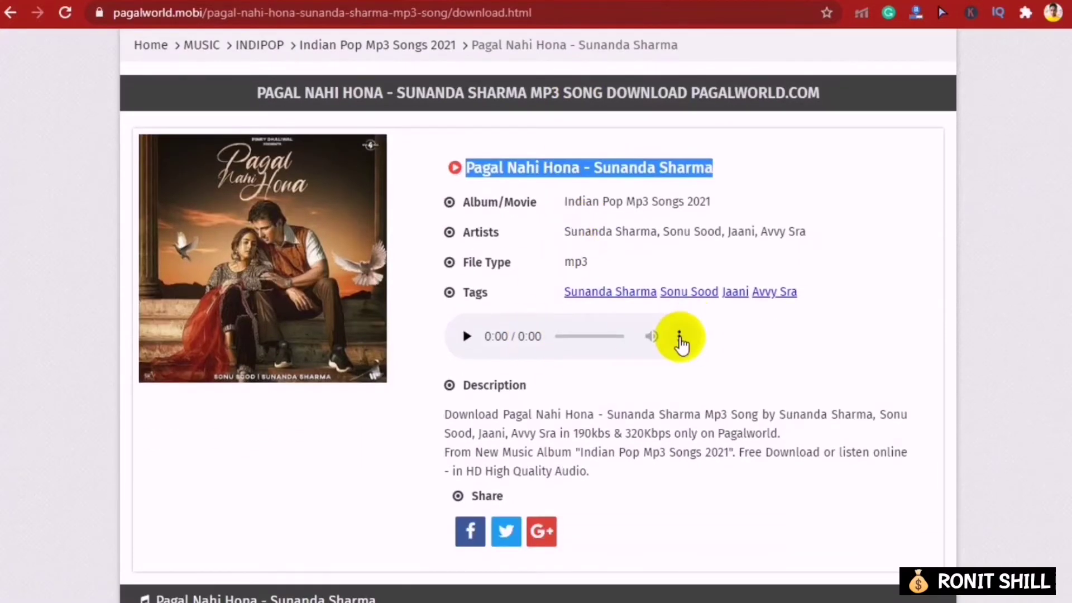
pyautogui.click(679, 335)
pyautogui.click(601, 335)
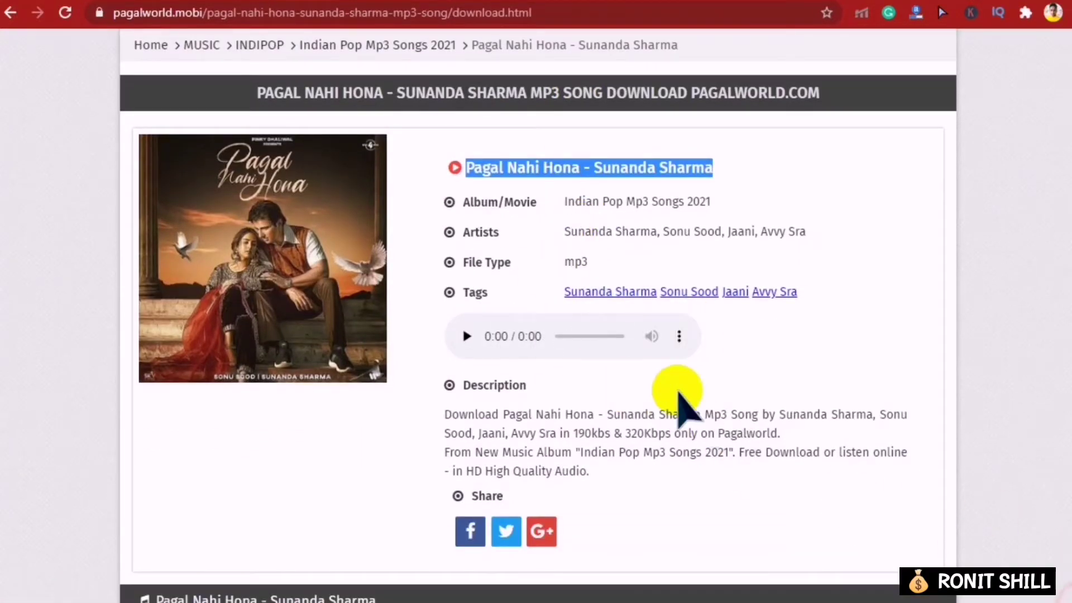
pyautogui.scroll(-6, 615, 363)
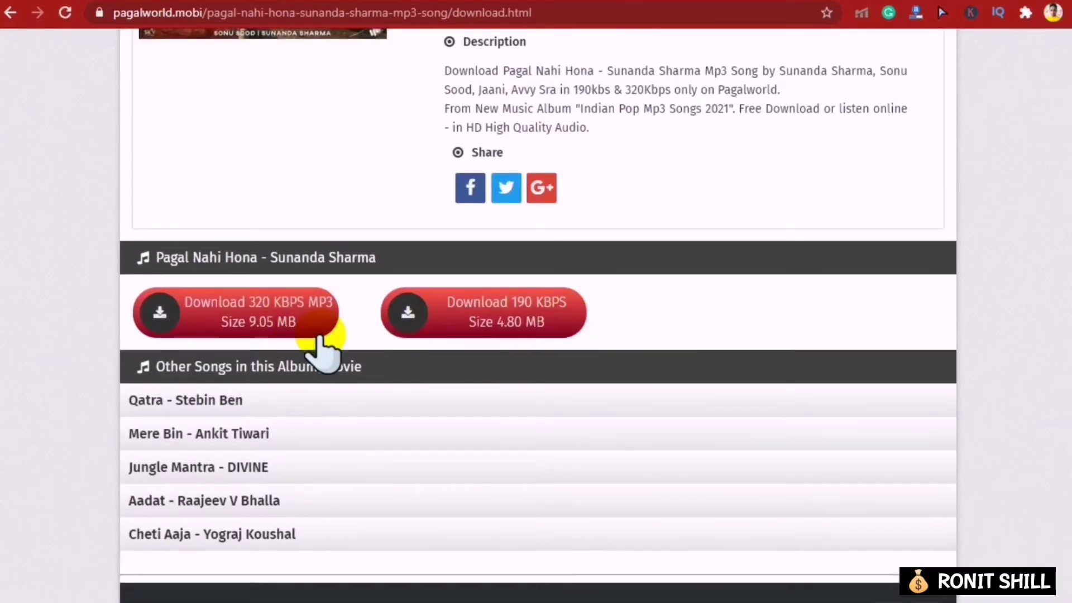
pyautogui.click(333, 313)
pyautogui.scroll(6, 455, 313)
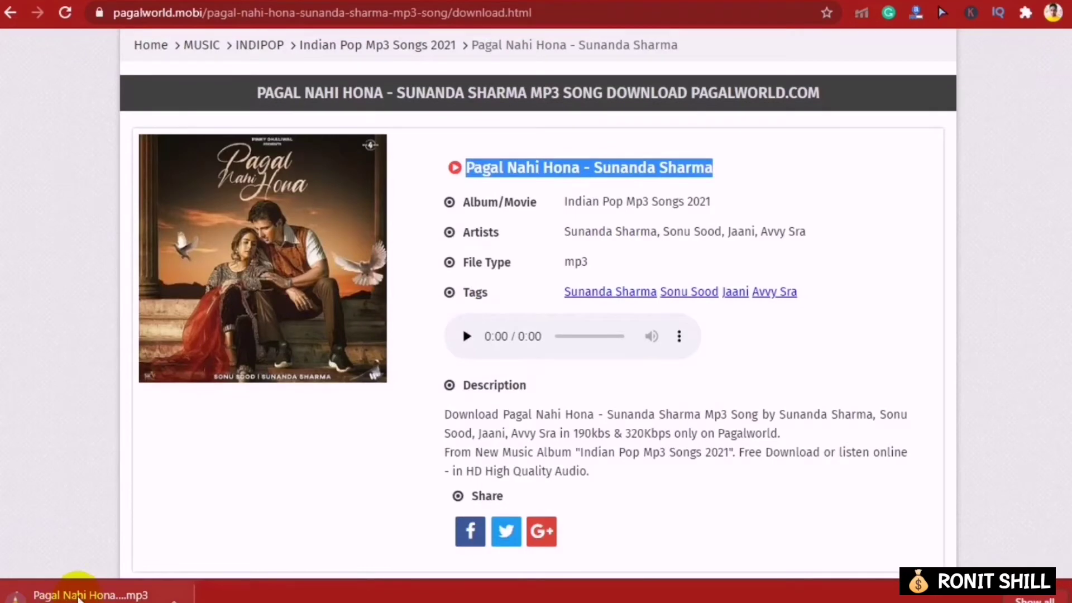
pyautogui.moveTo(448, 413); pyautogui.dragTo(652, 468)
pyautogui.hotkey('ctrl', 'c')
# - Paste the song description into the post body, centre-aligned
pyautogui.click(315, 2)
pyautogui.click(492, 245)
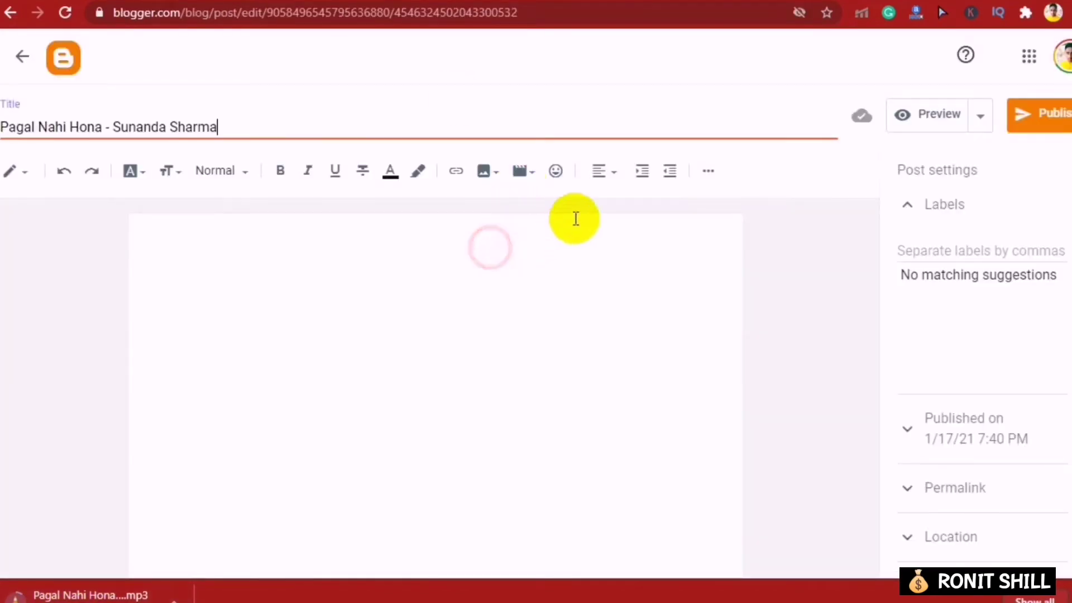
pyautogui.click(608, 171)
pyautogui.click(631, 218)
pyautogui.hotkey('ctrl', 'v')
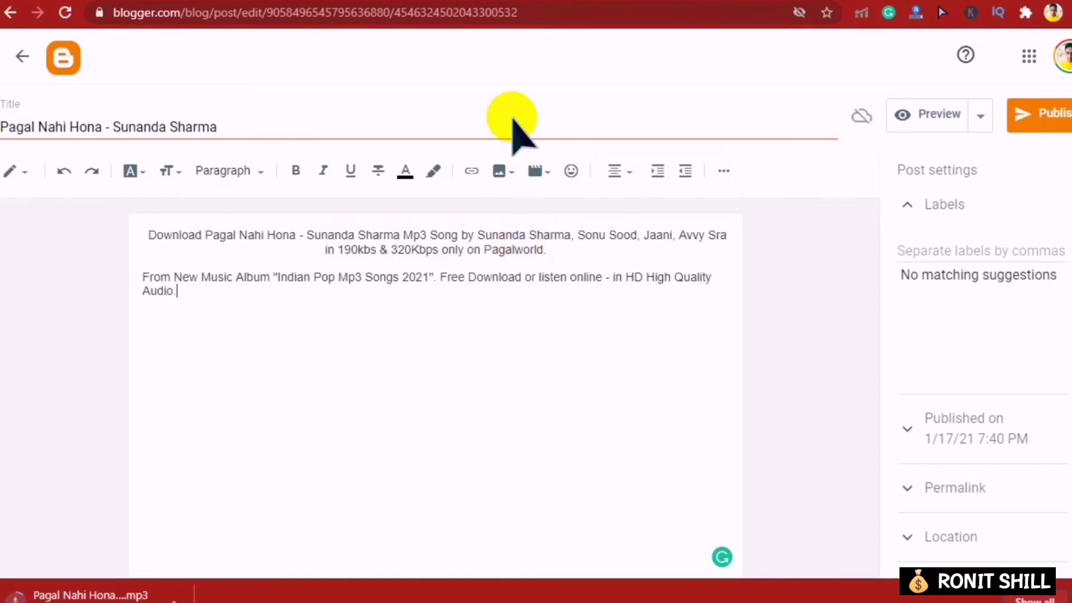
# - Copy the PagalWorld cover image and paste it on a new line after the first paragraph
pyautogui.click(510, 3)
pyautogui.rightClick(219, 235)
pyautogui.click(296, 285)
pyautogui.click(314, 2)
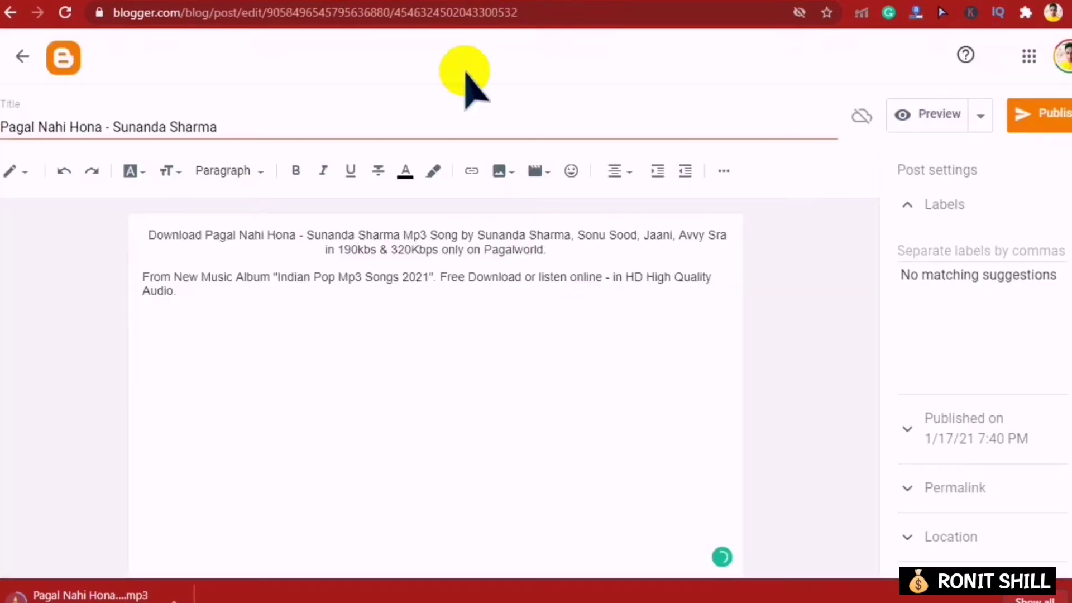
pyautogui.click(555, 254)
pyautogui.press('Return')
pyautogui.hotkey('ctrl', 'v')
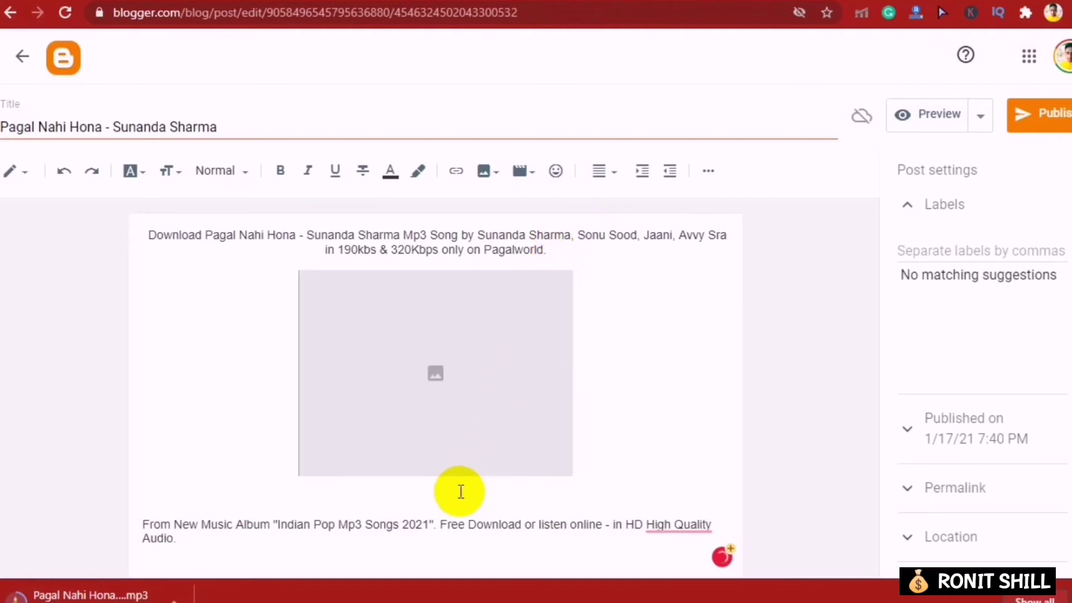
# - Center-align all post content and remove the empty line below the image
pyautogui.hotkey('ctrl', 'a')
pyautogui.click(603, 171)
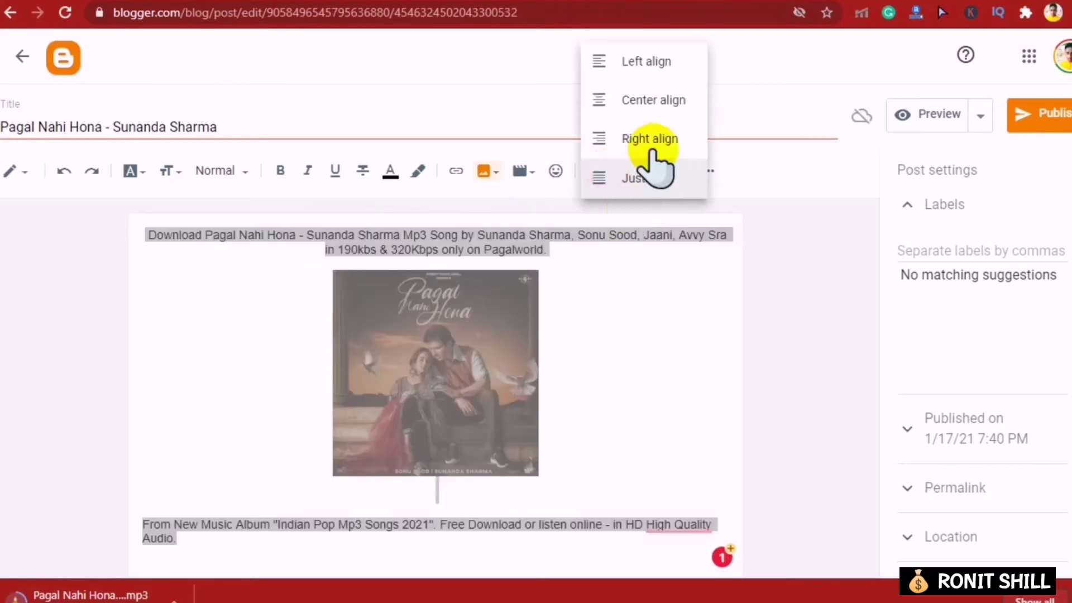
pyautogui.click(657, 100)
pyautogui.click(581, 383)
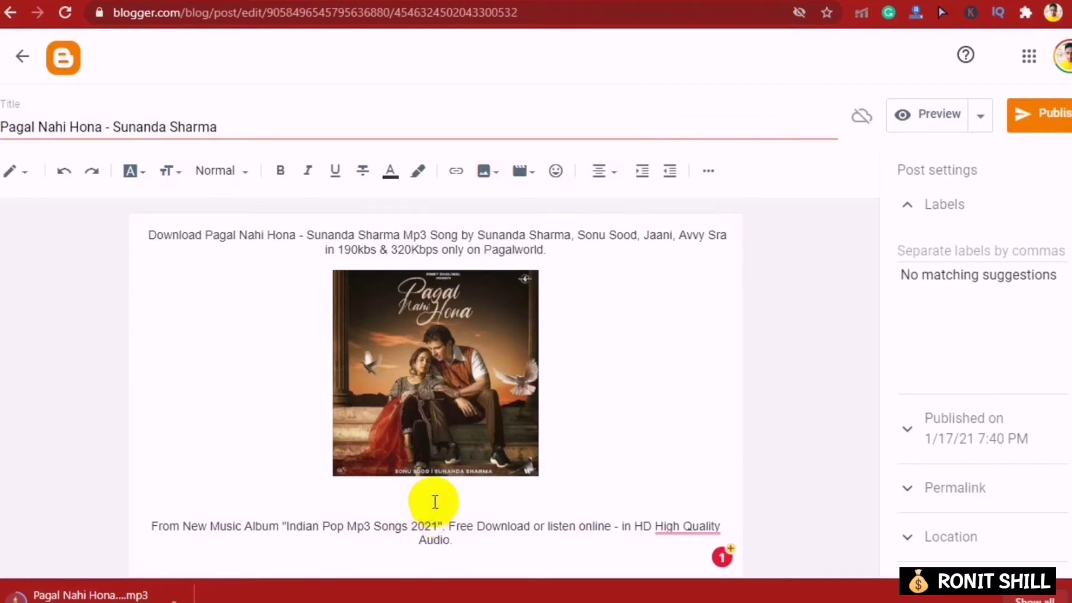
pyautogui.press('BackSpace')
pyautogui.press('BackSpace')
pyautogui.click(665, 424)
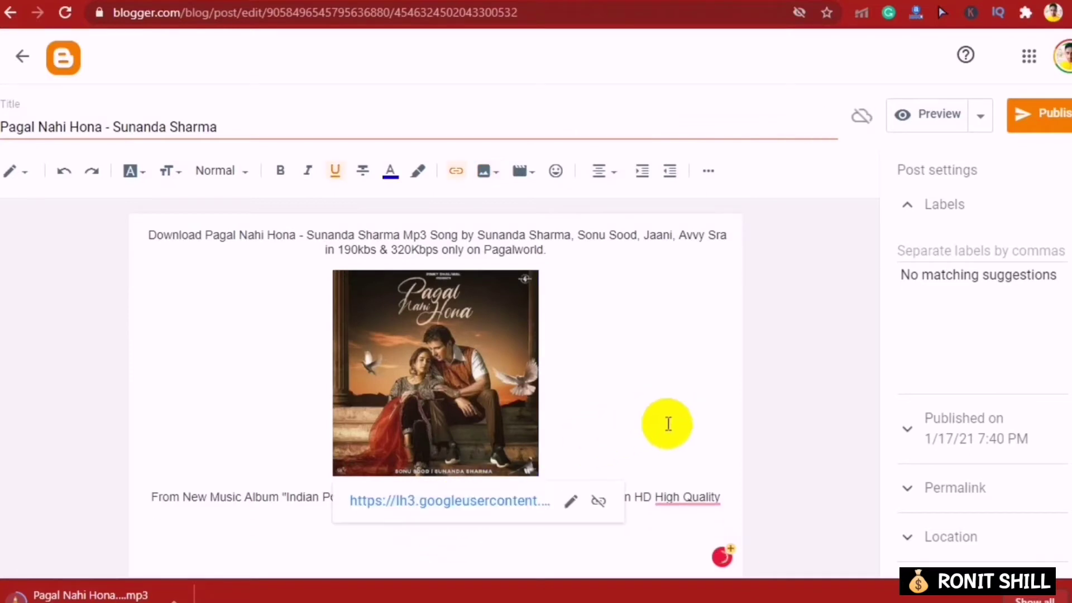
# - Add two empty lines after 'Audio.' and accept Grammarly's 'High-Quality' hyphenation
pyautogui.click(569, 534)
pyautogui.press('Return')
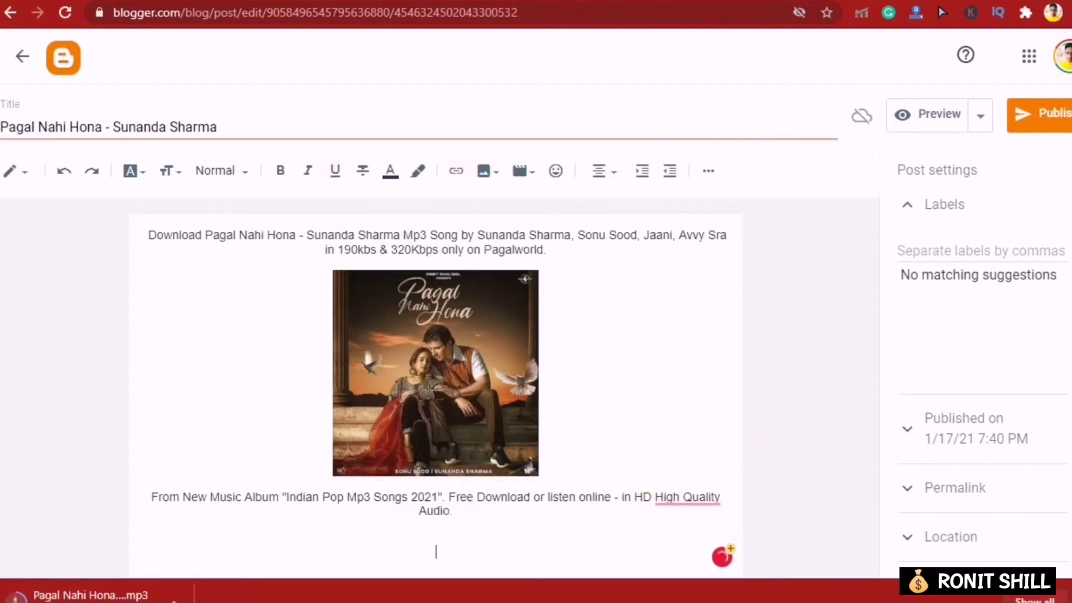
pyautogui.press('Return')
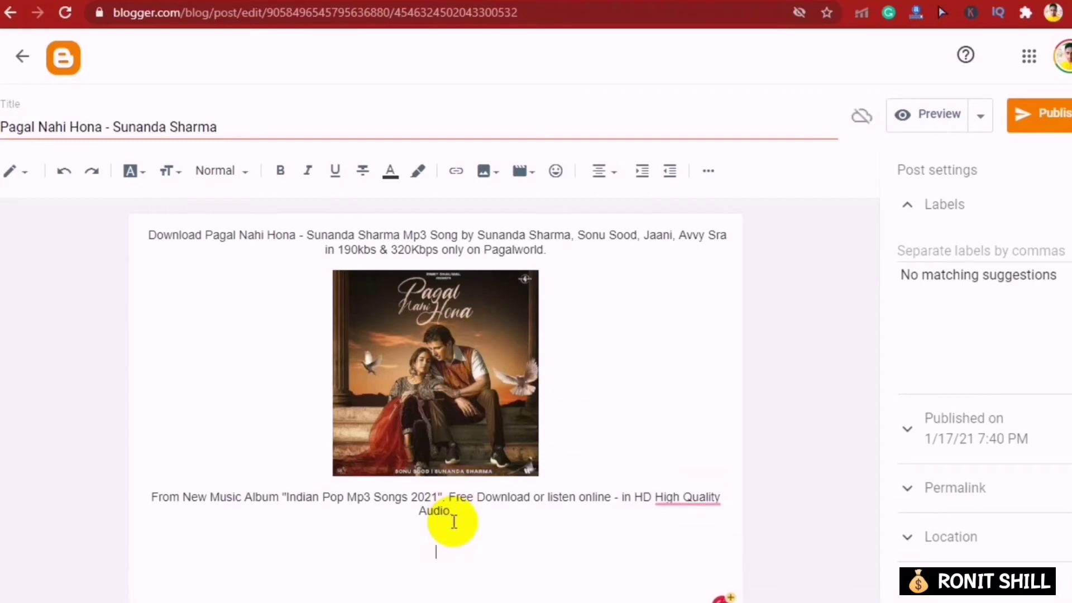
pyautogui.moveTo(713, 495)
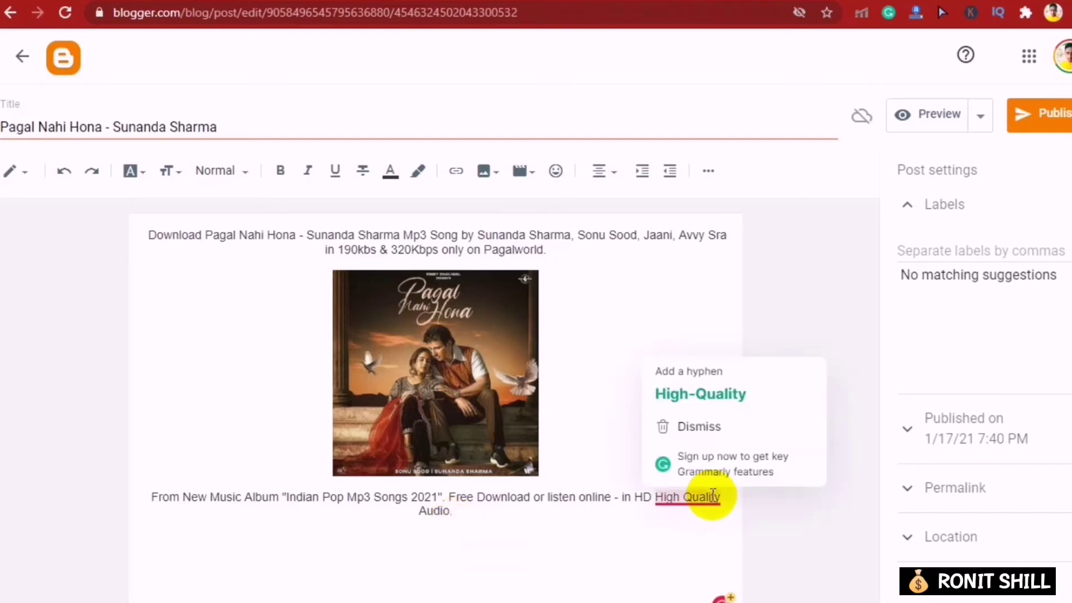
pyautogui.click(702, 399)
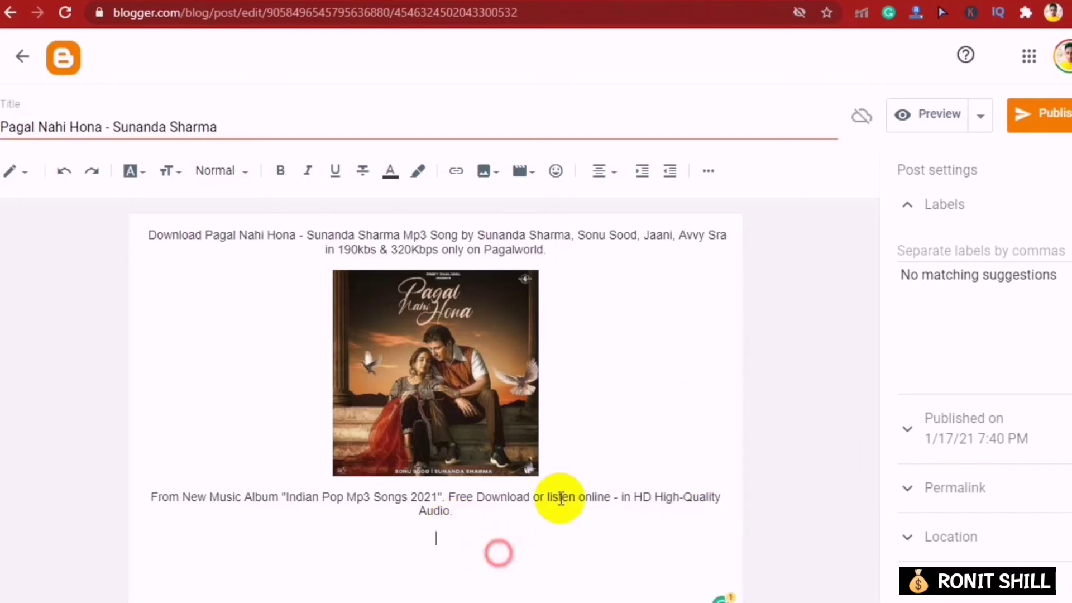
# - Insert the blog's existing Download Now! image into the post
pyautogui.click(486, 171)
pyautogui.click(528, 292)
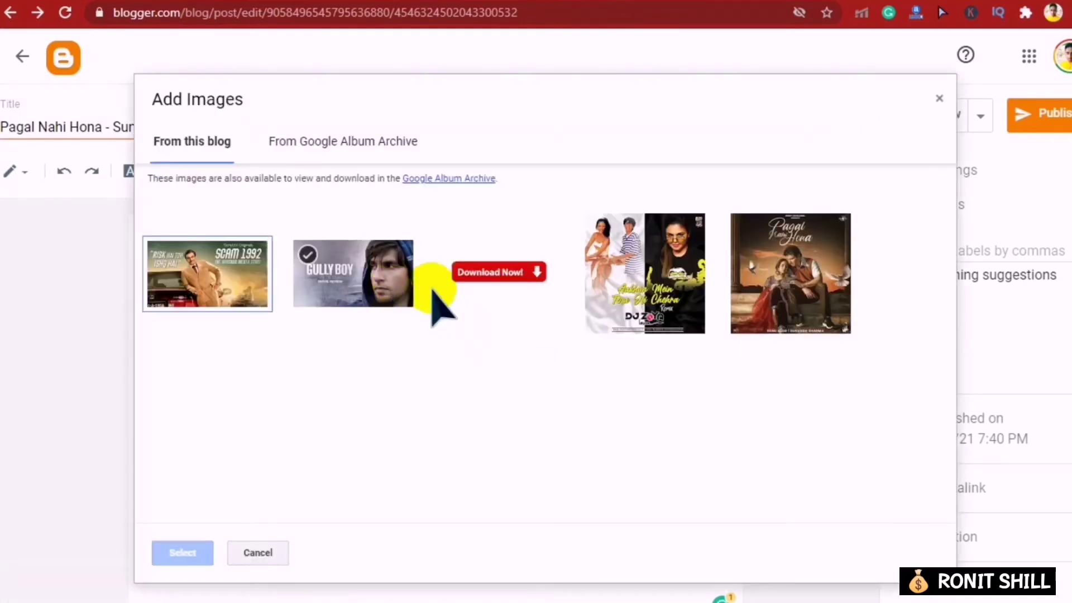
pyautogui.click(498, 275)
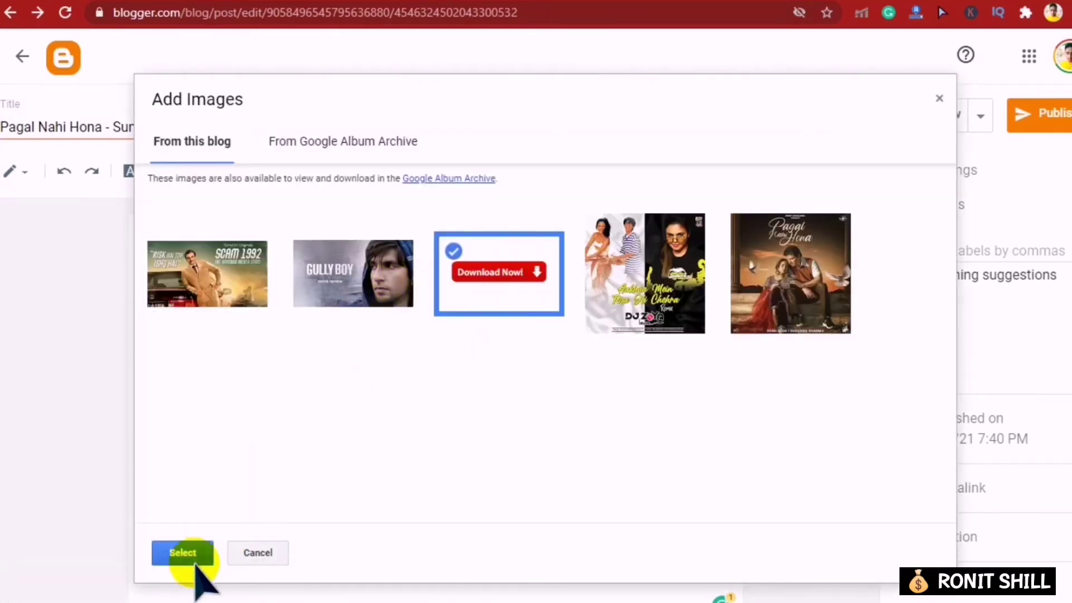
pyautogui.click(167, 552)
# - Select the inserted Download Now! image, then show Chrome's downloads list with the completed mp3
pyautogui.scroll(-2, 484, 434)
pyautogui.click(592, 346)
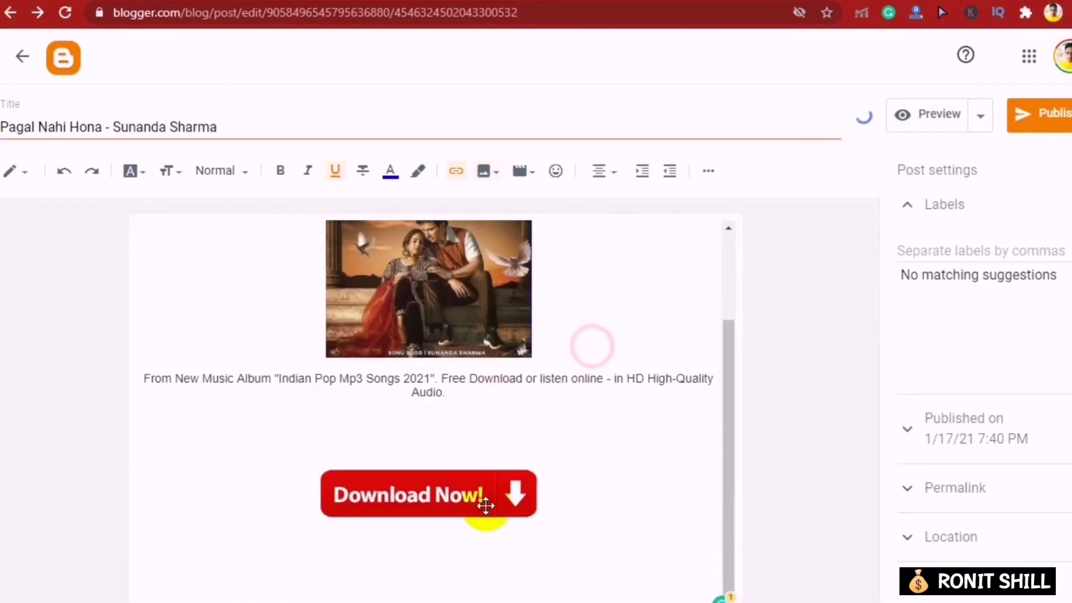
pyautogui.click(425, 497)
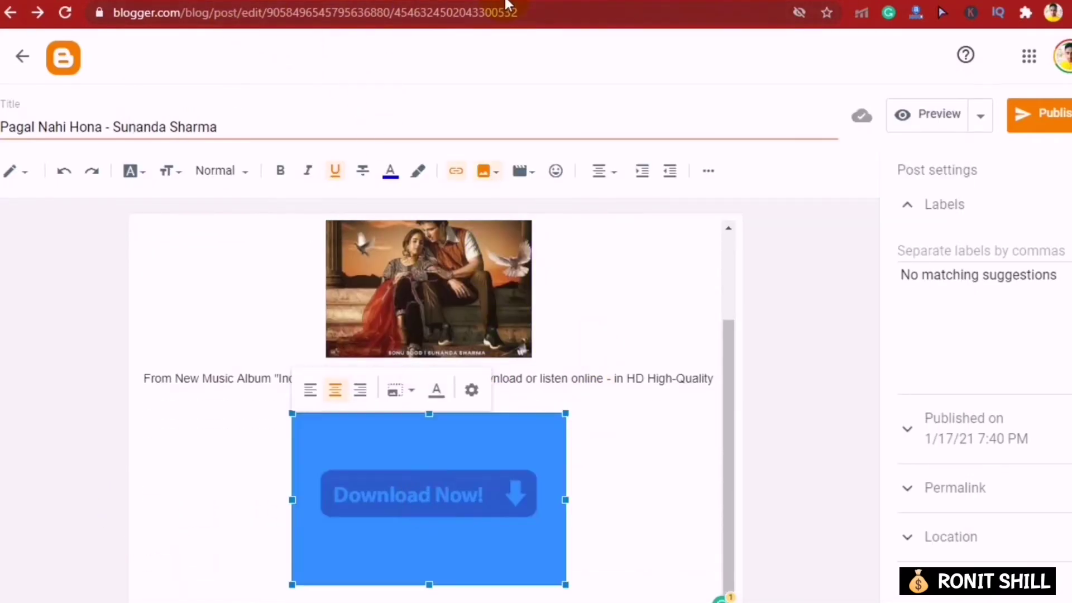
pyautogui.click(506, 2)
pyautogui.hotkey('ctrl', 'j')
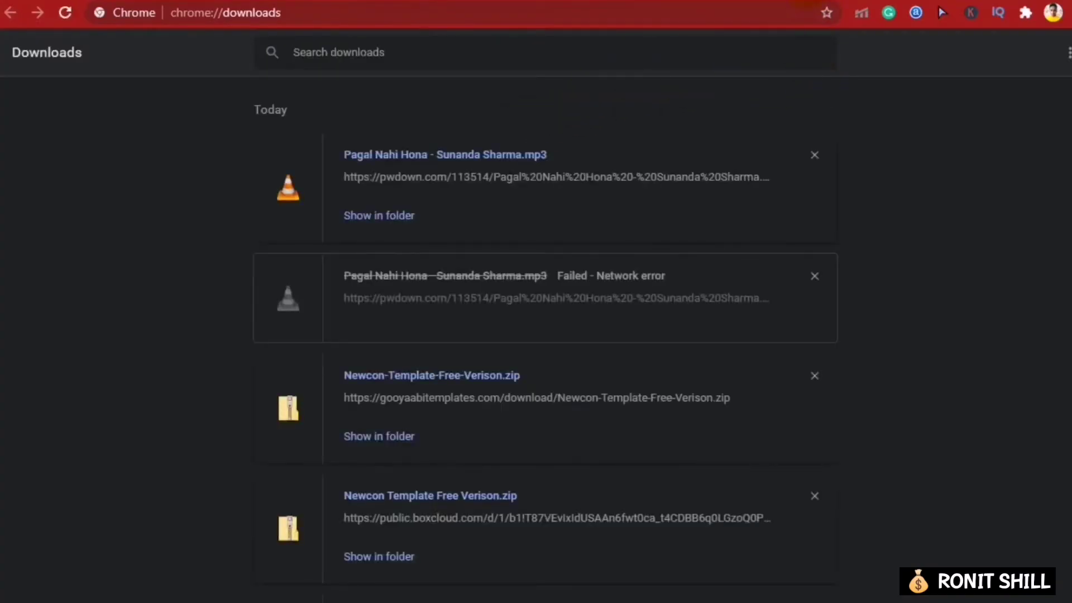
# - Close the downloads tab and open UPLOAD FILES on the Up-Load.io tab
pyautogui.hotkey('ctrl', 'w')
pyautogui.hotkey('ctrl', 'Tab')
pyautogui.click(541, 66)
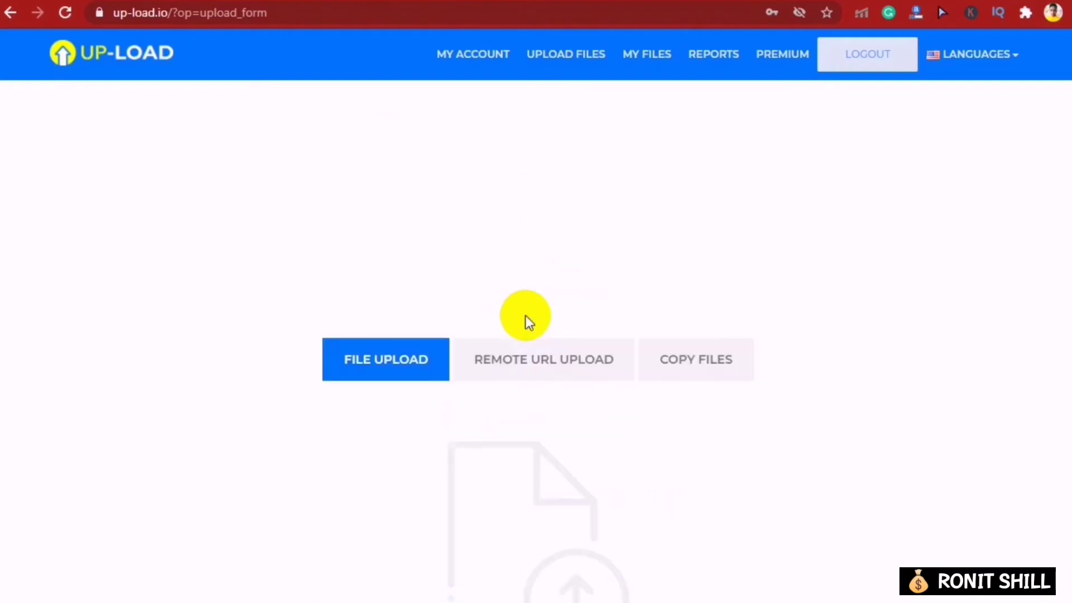
# - Upload the Pagal Nahi Hona MP3 from the Downloads folder to Up-Load.io
pyautogui.scroll(-5, 550, 263)
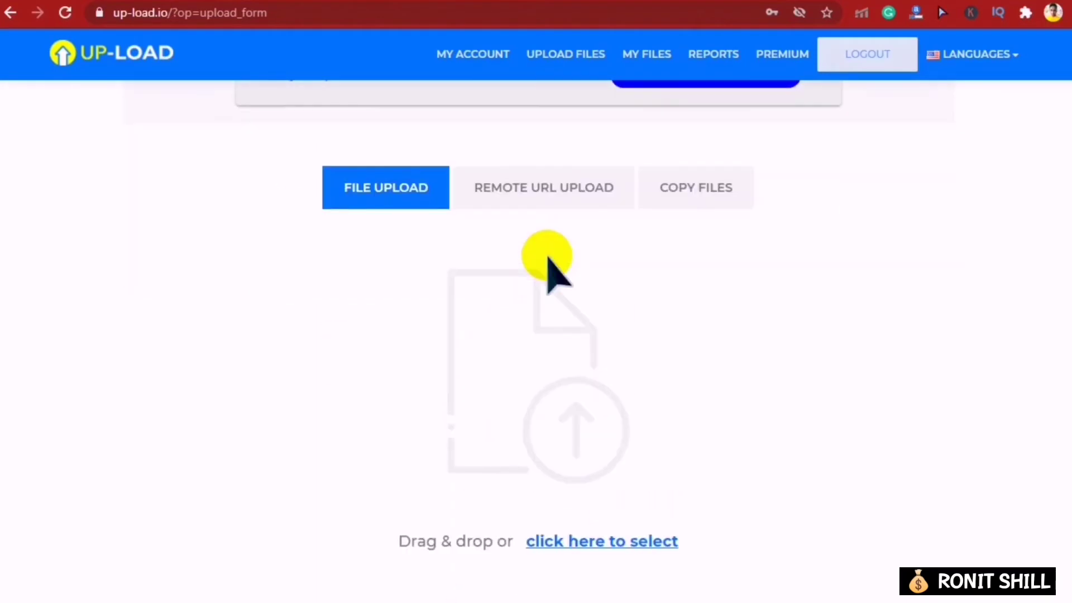
pyautogui.click(524, 306)
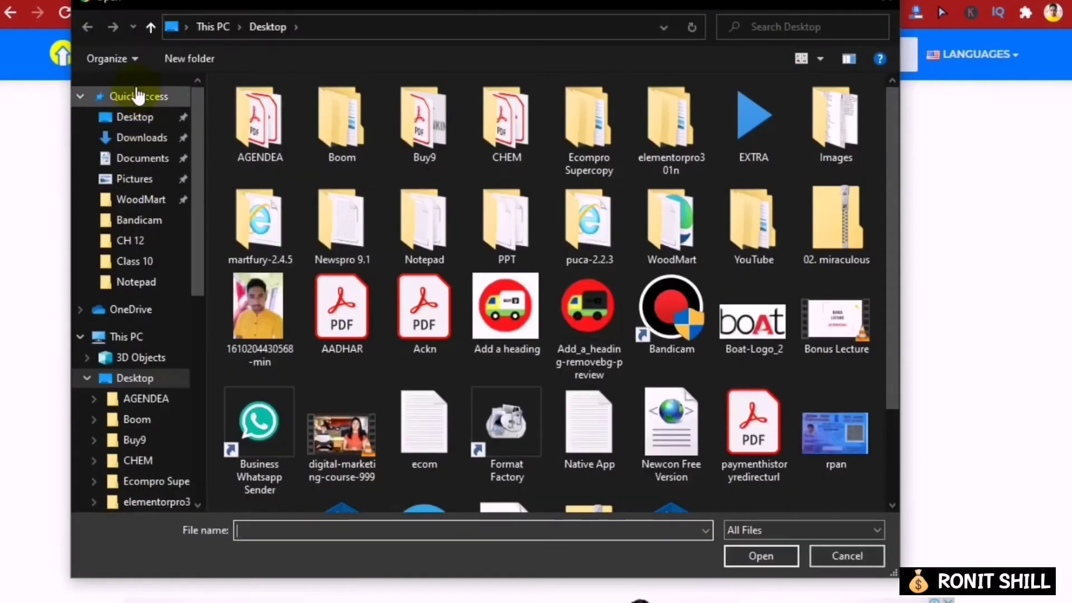
pyautogui.click(131, 141)
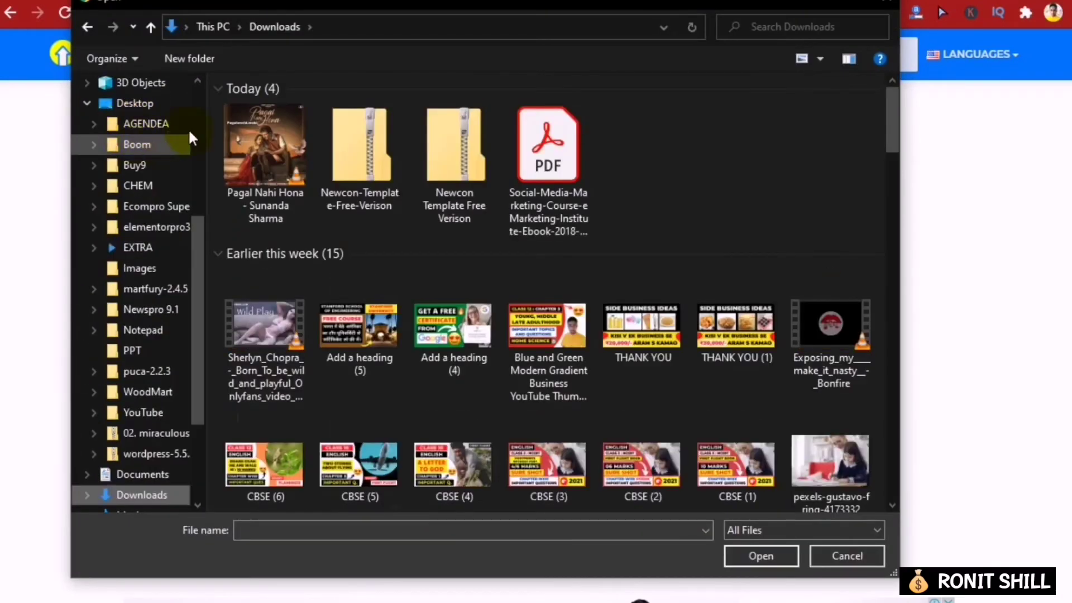
pyautogui.doubleClick(263, 166)
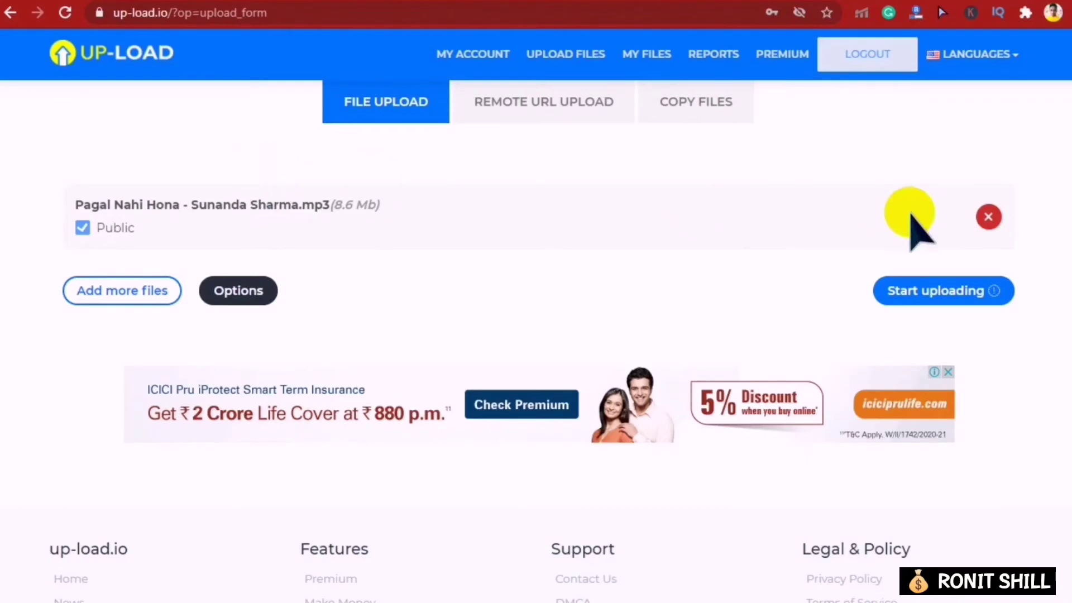
pyautogui.scroll(-3, 614, 321)
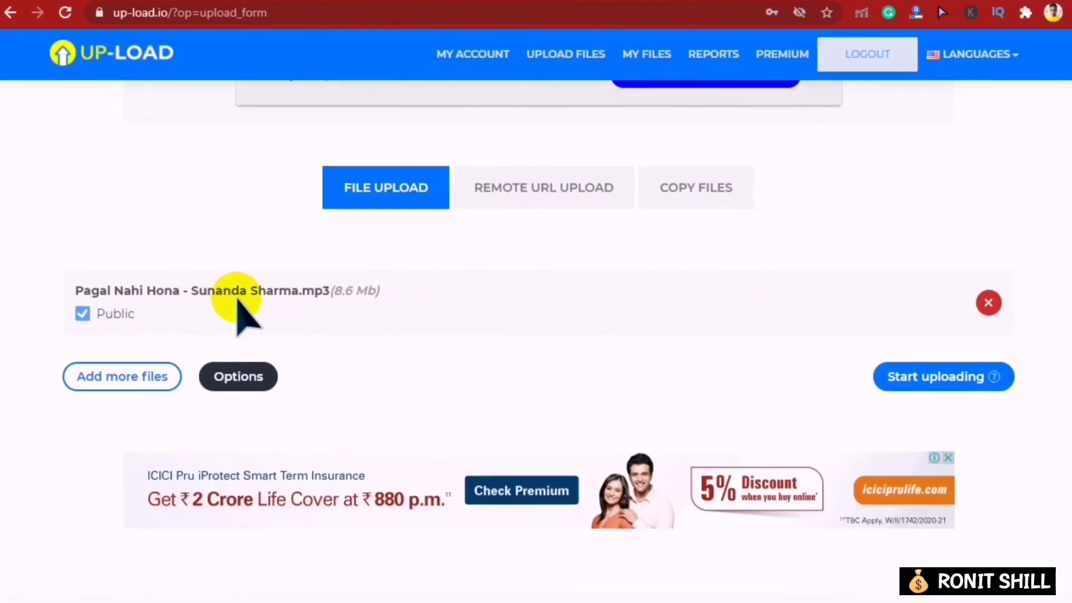
pyautogui.click(917, 378)
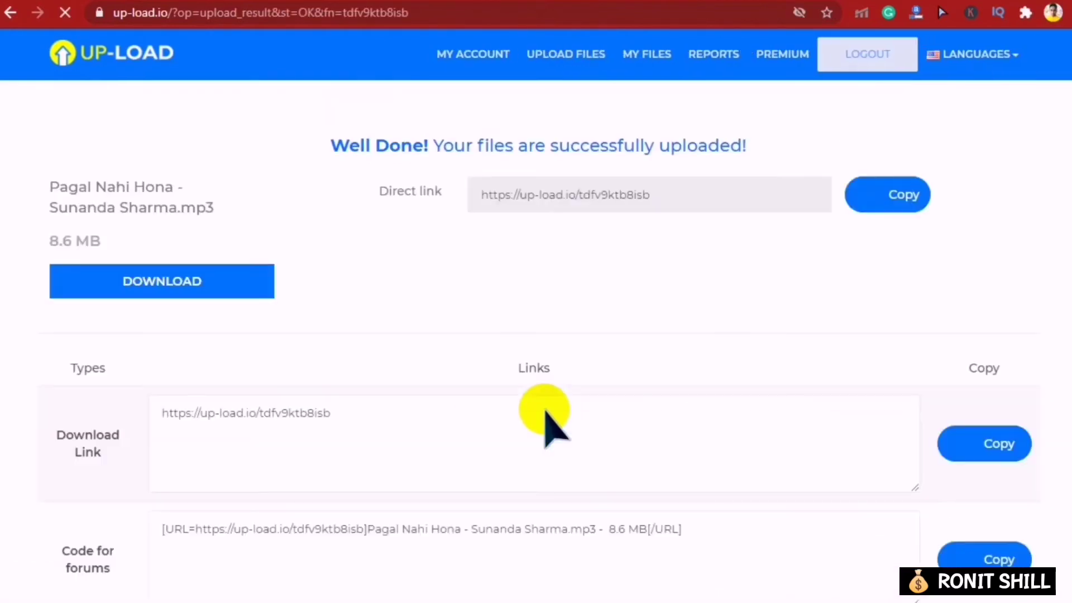
# - Copy the song's download link and select the Download Now image in the Blogger post
pyautogui.scroll(-2, 275, 371)
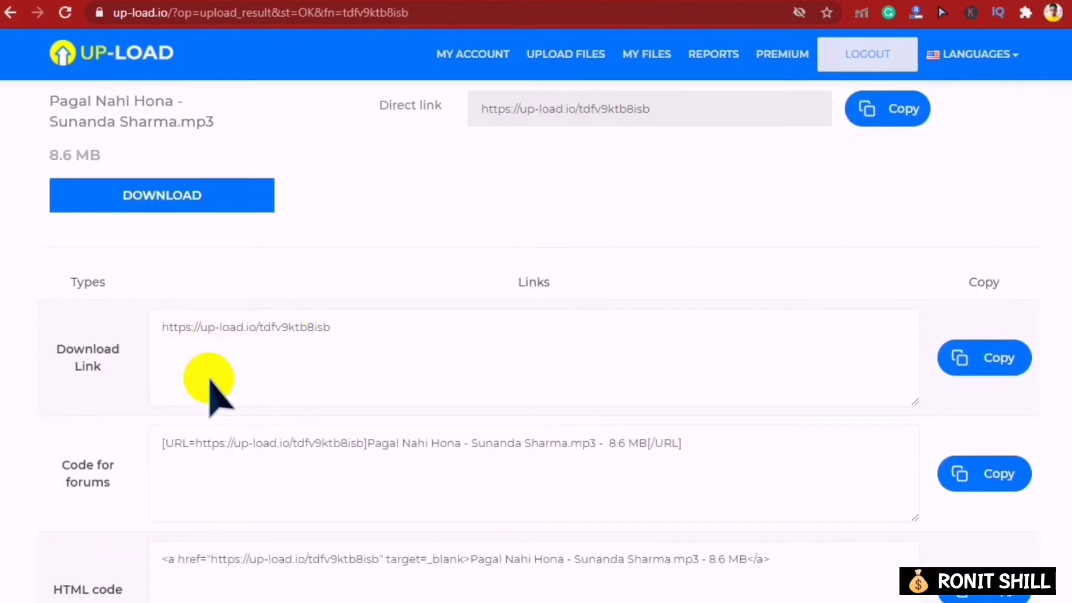
pyautogui.click(972, 360)
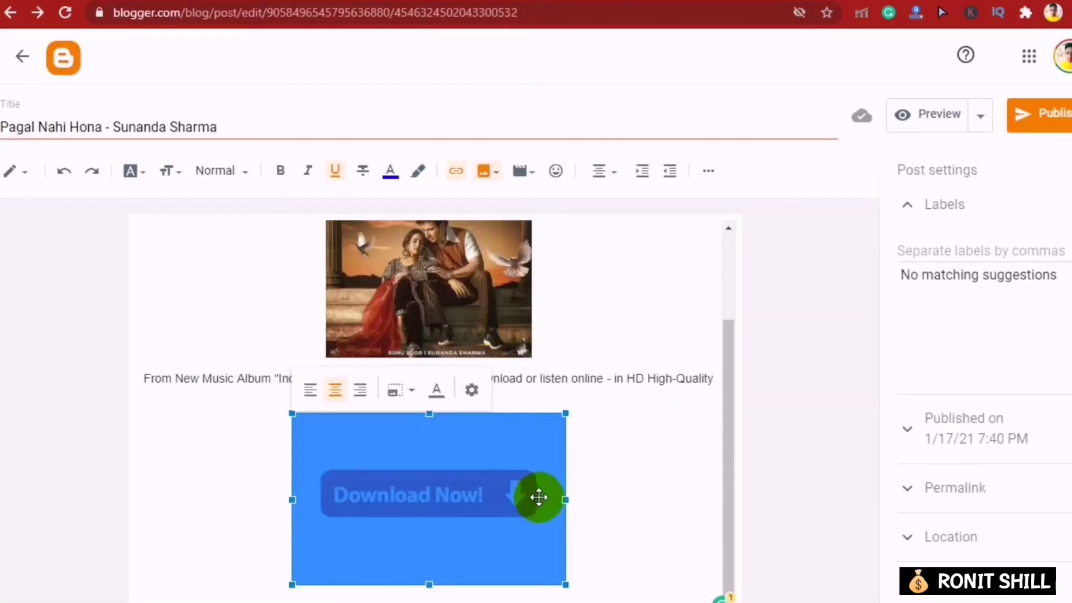
pyautogui.moveTo(536, 495); pyautogui.dragTo(446, 471)
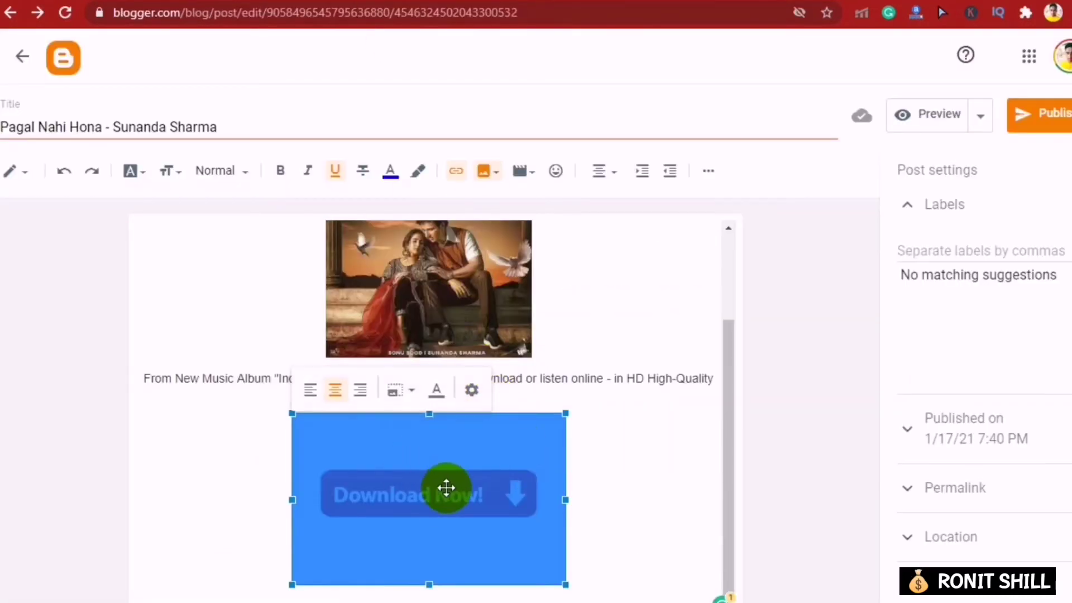
# - Link the Download Now image to the copied Up-Load.io download URL
pyautogui.click(456, 171)
pyautogui.tripleClick(550, 286)
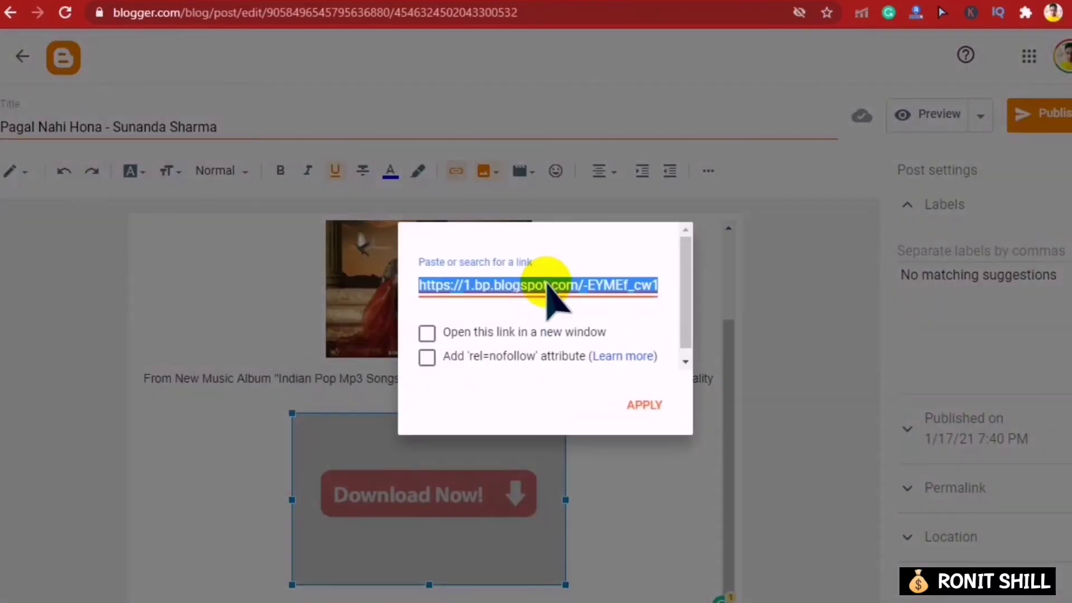
pyautogui.hotkey('ctrl', 'v')
pyautogui.click(630, 407)
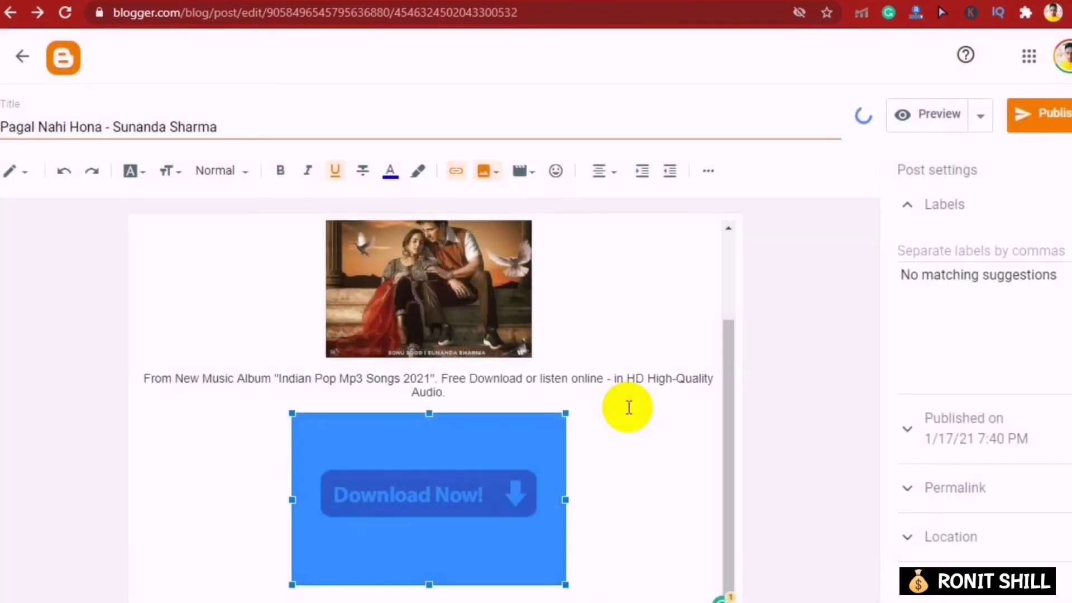
# - Enlarge the song artwork, publish the post, and open the live blog
pyautogui.click(517, 341)
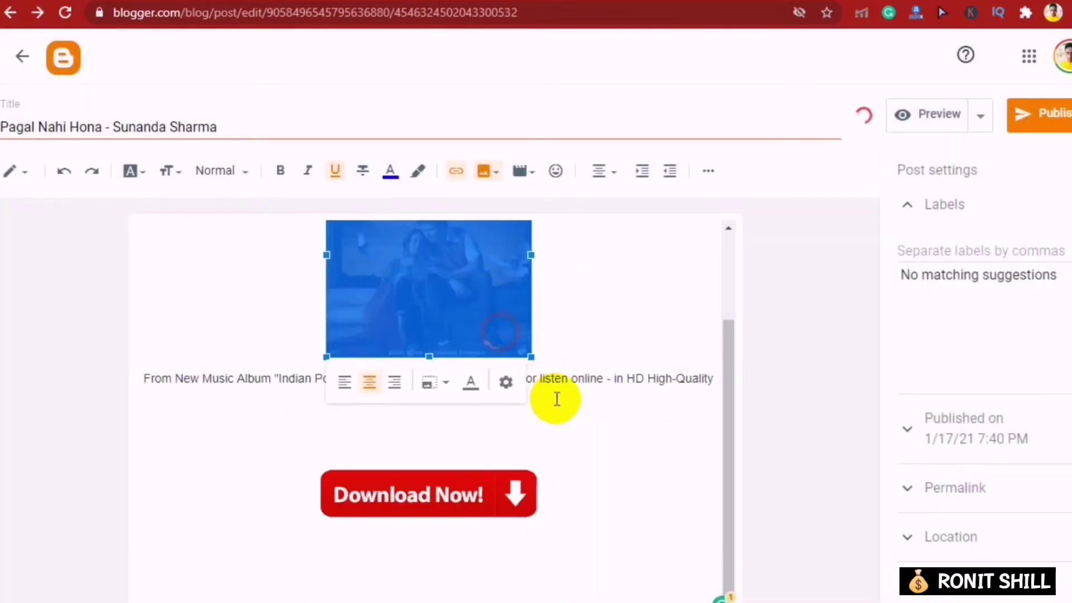
pyautogui.moveTo(531, 359); pyautogui.dragTo(654, 522)
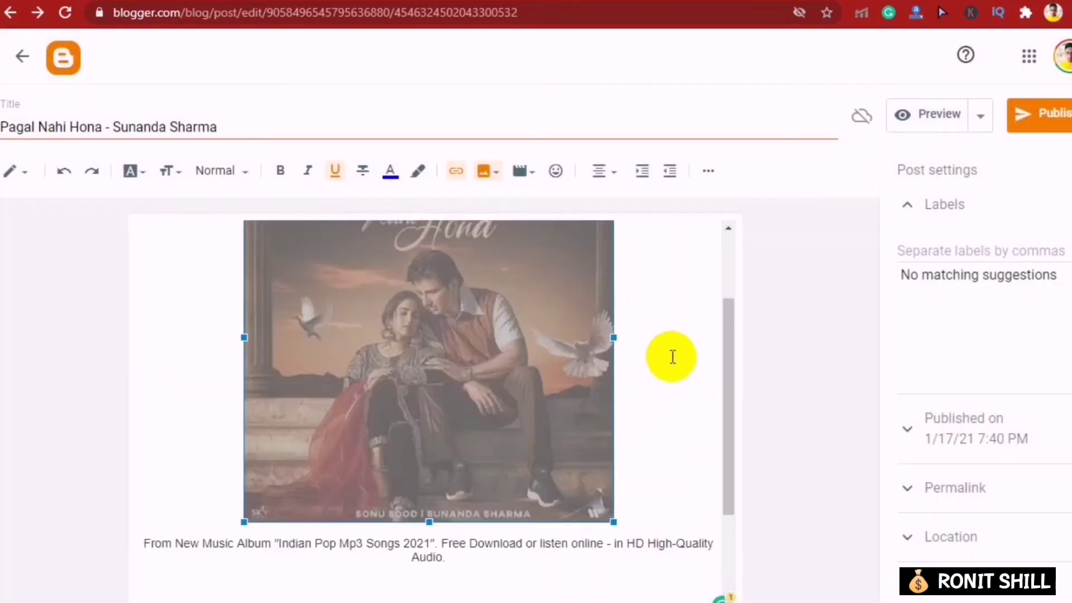
pyautogui.scroll(2, 636, 319)
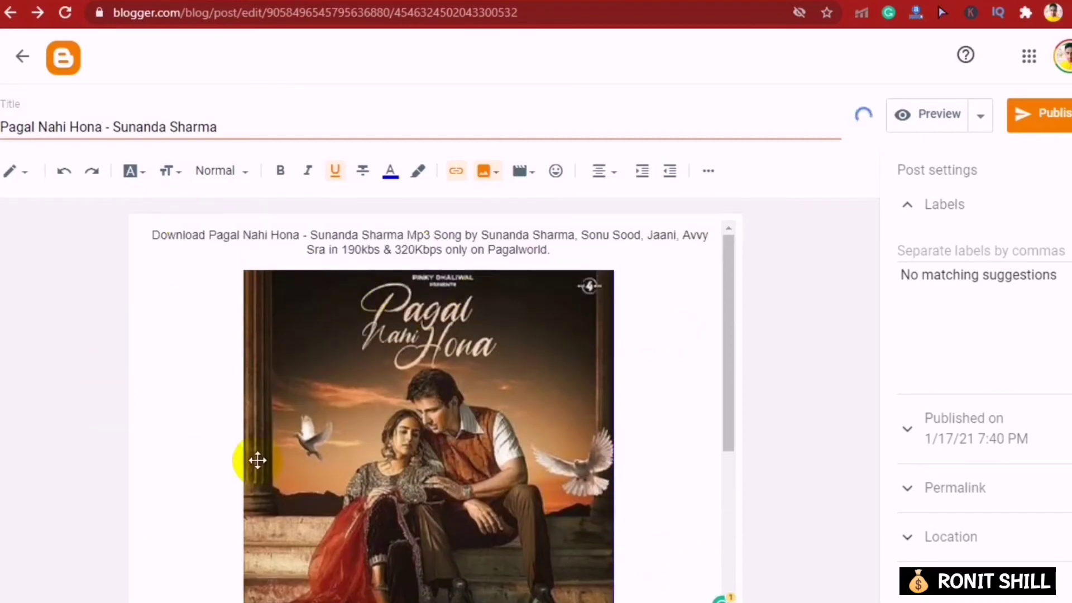
pyautogui.click(1057, 114)
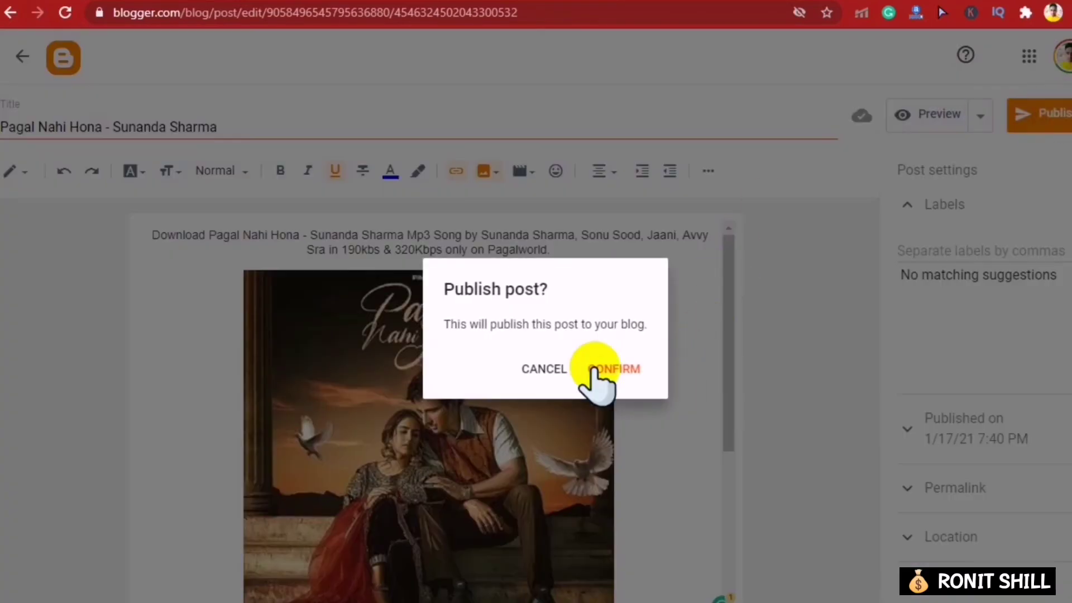
pyautogui.click(595, 367)
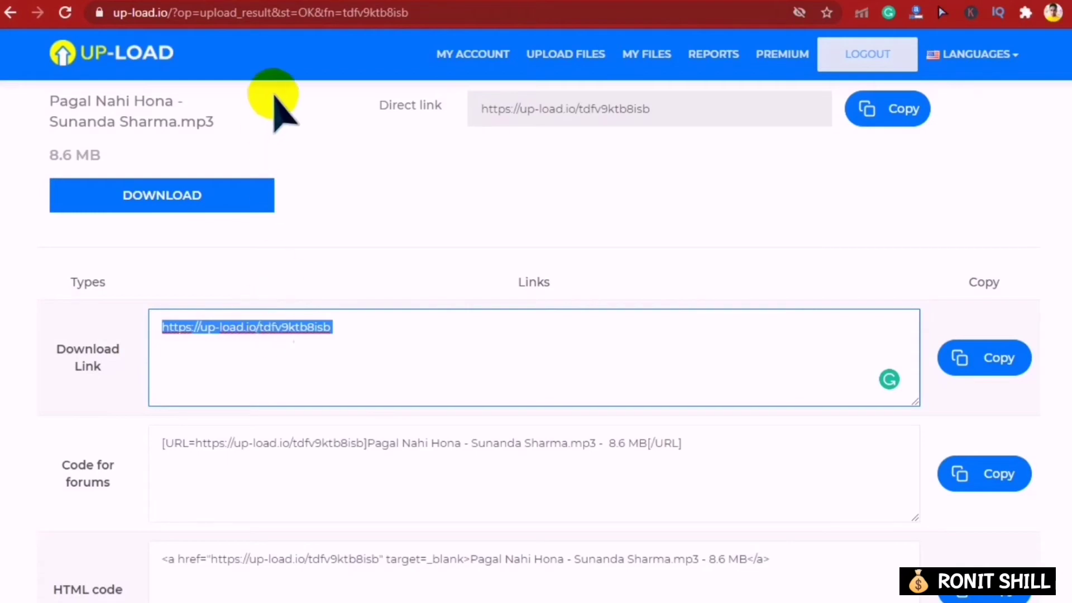
pyautogui.click(379, 2)
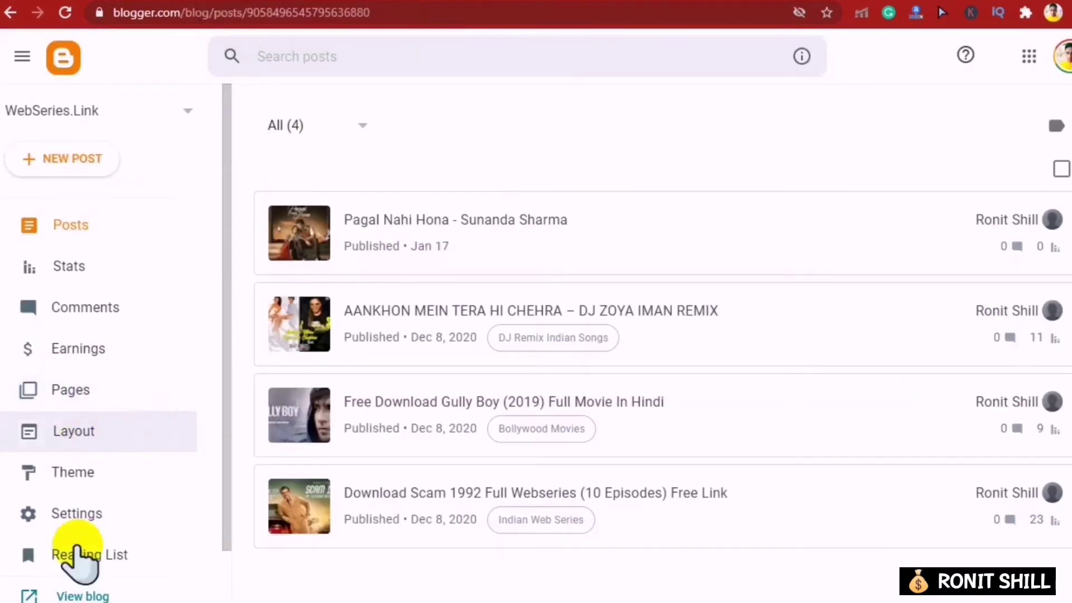
pyautogui.click(70, 592)
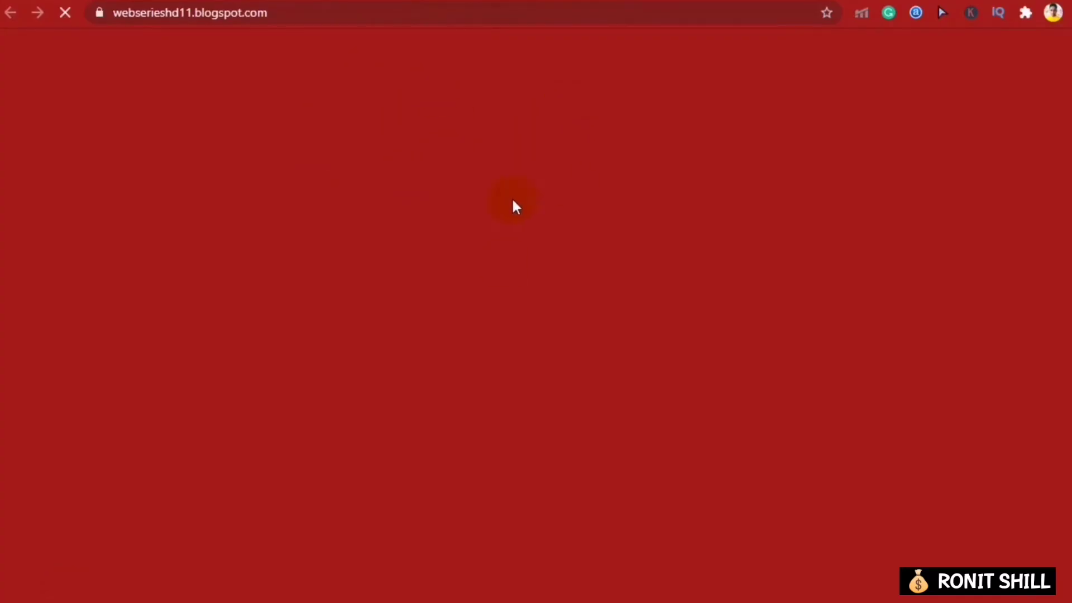
# - Open the Pagal Nahi Hona post on the live blog and follow its Download Now image
pyautogui.scroll(-3, 402, 192)
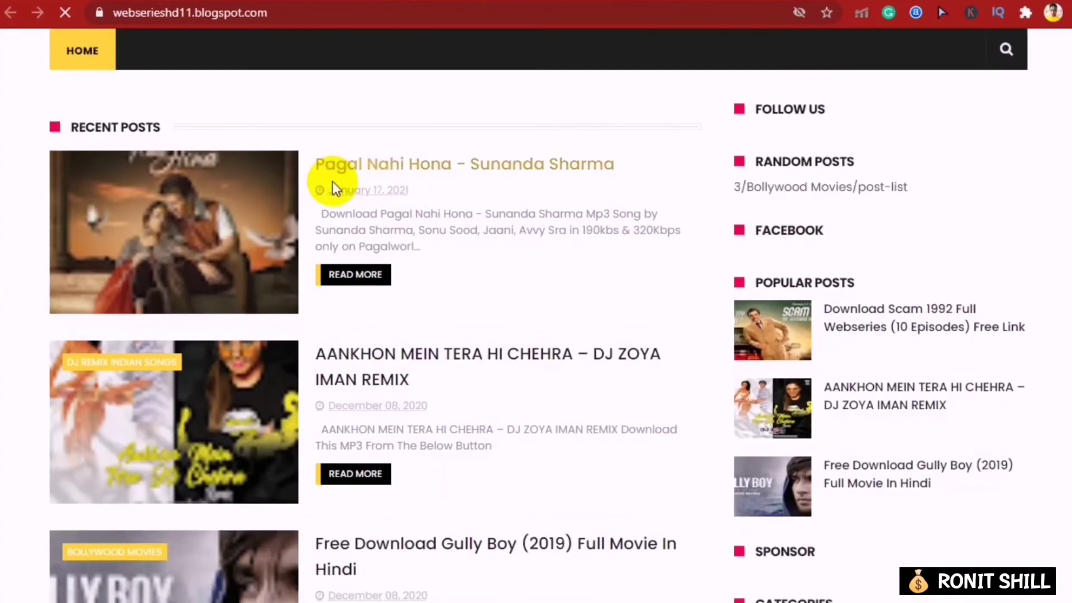
pyautogui.click(386, 173)
pyautogui.scroll(-10, 385, 179)
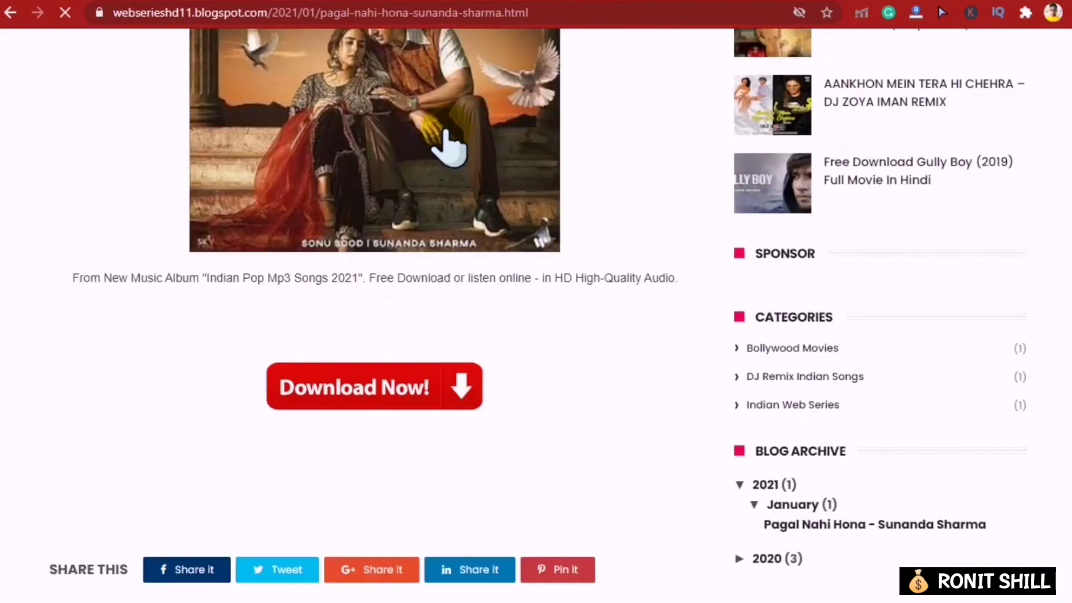
pyautogui.scroll(-8, 598, 186)
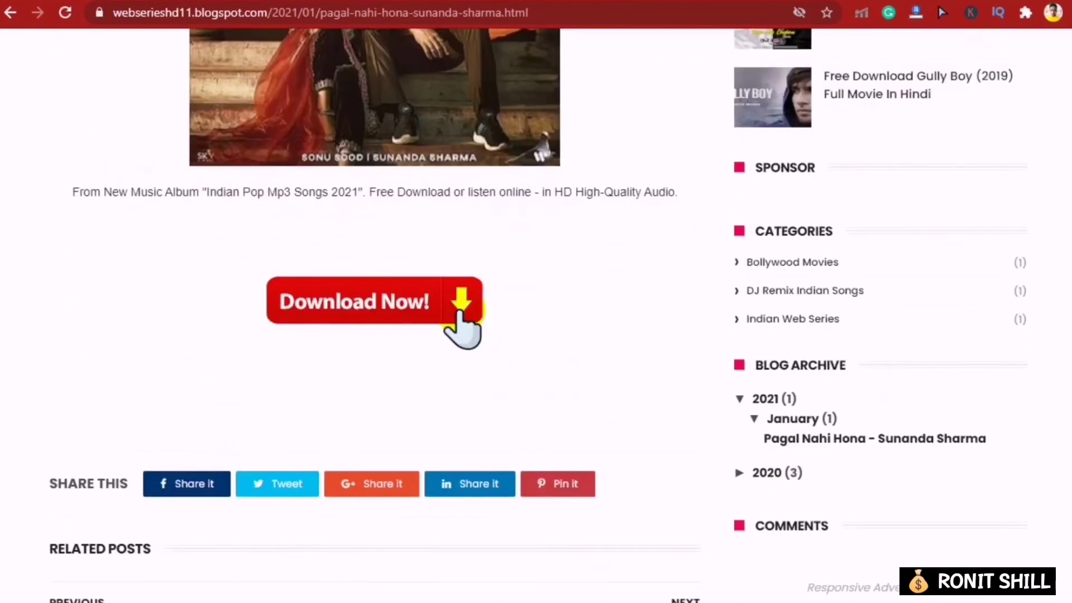
pyautogui.click(371, 302)
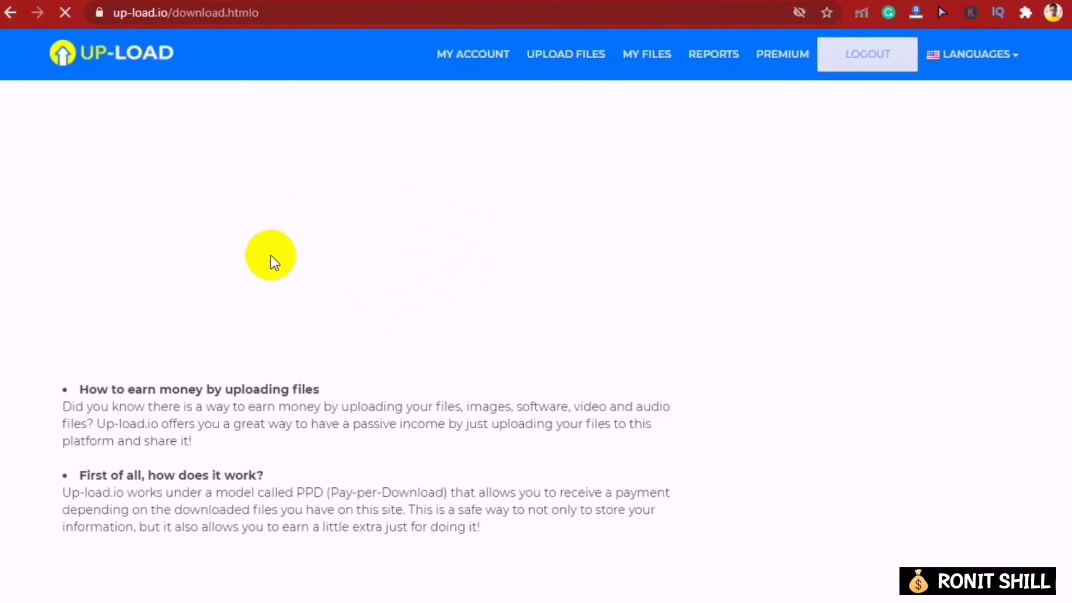
# - Review the Up-Load.io download page, briefly checking the Blogger posts tab
pyautogui.scroll(-6, 335, 279)
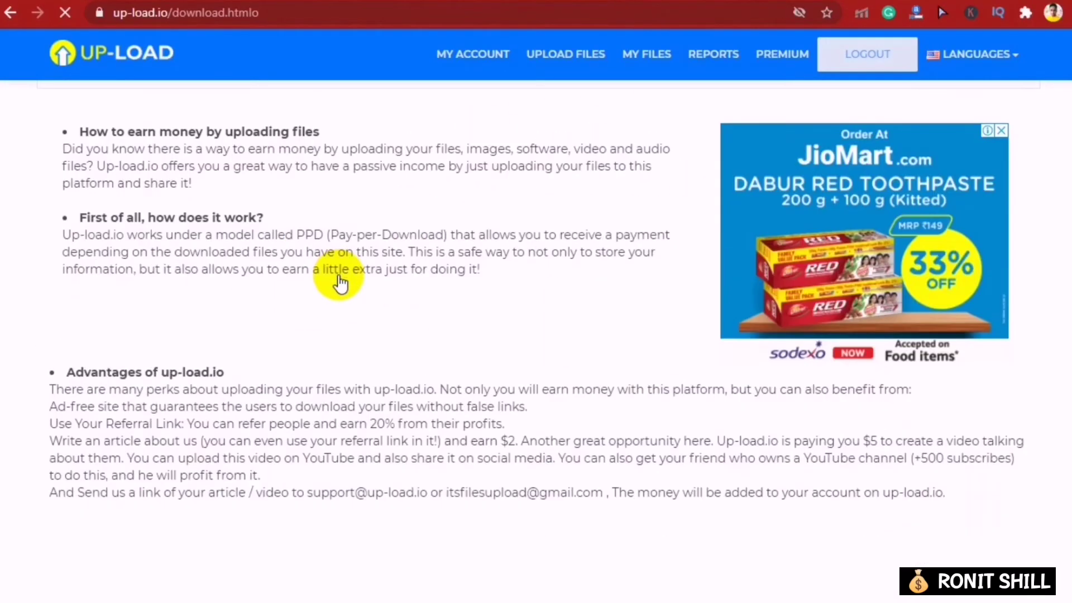
pyautogui.scroll(6, 469, 262)
pyautogui.scroll(-12, 471, 263)
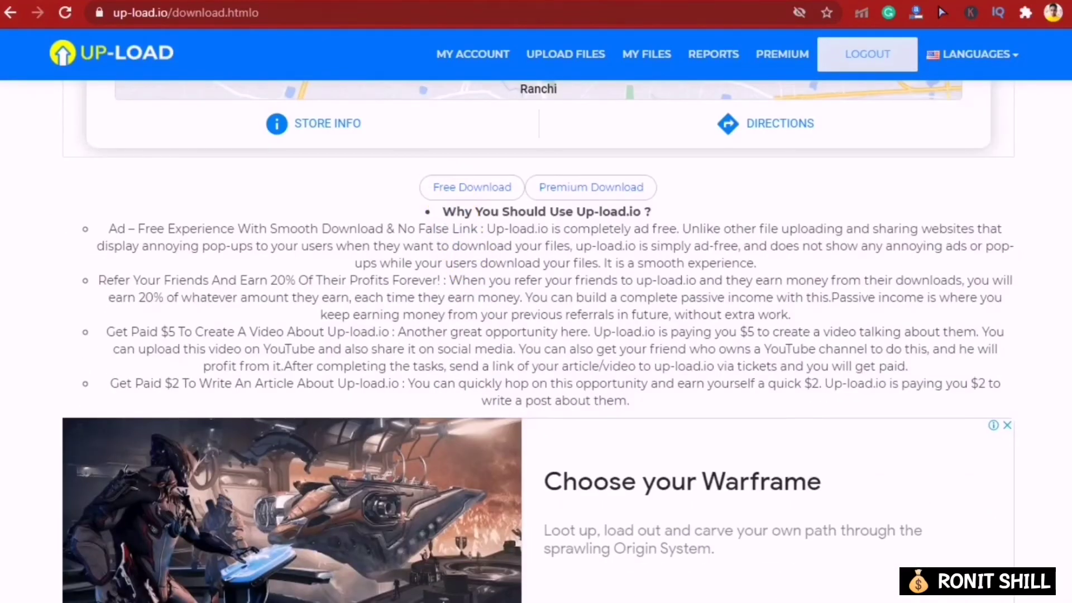
pyautogui.scroll(7, 436, 277)
pyautogui.scroll(-6, 438, 302)
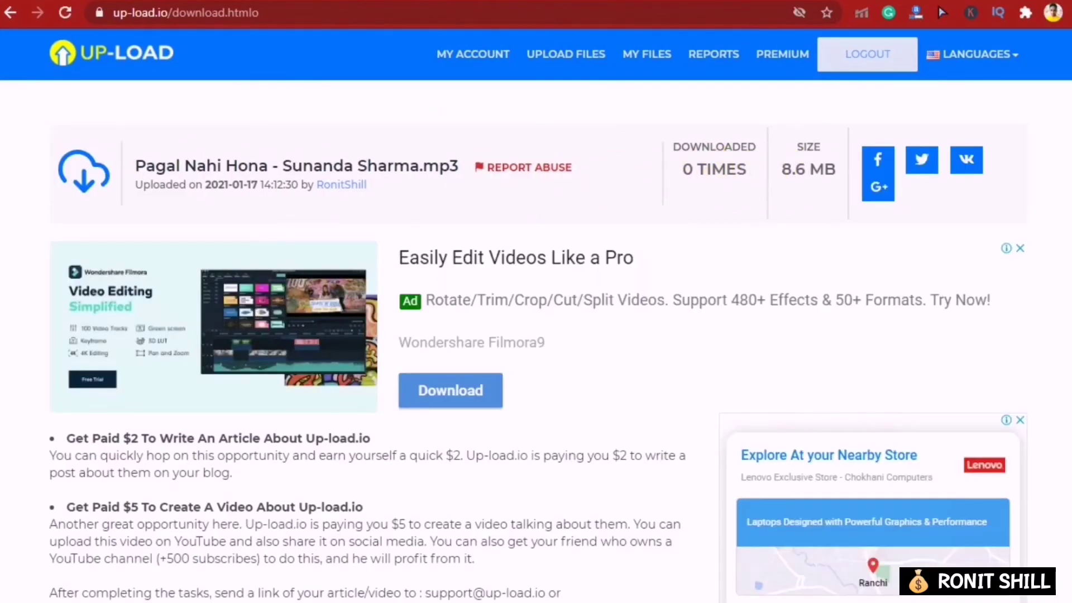
pyautogui.click(441, 1)
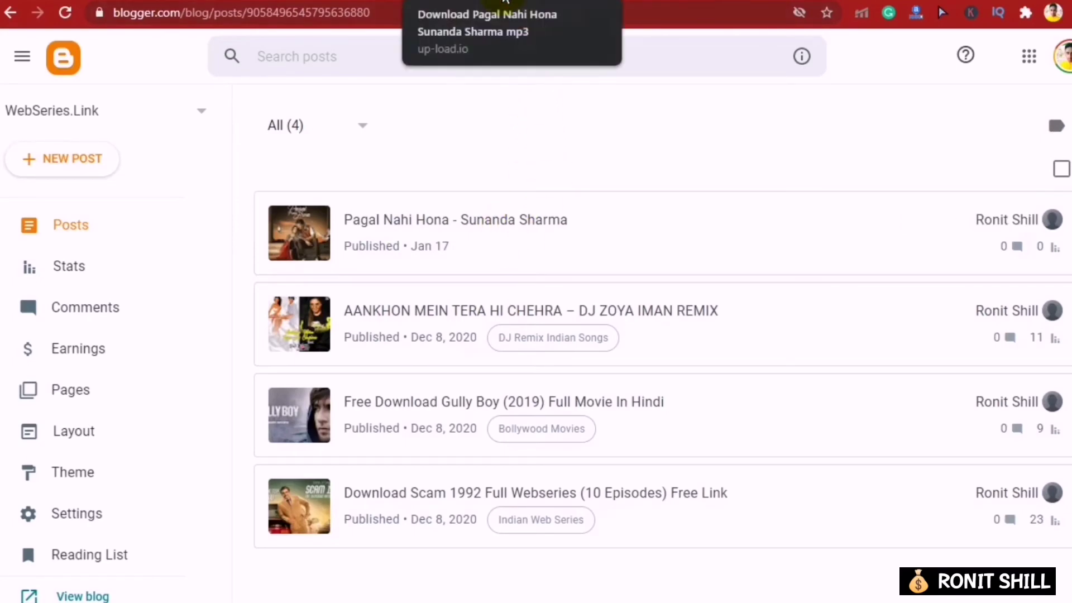
pyautogui.click(506, 1)
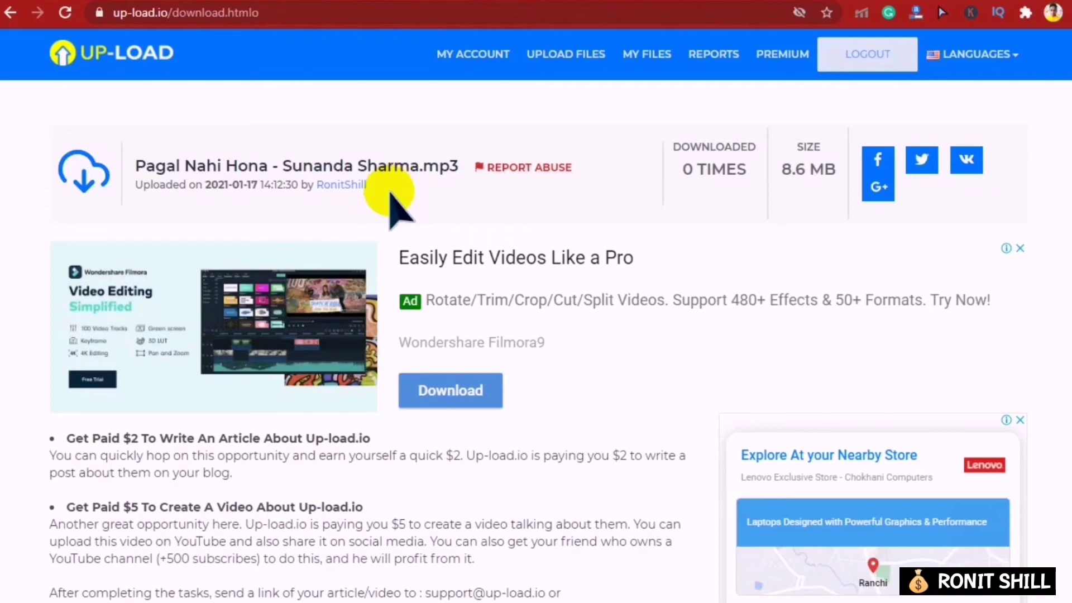
# - Create the song's direct download link and close the ad page it opens
pyautogui.scroll(-9, 330, 271)
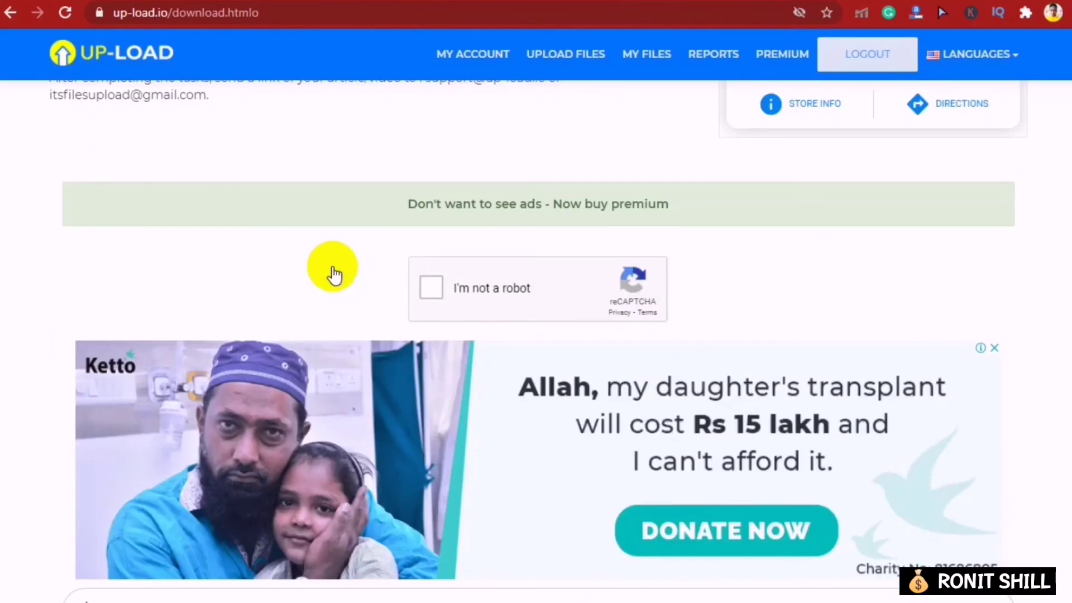
pyautogui.scroll(9, 333, 273)
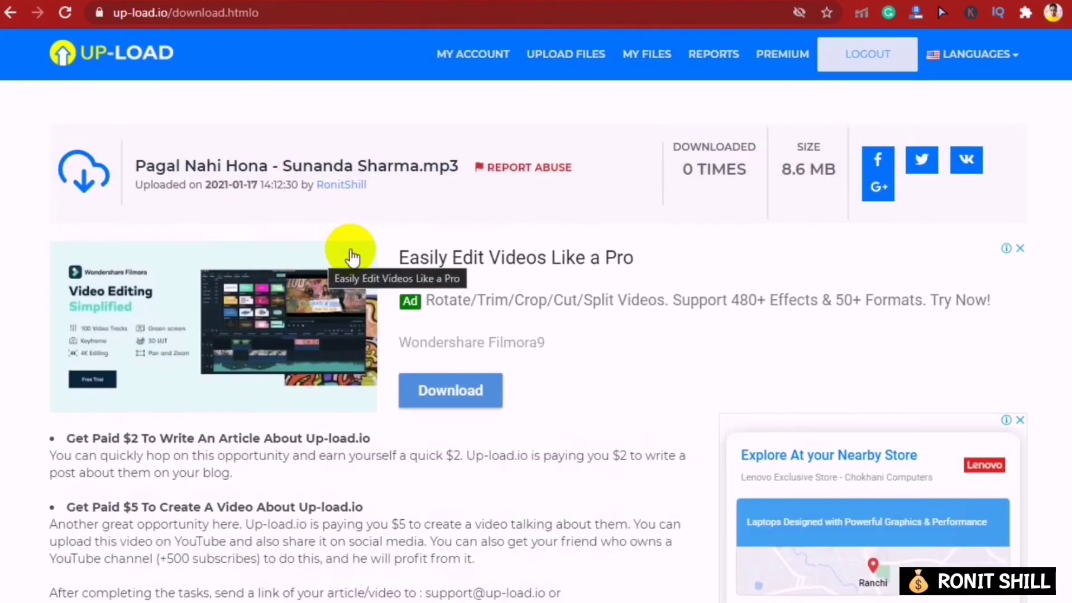
pyautogui.scroll(-9, 359, 191)
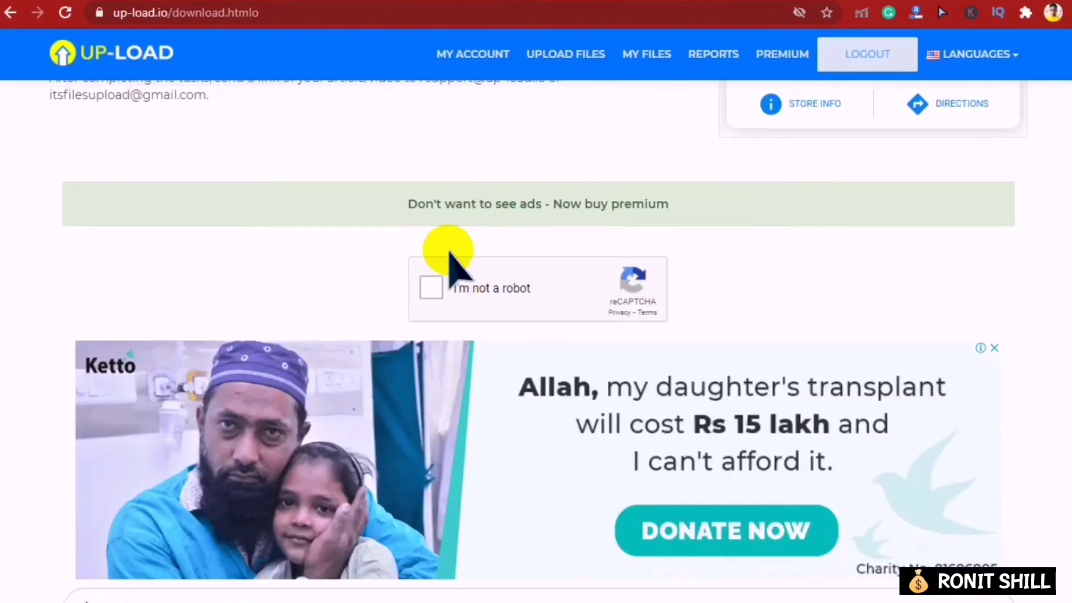
pyautogui.scroll(9, 535, 300)
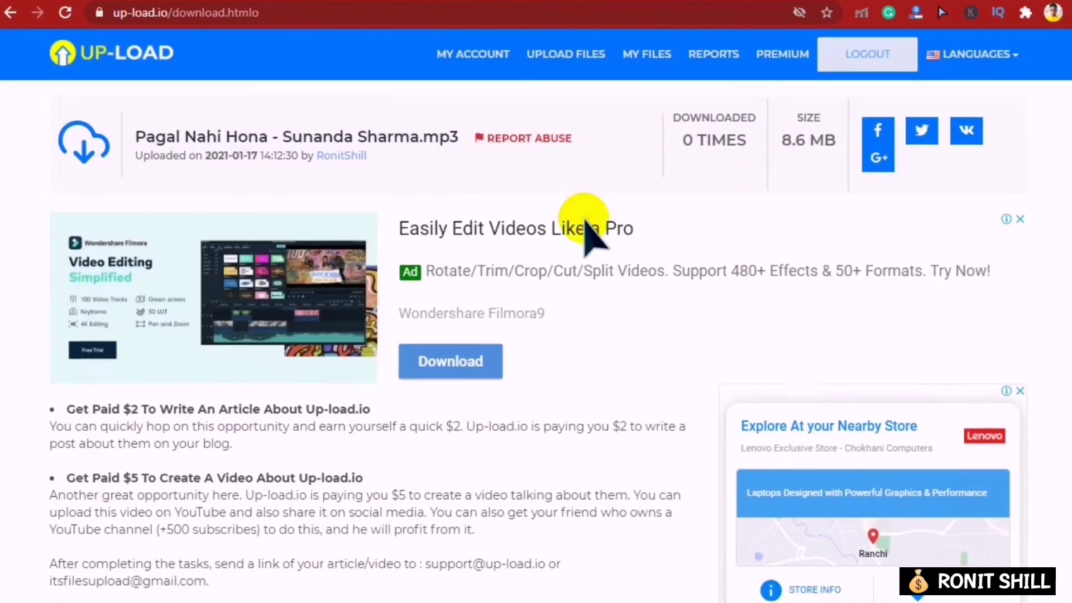
pyautogui.scroll(-9, 581, 227)
pyautogui.scroll(-8, 475, 300)
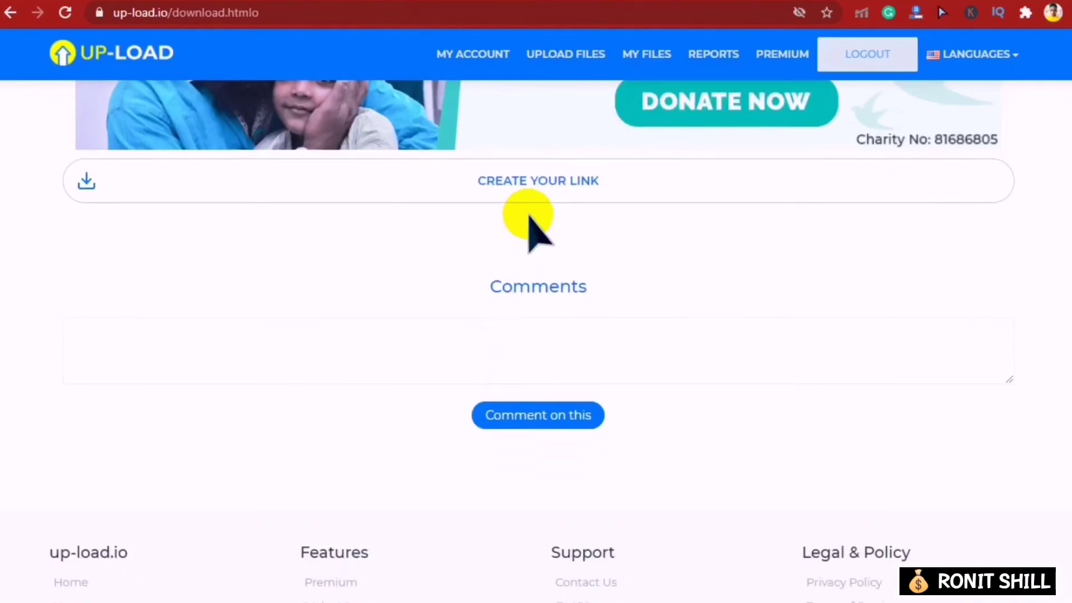
pyautogui.click(499, 189)
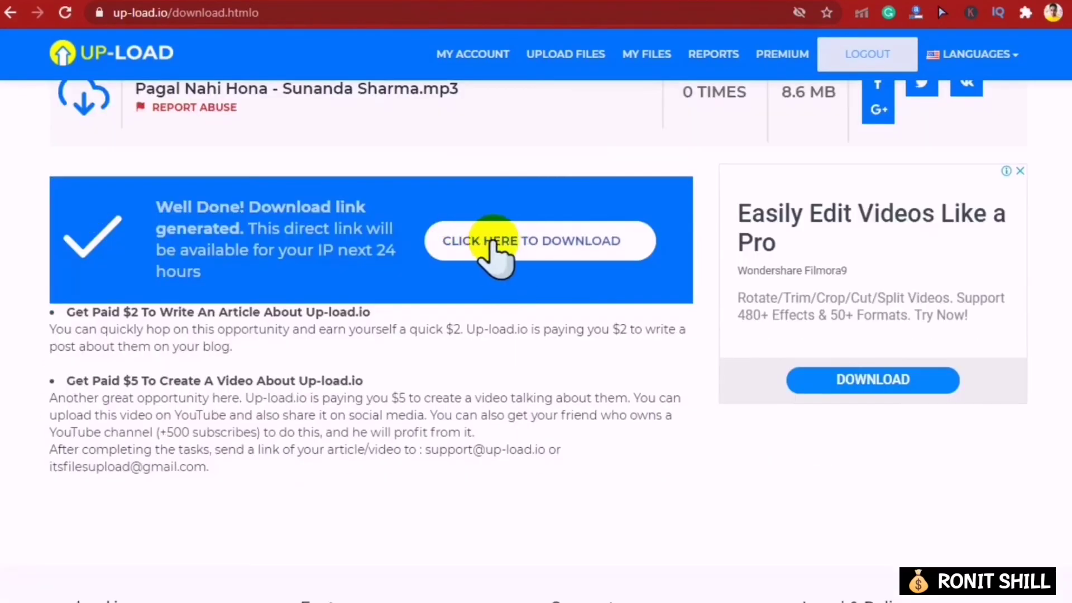
pyautogui.click(495, 242)
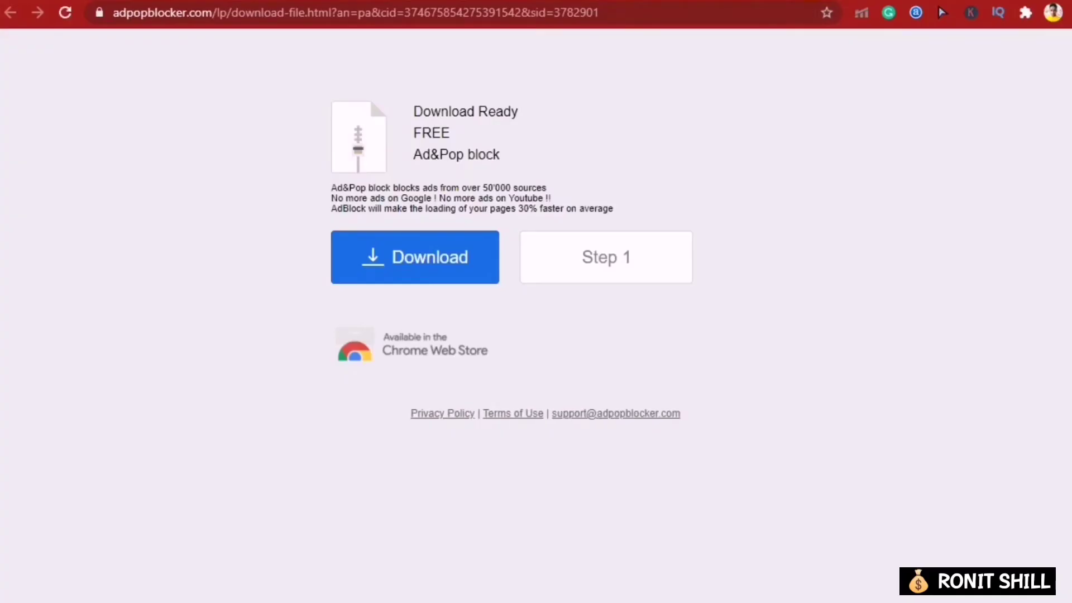
pyautogui.hotkey('ctrl', 'w')
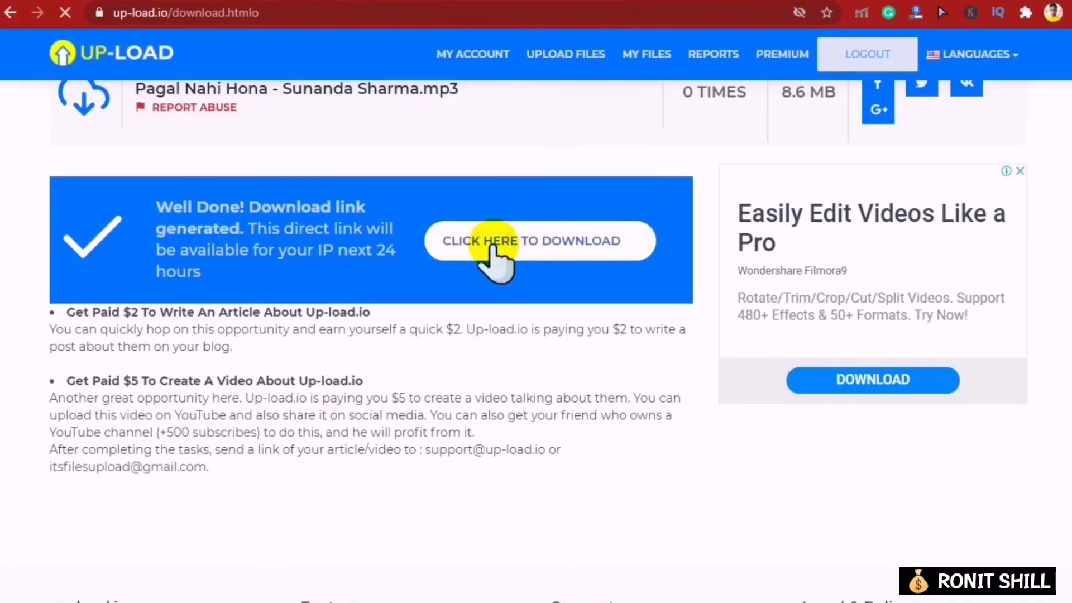
# - Play the hosted song MP3, pause it, and download it from the player's options menu
pyautogui.click(492, 245)
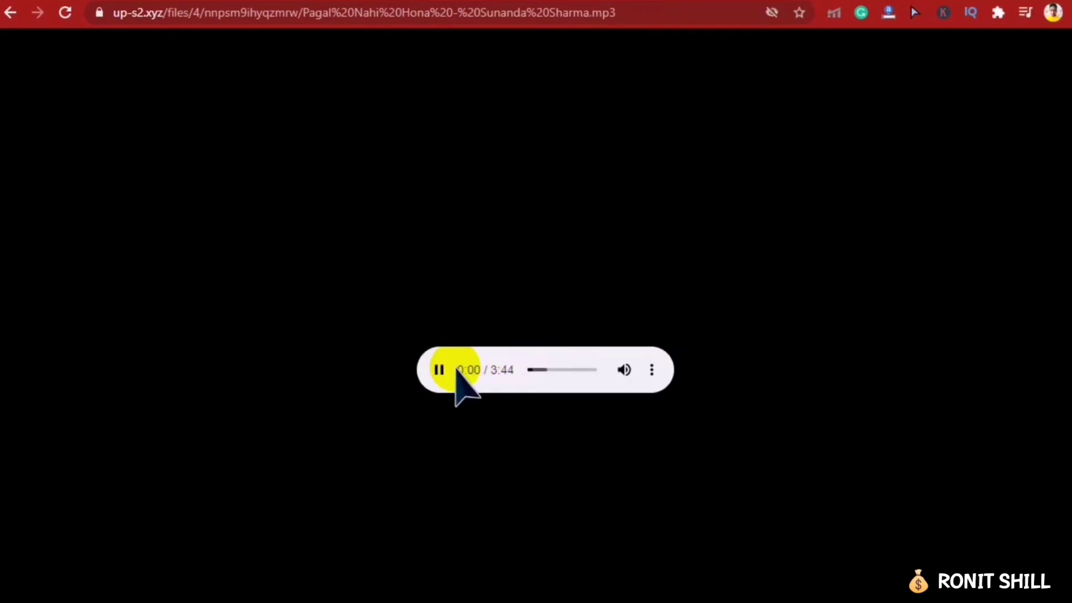
pyautogui.click(439, 369)
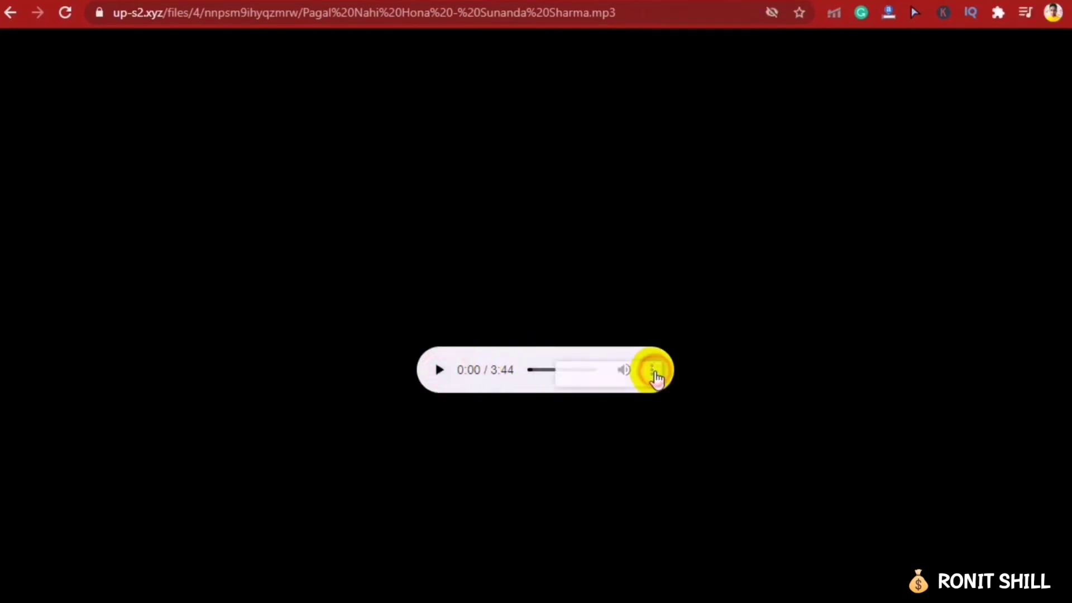
pyautogui.click(652, 372)
pyautogui.click(550, 367)
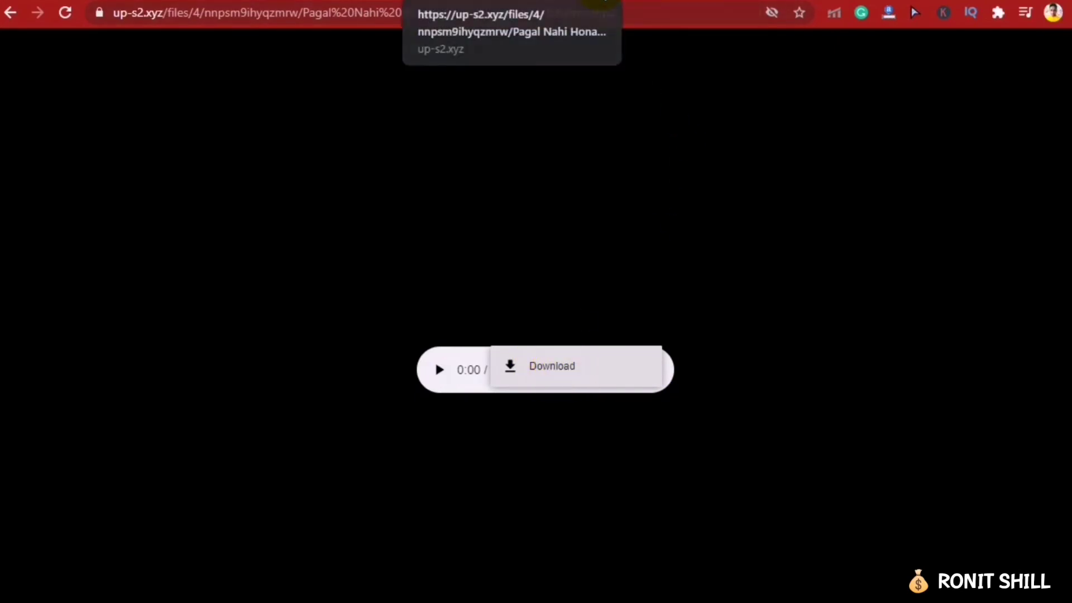
pyautogui.click(86, 2)
pyautogui.click(87, 2)
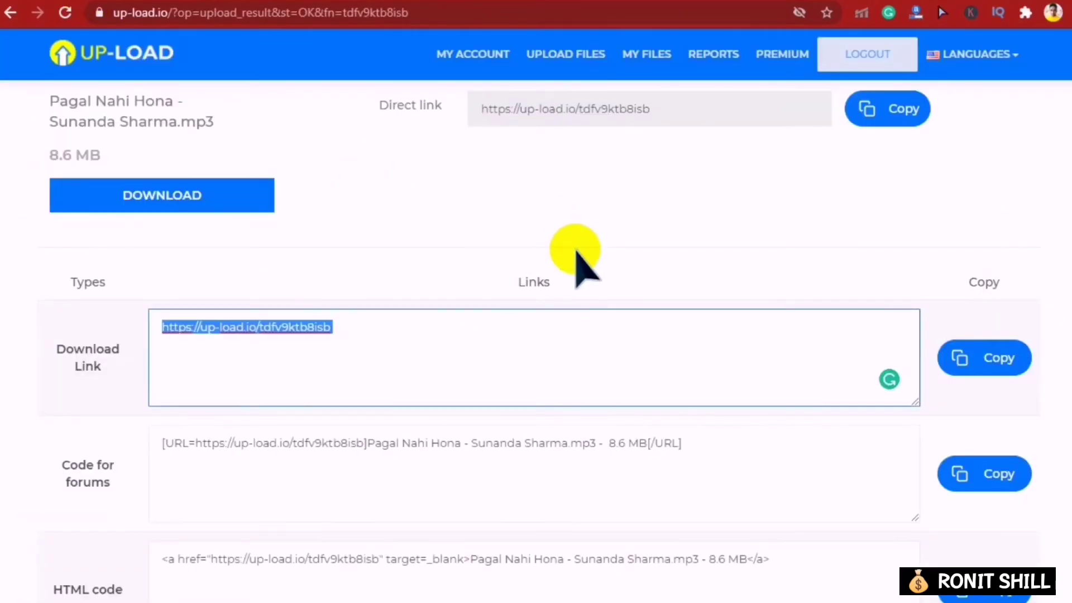
# - Review the Reports page's empty earnings table for 2021-01-01 to 2021-01-17
pyautogui.scroll(2, 575, 251)
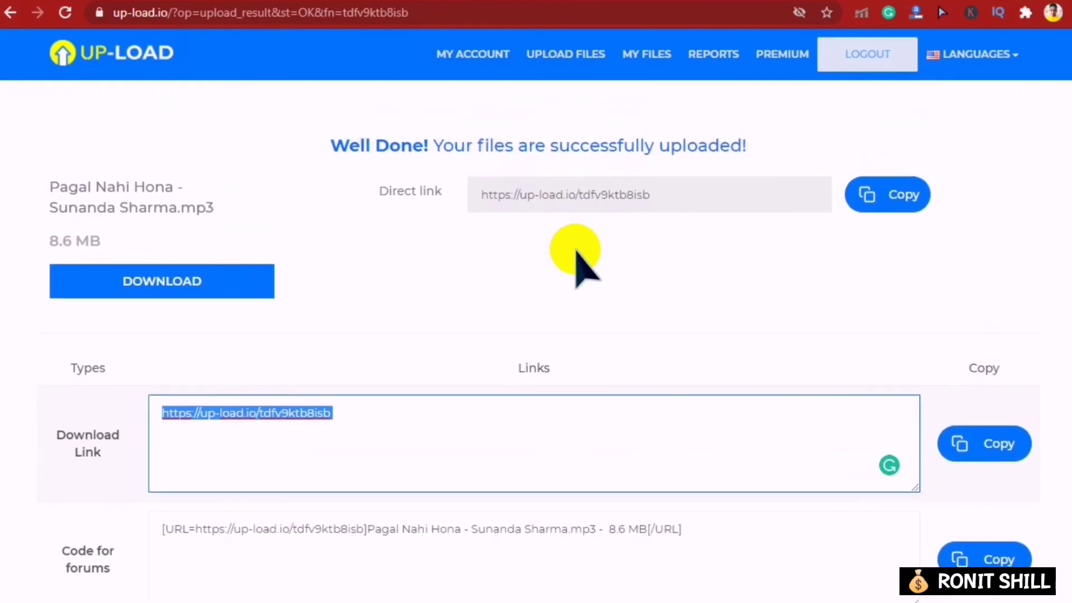
pyautogui.click(707, 54)
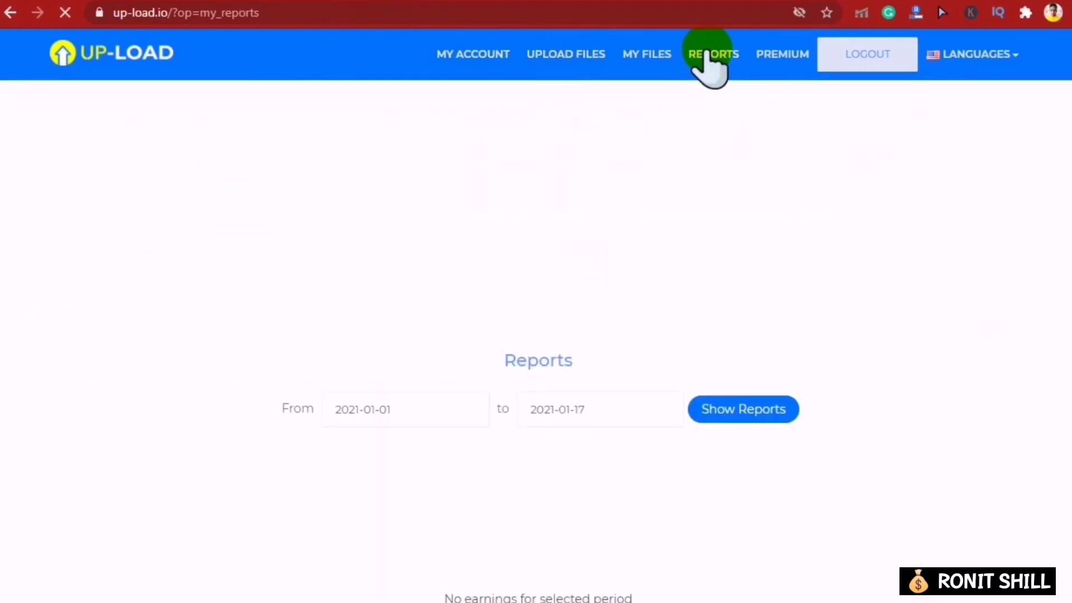
pyautogui.scroll(-5, 687, 270)
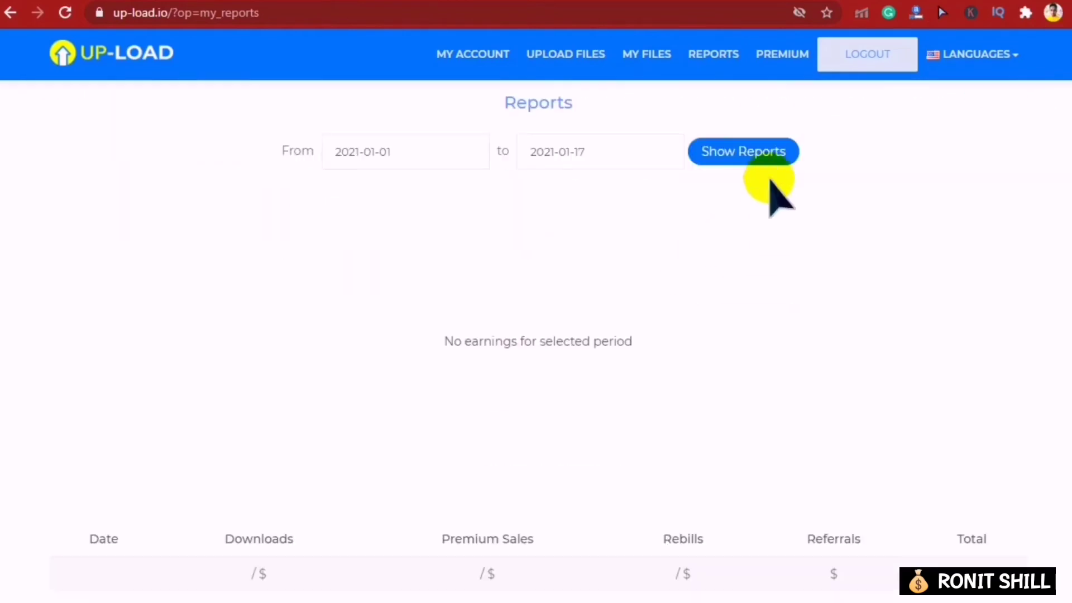
pyautogui.scroll(-3, 771, 185)
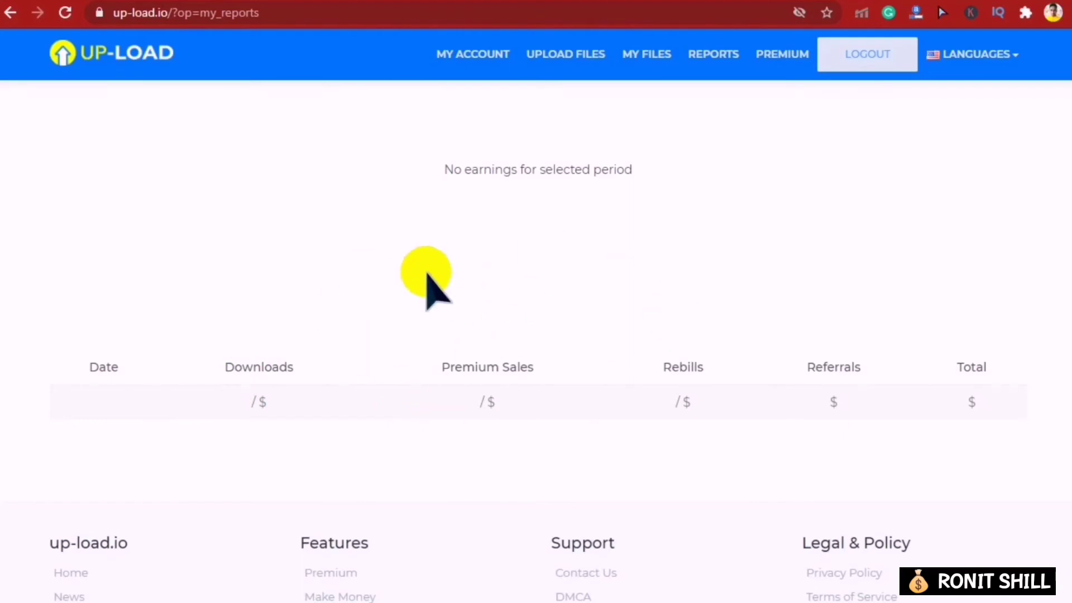
pyautogui.scroll(3, 371, 250)
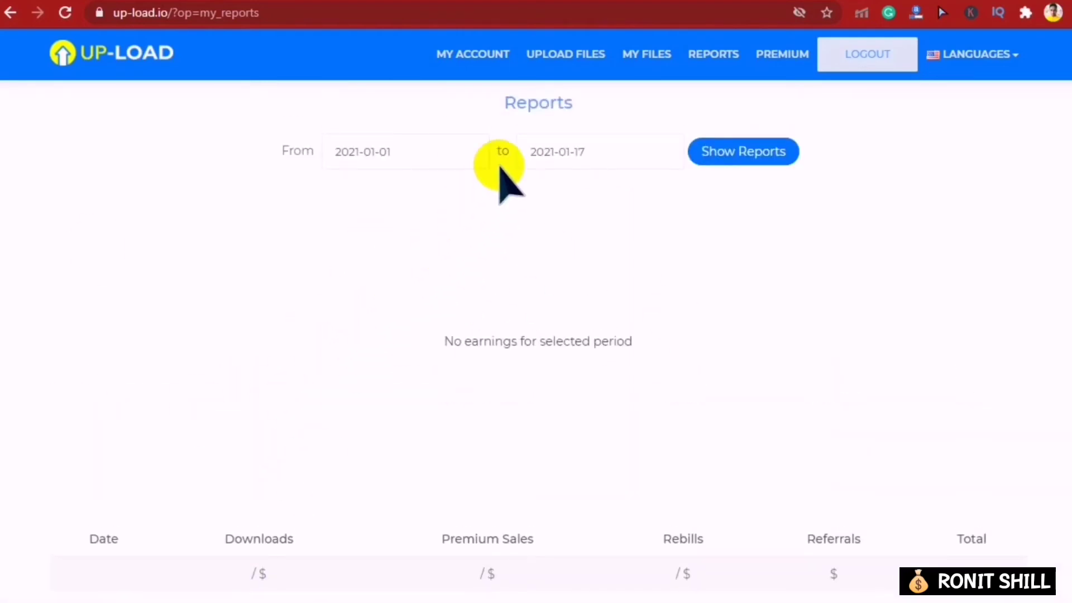
pyautogui.click(494, 54)
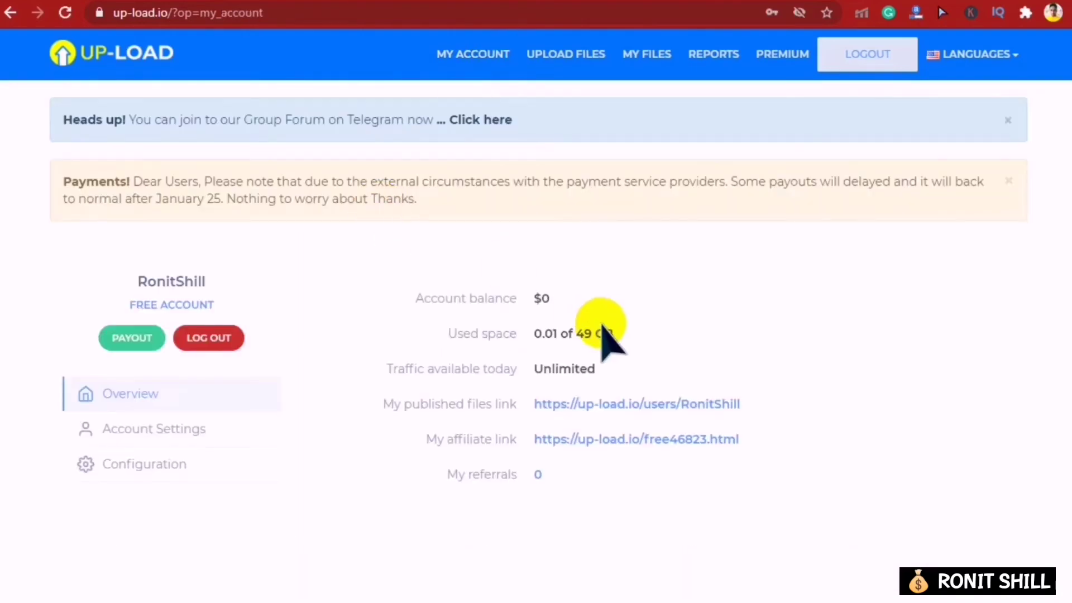
# - Check the $0 account balance and the uploaded song in My Files, then log out
pyautogui.moveTo(413, 297); pyautogui.dragTo(438, 311)
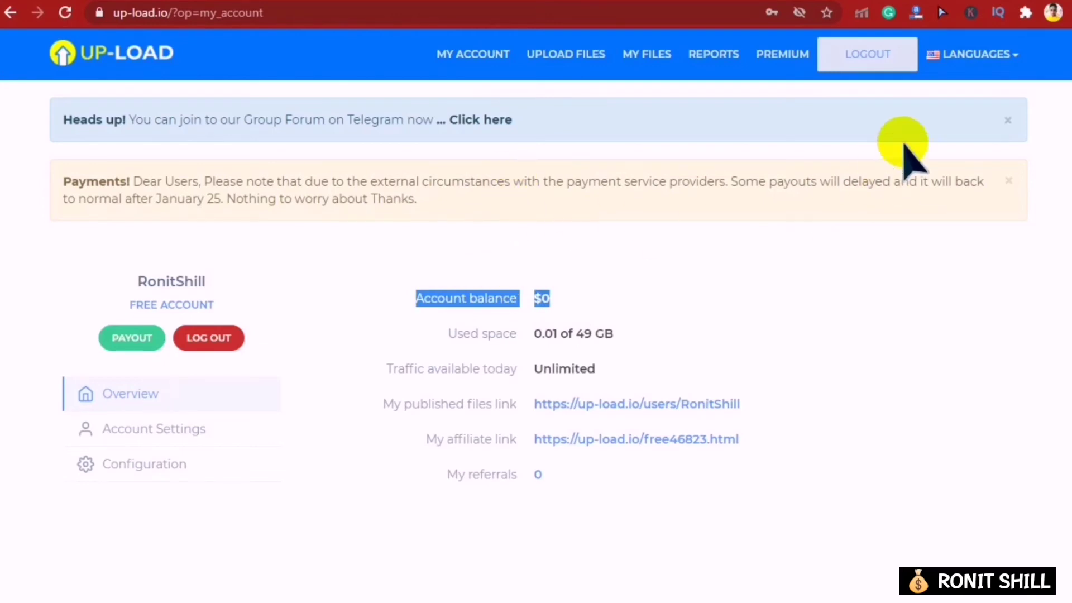
pyautogui.click(788, 279)
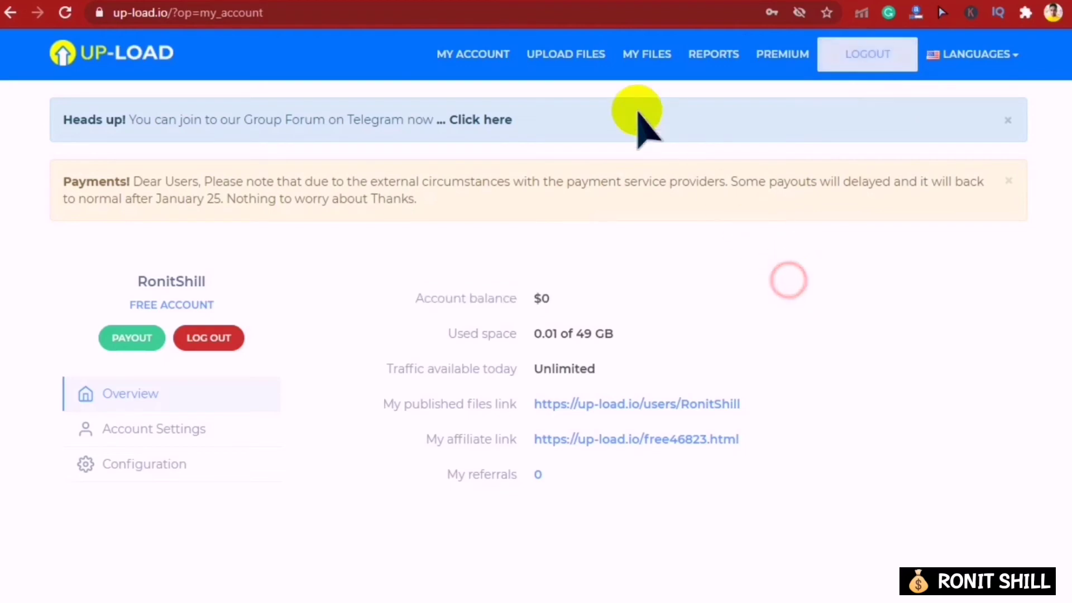
pyautogui.click(638, 58)
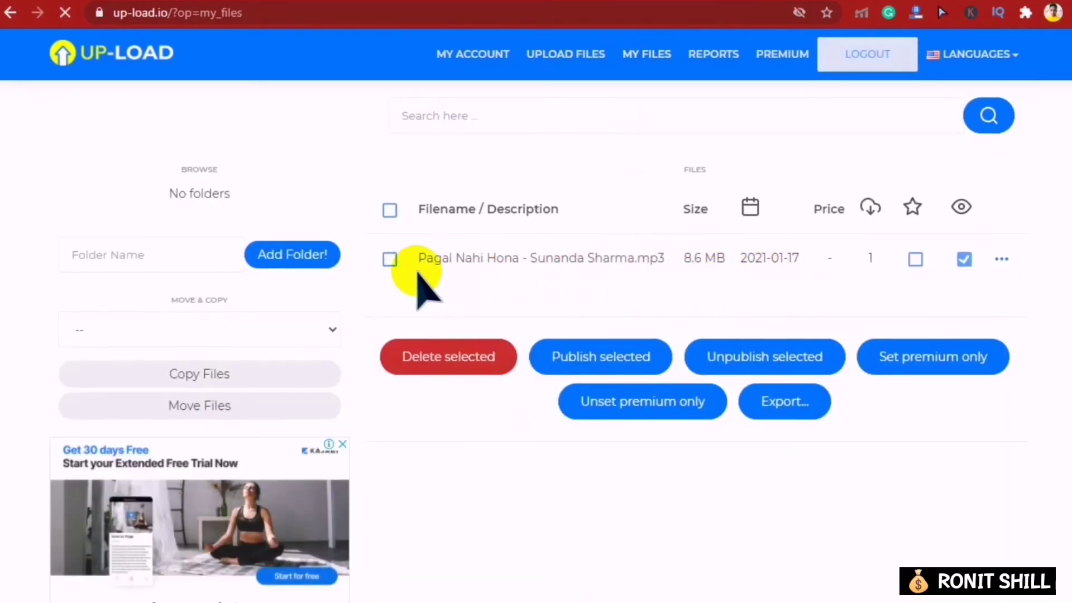
pyautogui.rightClick(488, 260)
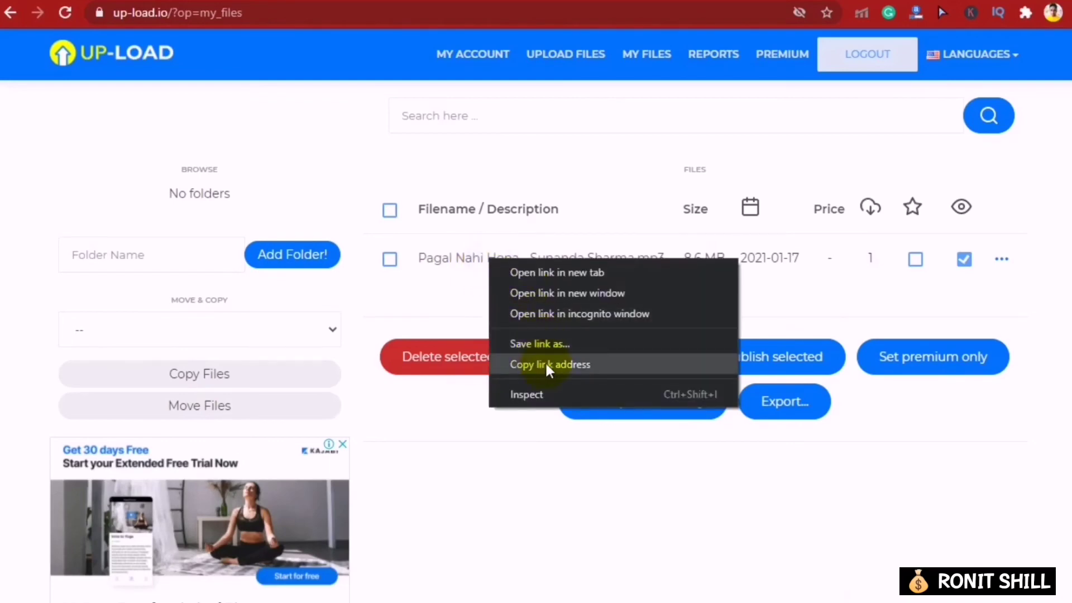
pyautogui.click(559, 510)
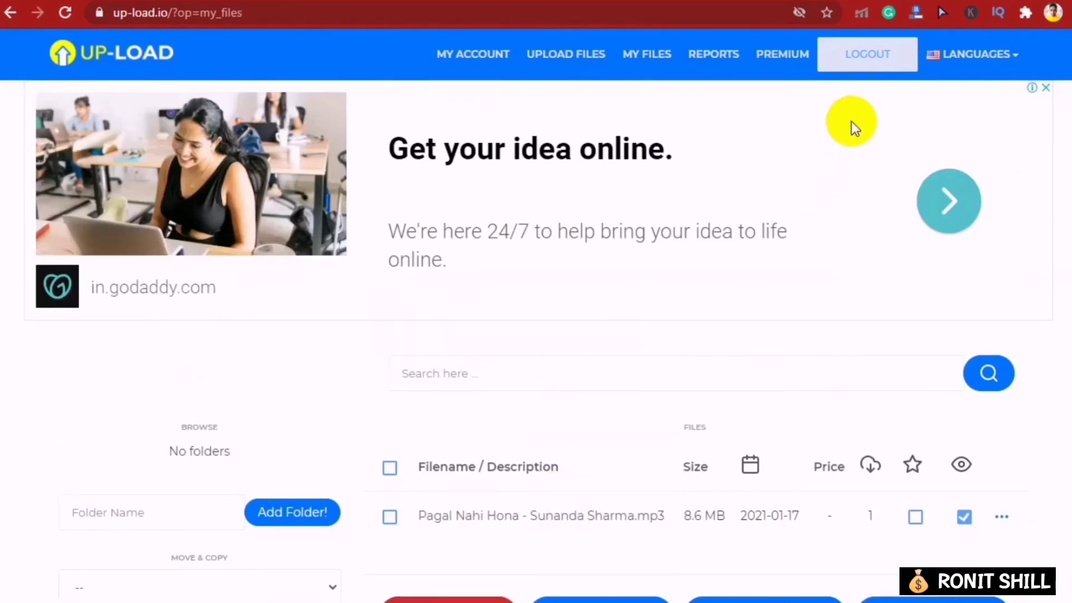
pyautogui.rightClick(861, 52)
pyautogui.click(850, 51)
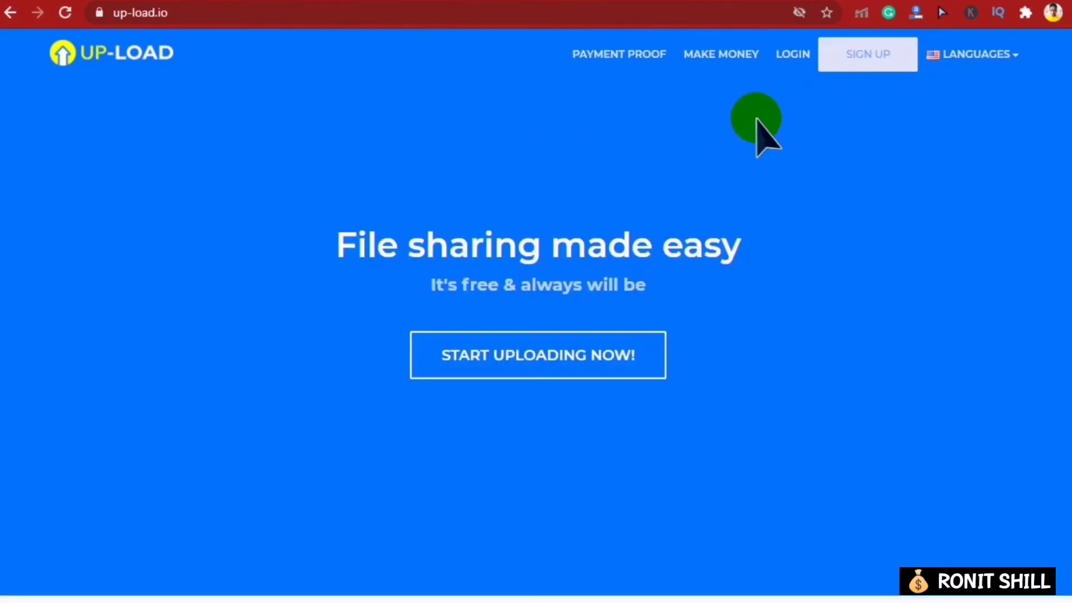
# - Scroll through the Make Money features, tier payout rates ($13 Tier A to $2 Tier D) and country list
pyautogui.scroll(-8, 268, 224)
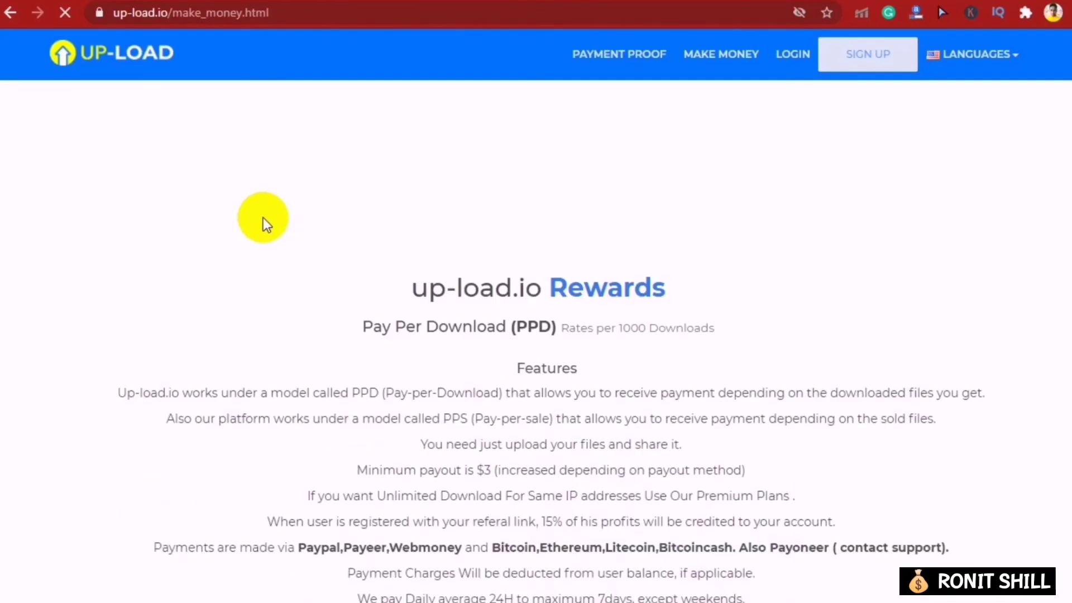
pyautogui.scroll(4, 439, 223)
pyautogui.scroll(-3, 313, 313)
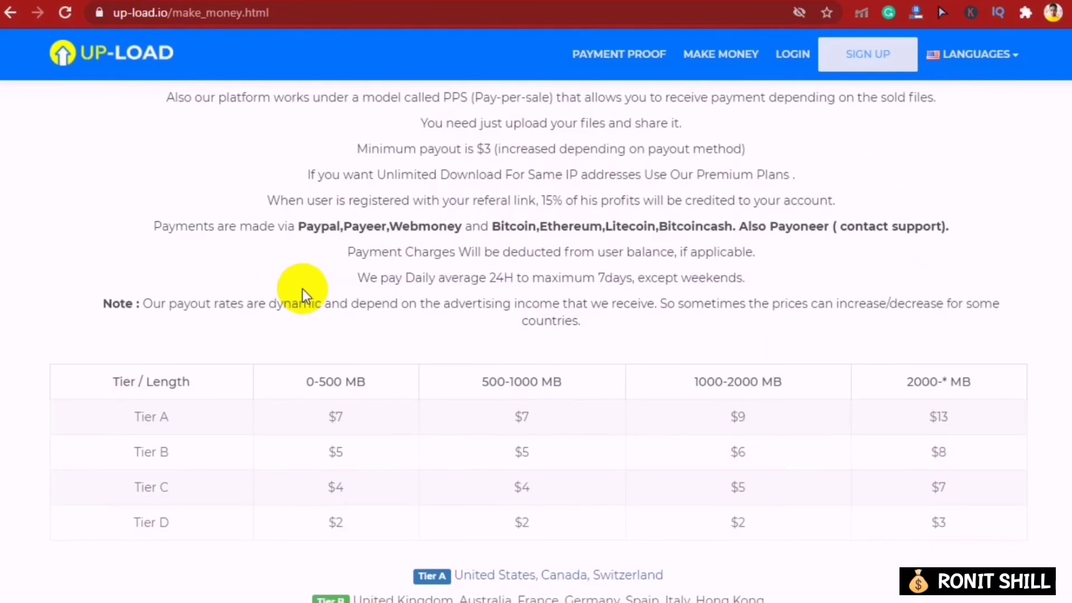
pyautogui.scroll(5, 351, 268)
pyautogui.scroll(-3, 692, 257)
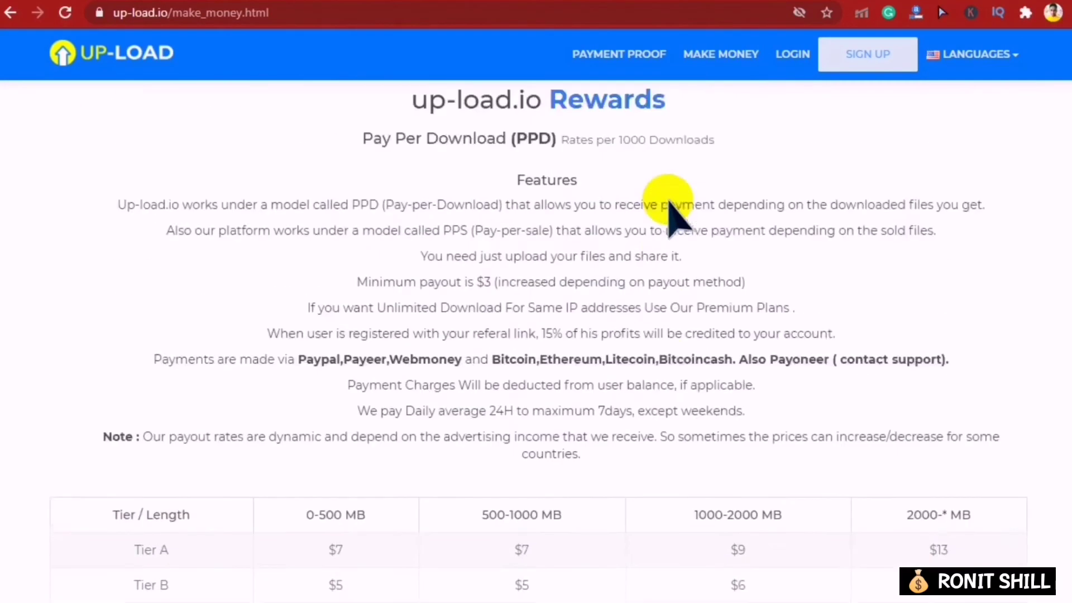
pyautogui.scroll(1, 575, 184)
pyautogui.moveTo(568, 177); pyautogui.dragTo(681, 178)
pyautogui.click(689, 240)
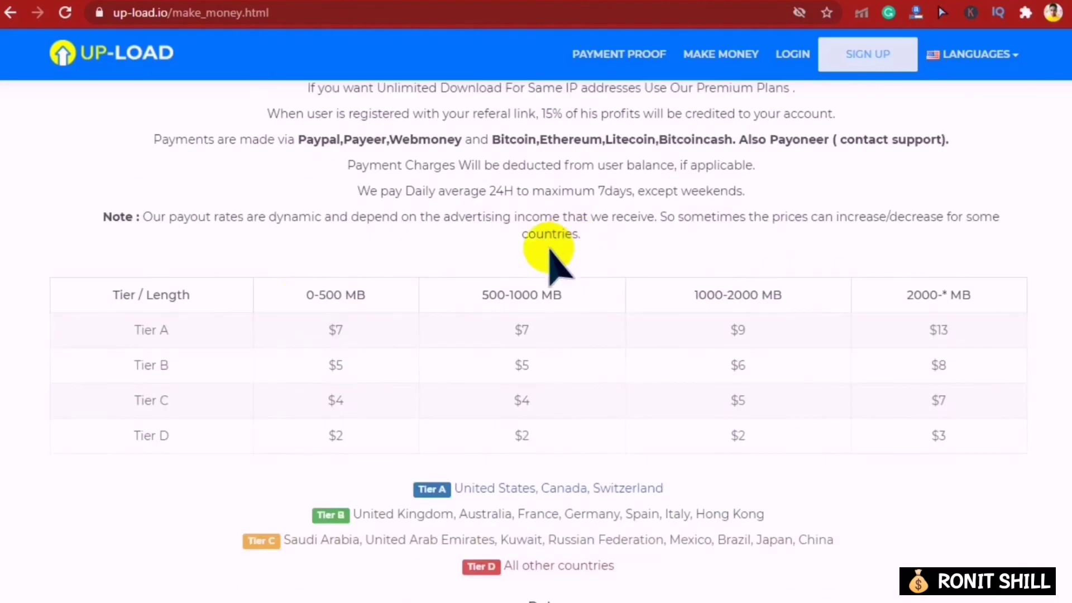
pyautogui.scroll(-5, 557, 251)
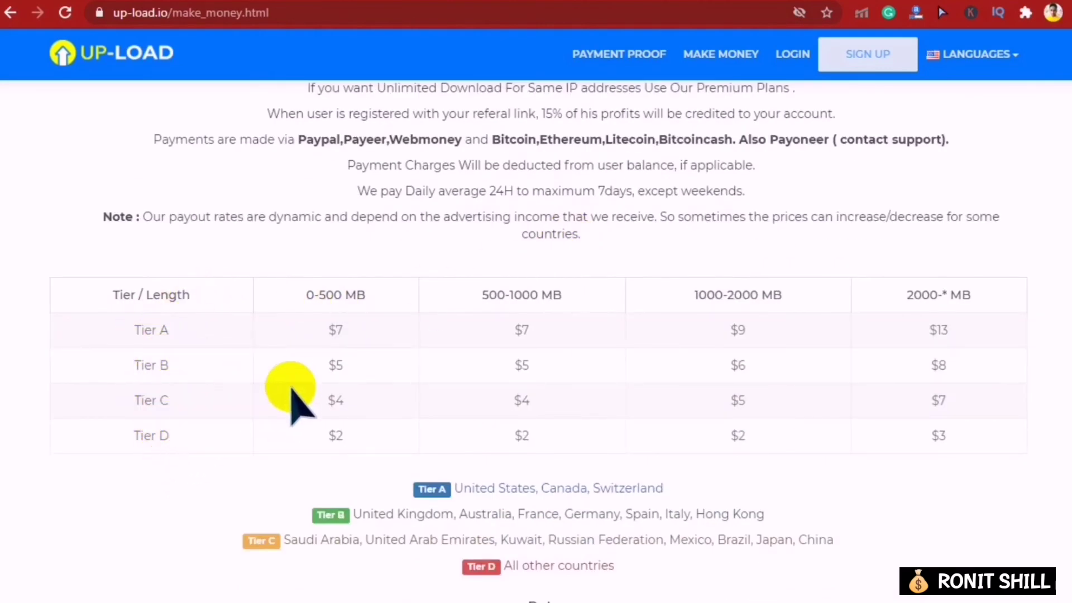
pyautogui.scroll(3, 302, 385)
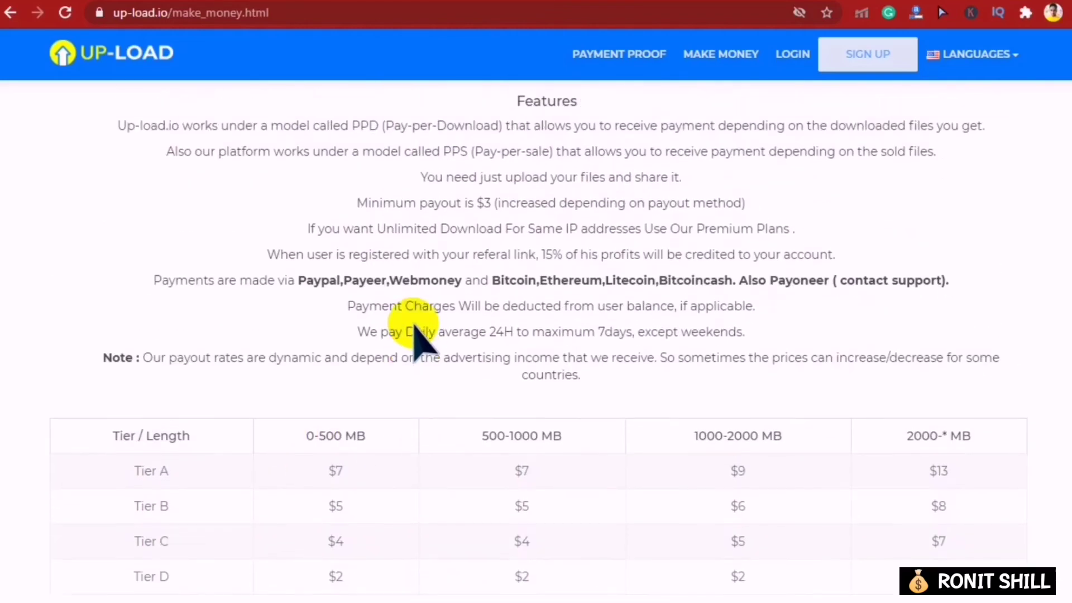
pyautogui.scroll(-2, 427, 270)
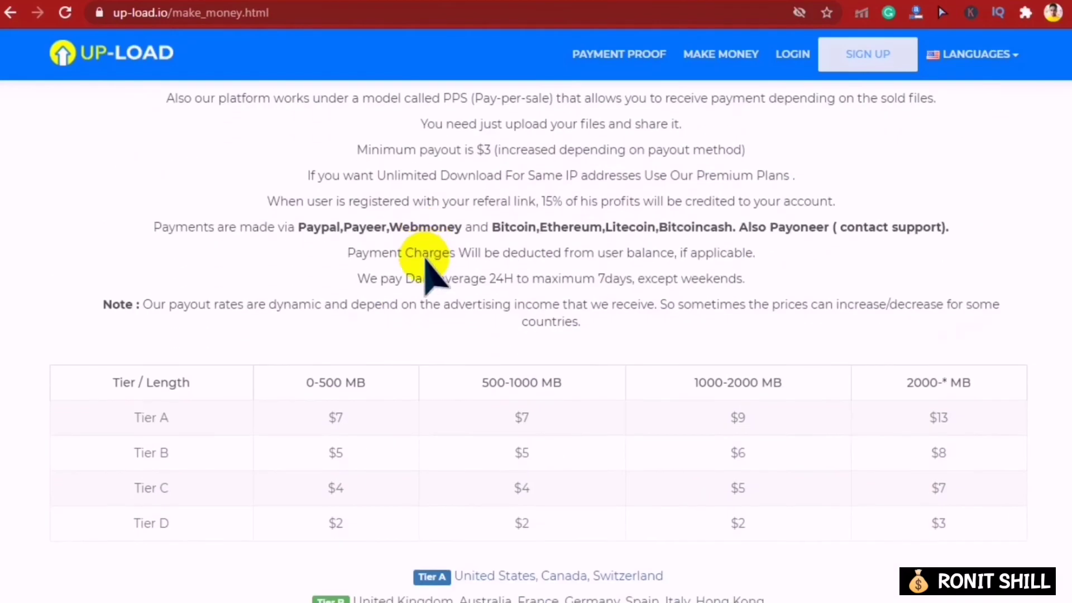
pyautogui.scroll(-6, 176, 329)
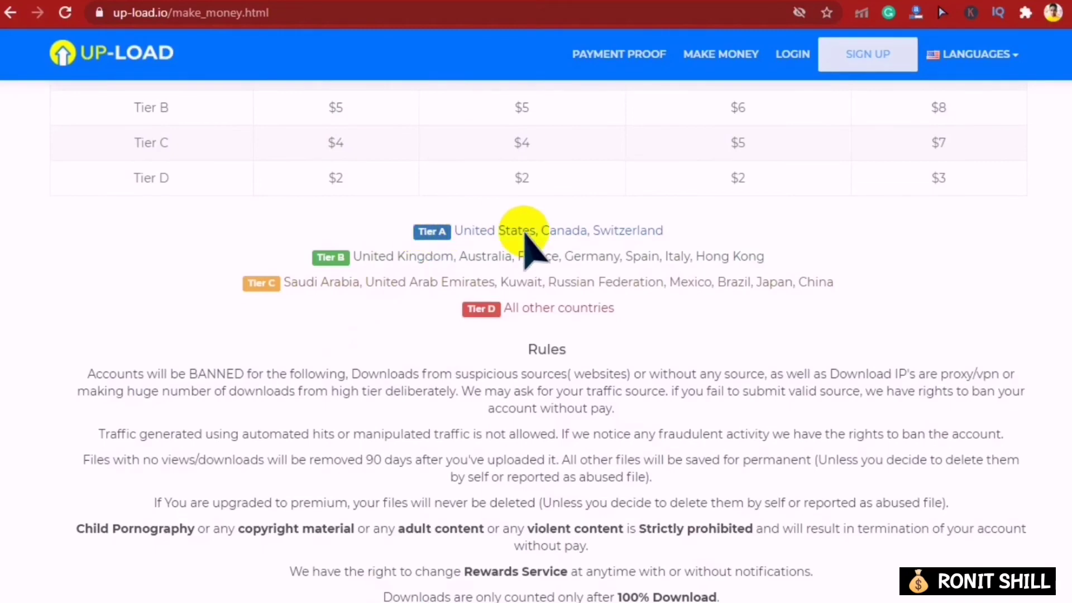
pyautogui.scroll(2, 536, 313)
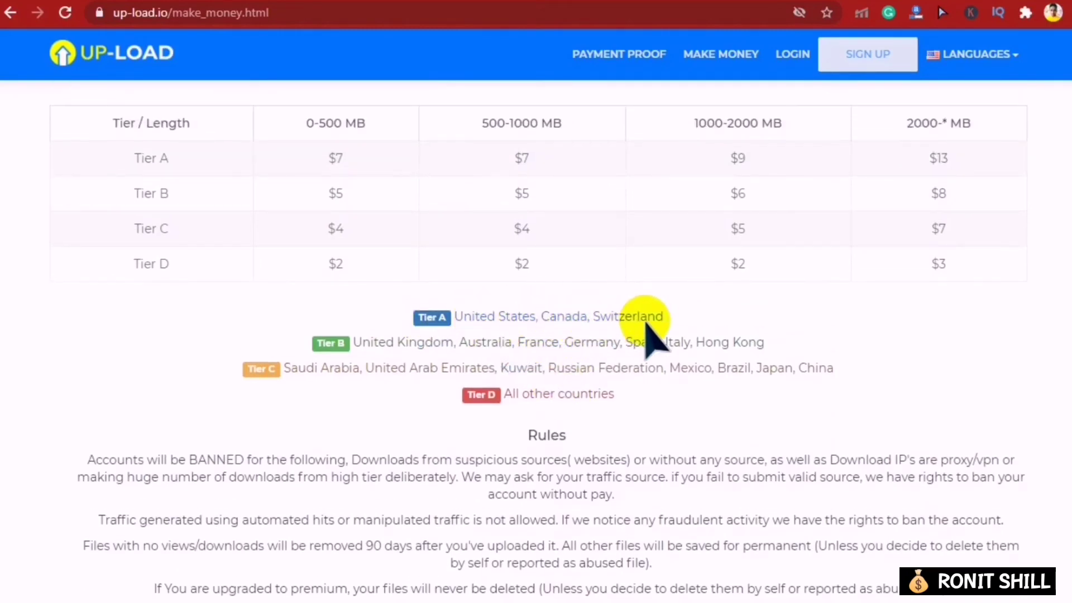
pyautogui.scroll(3, 647, 324)
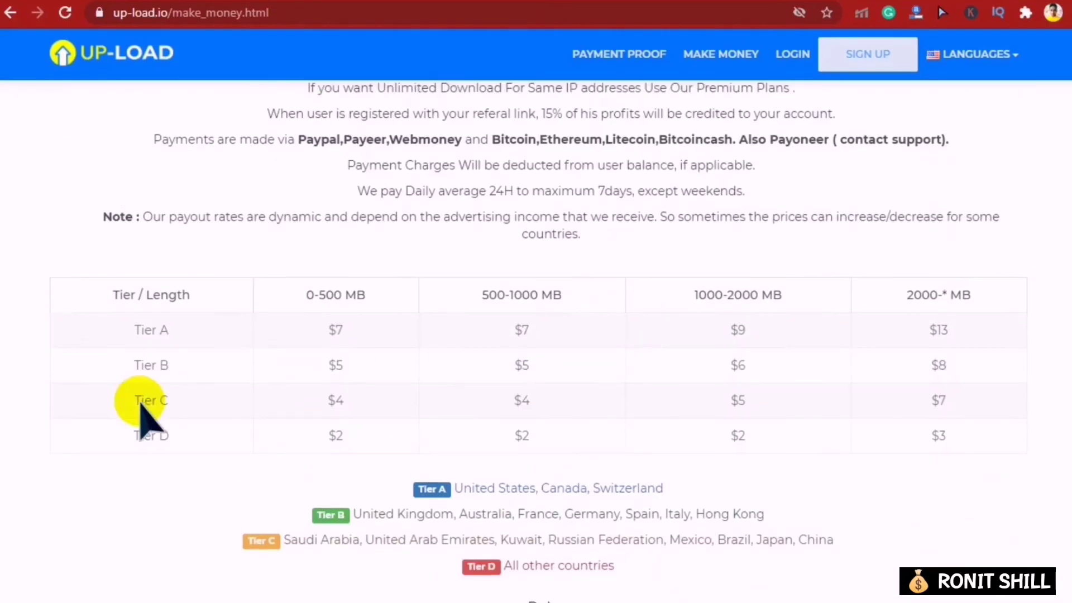
pyautogui.scroll(-3, 502, 296)
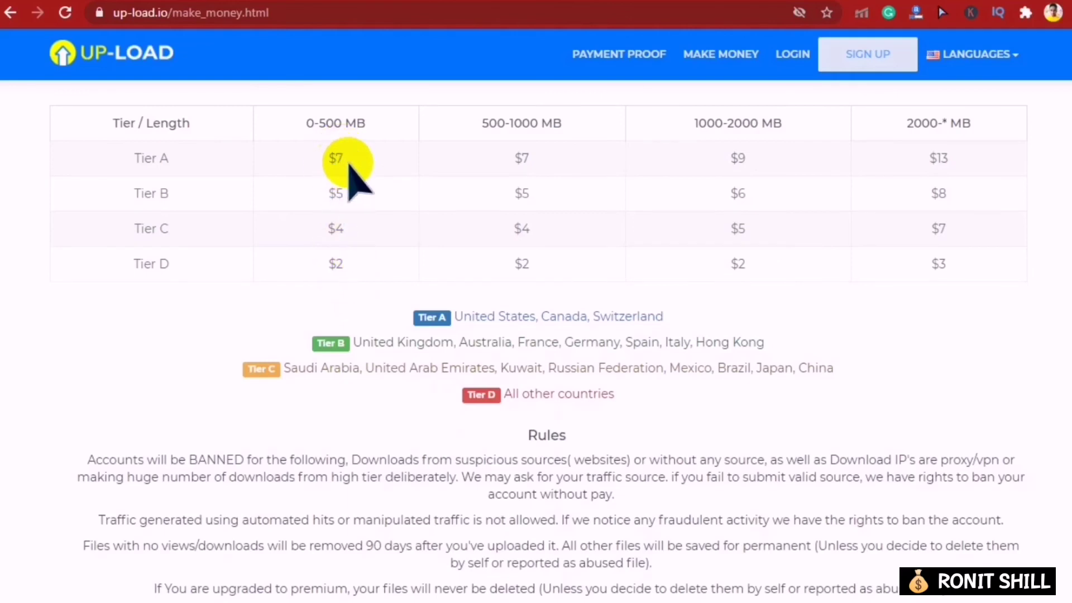
pyautogui.scroll(2, 348, 165)
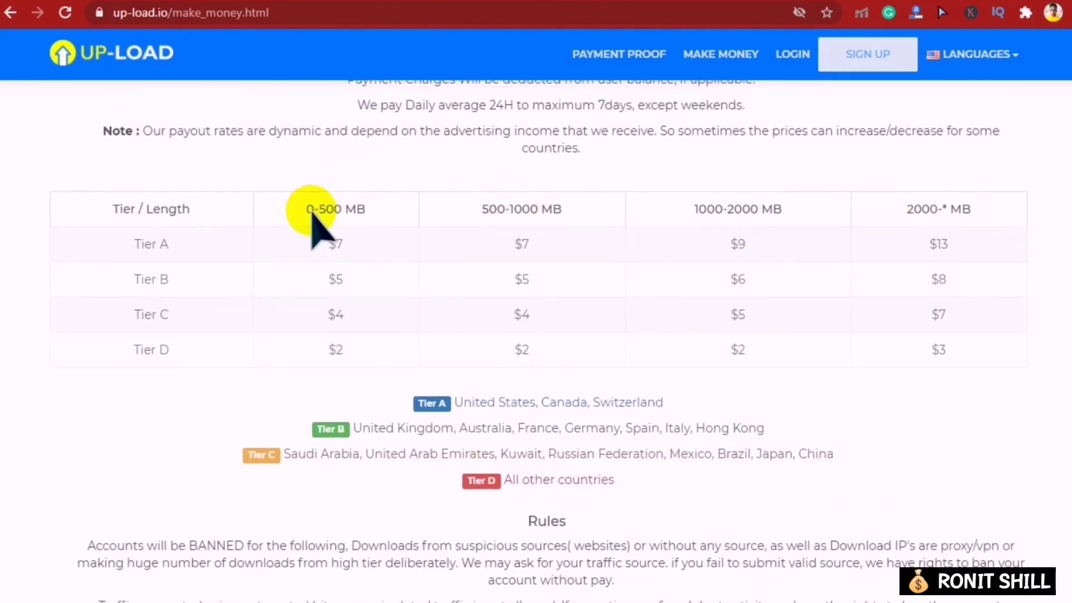